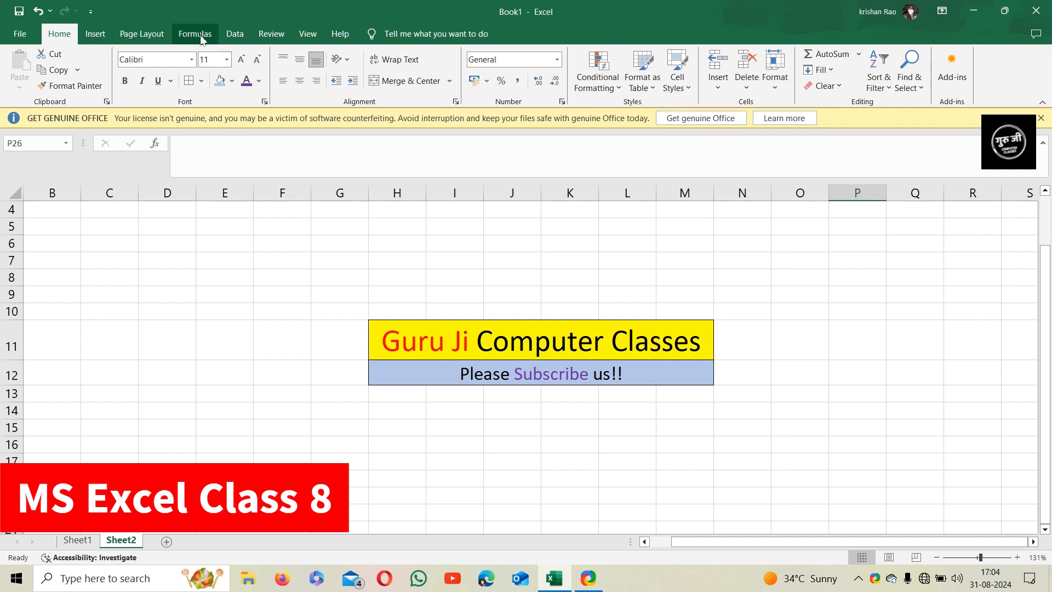
- Open the salary statement on Sheet1
{"action": "left_click", "coordinate": [200, 36]}
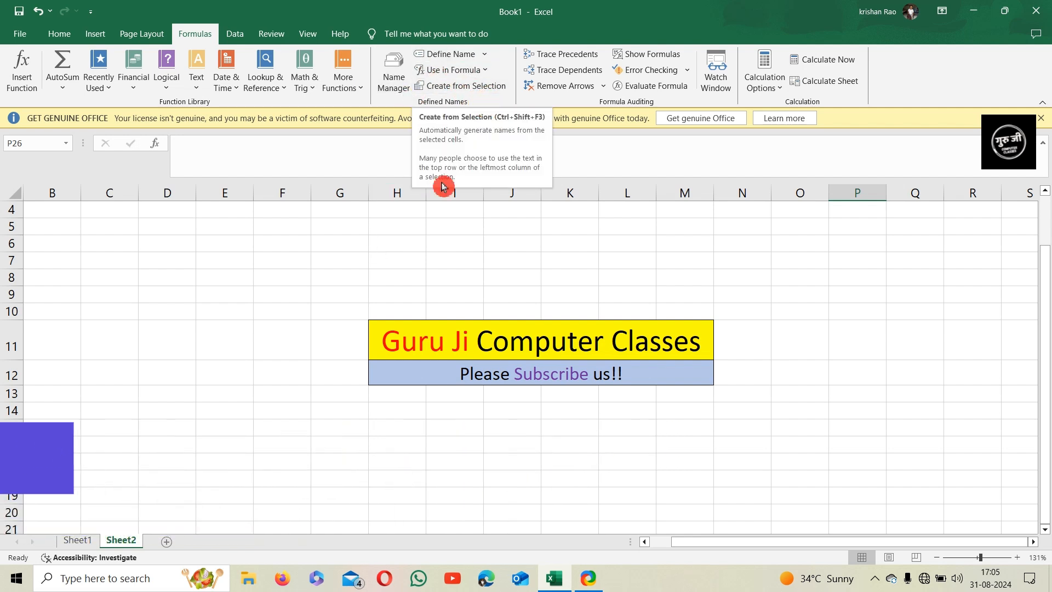
{"action": "left_click", "coordinate": [77, 540]}
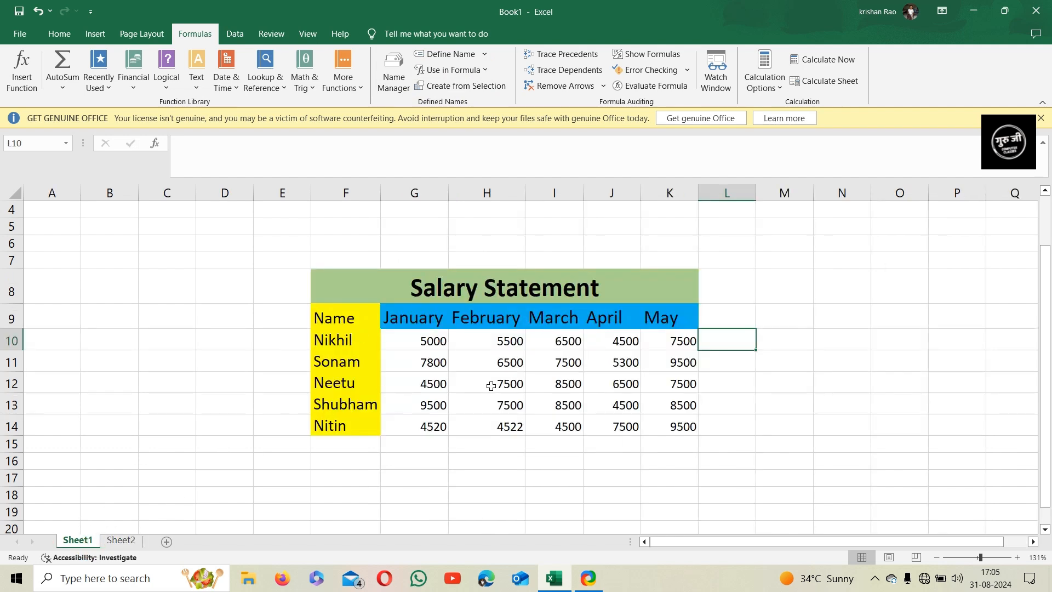
{"action": "left_click", "coordinate": [747, 447]}
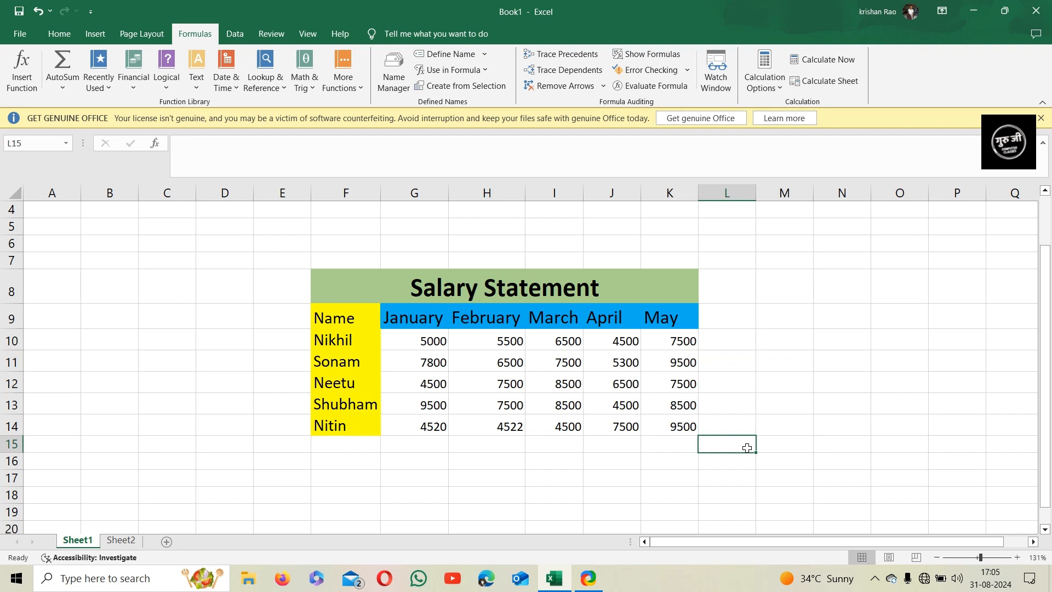
- Begin a SUM formula in cell L10 beside the first employee's salaries
{"action": "left_click", "coordinate": [724, 344]}
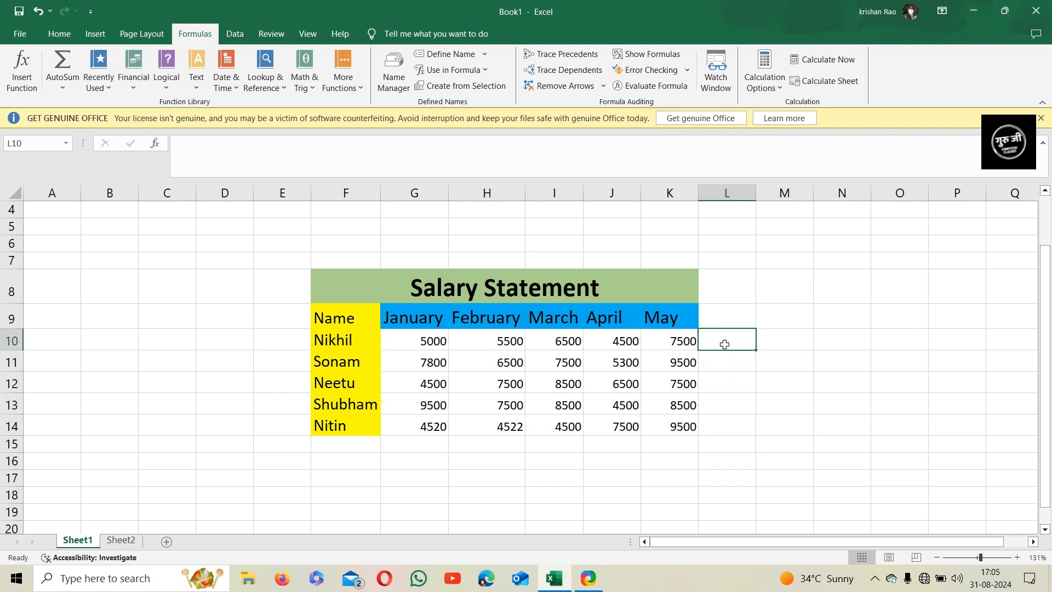
{"action": "type", "text": "="}
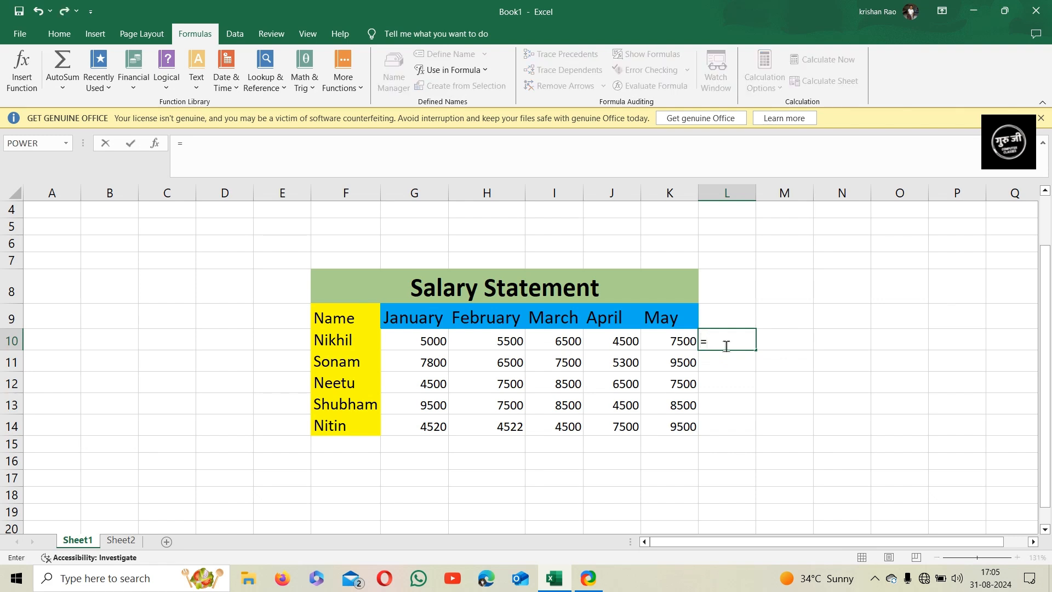
{"action": "type", "text": "sum"}
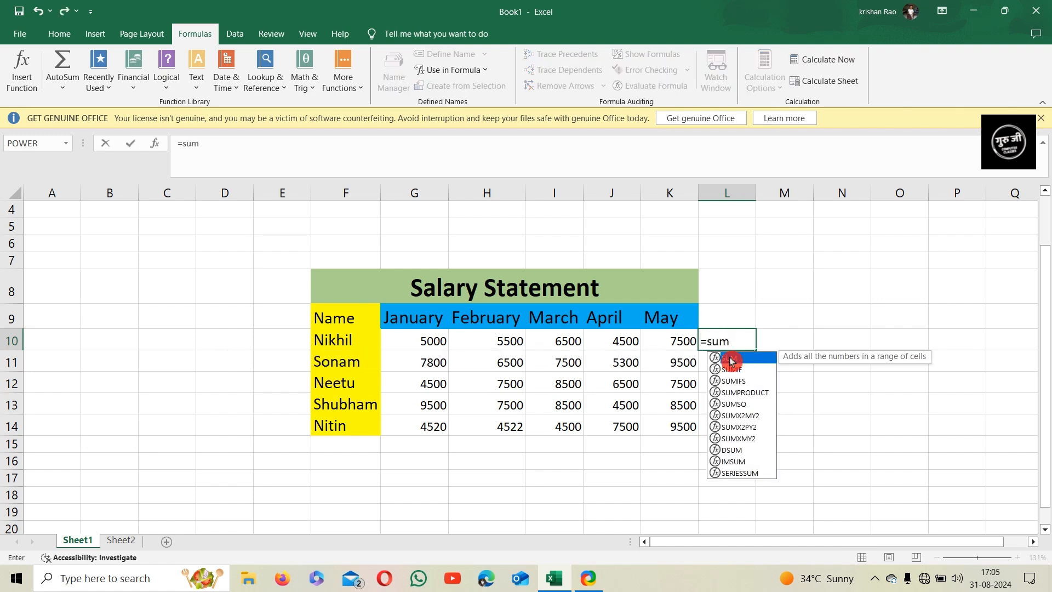
{"action": "double_click", "coordinate": [734, 359]}
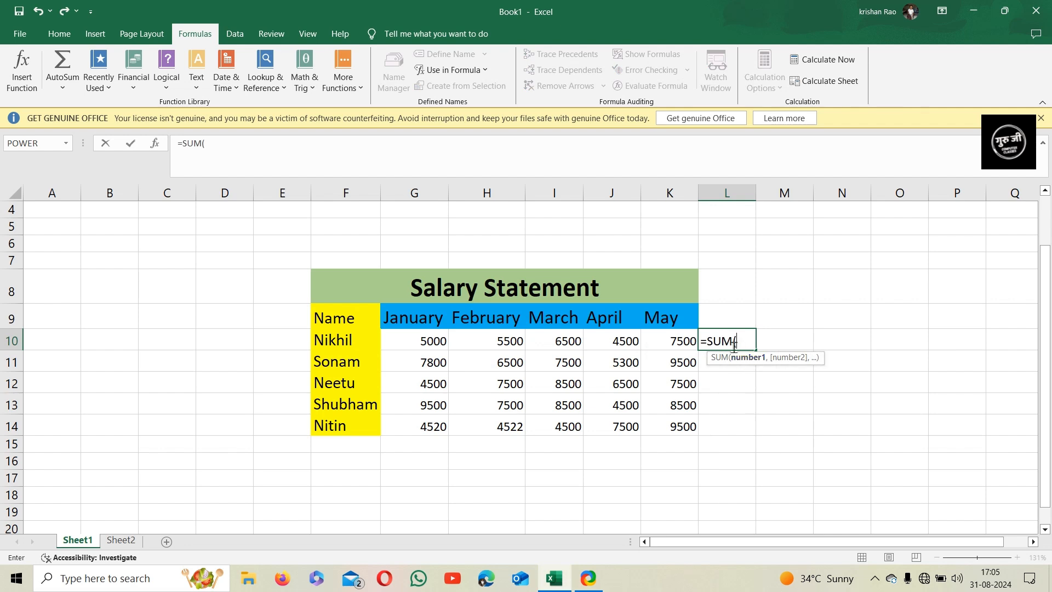
{"action": "left_click", "coordinate": [433, 343]}
{"action": "left_click_drag", "start_coordinate": [471, 343], "coordinate": [553, 346]}
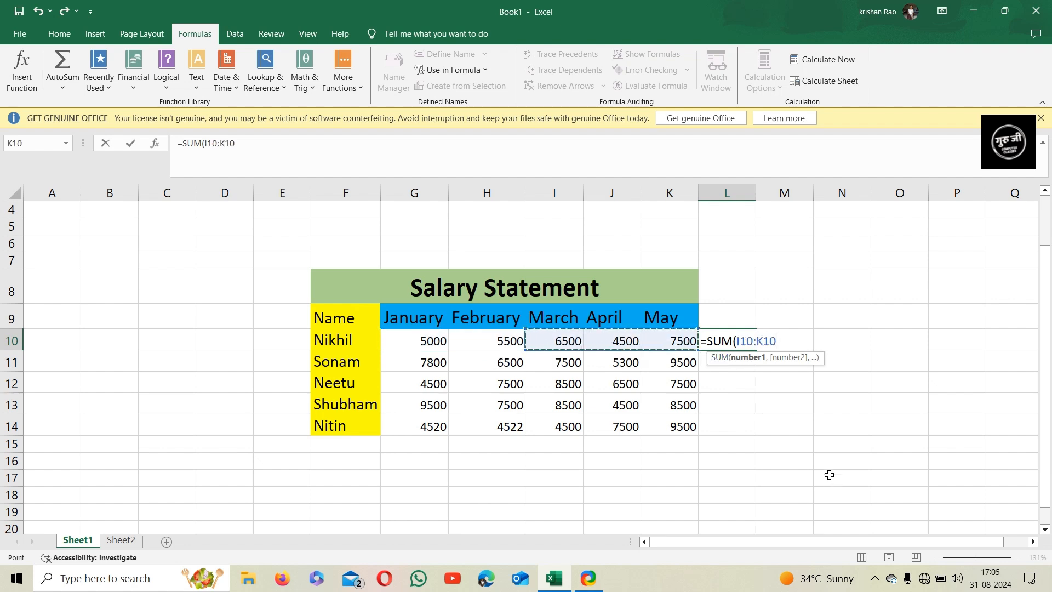
{"action": "left_click", "coordinate": [772, 442]}
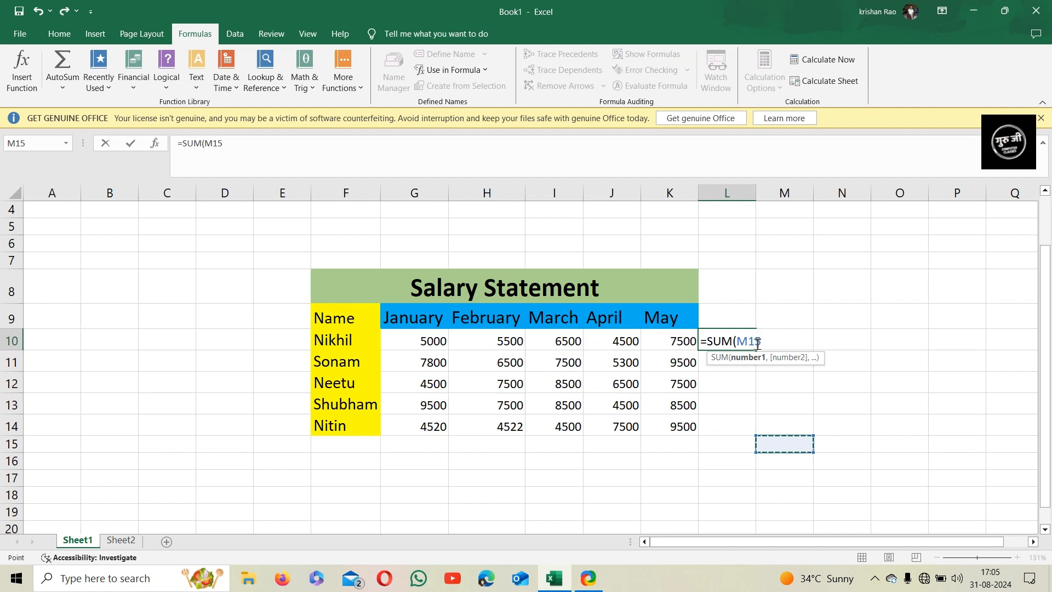
{"action": "key", "text": "BackSpace"}
{"action": "key", "text": "BackSpace"}
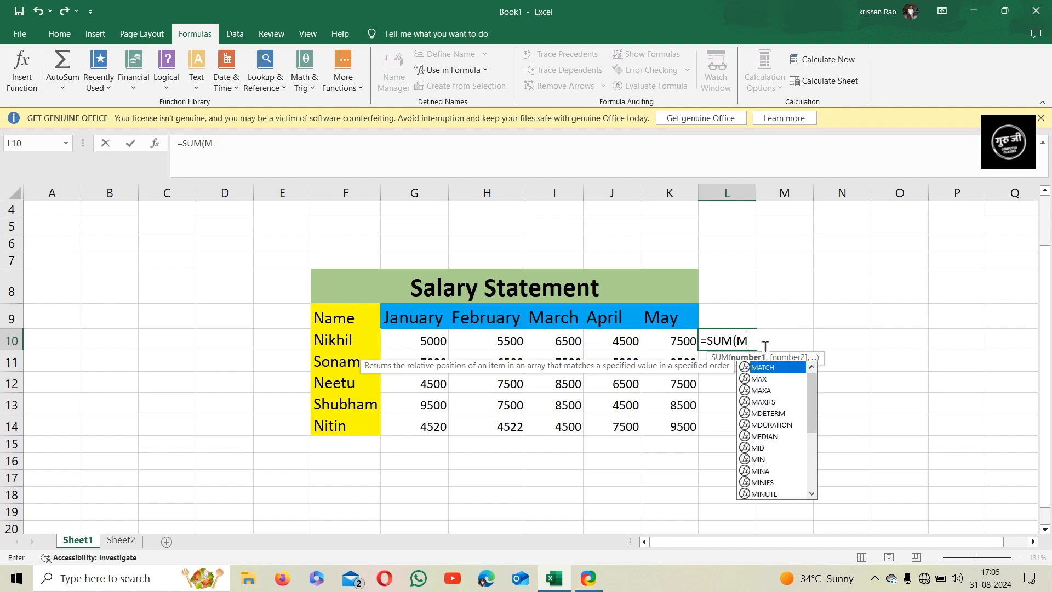
{"action": "key", "text": "BackSpace"}
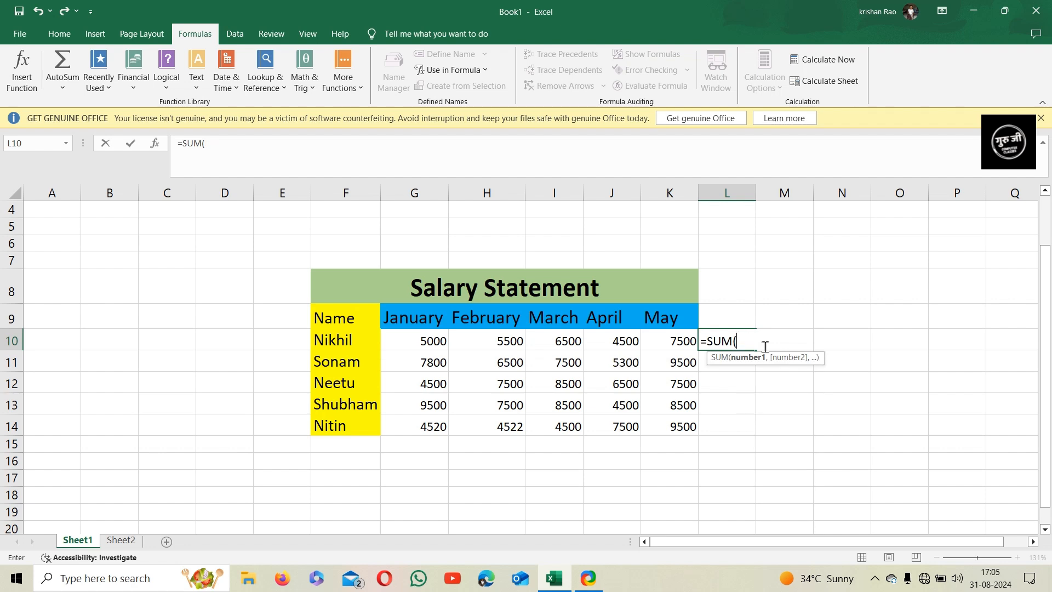
- Complete the SUM formula in L10 with the first employee's named range as its argument
{"action": "type", "text": "nikhi"}
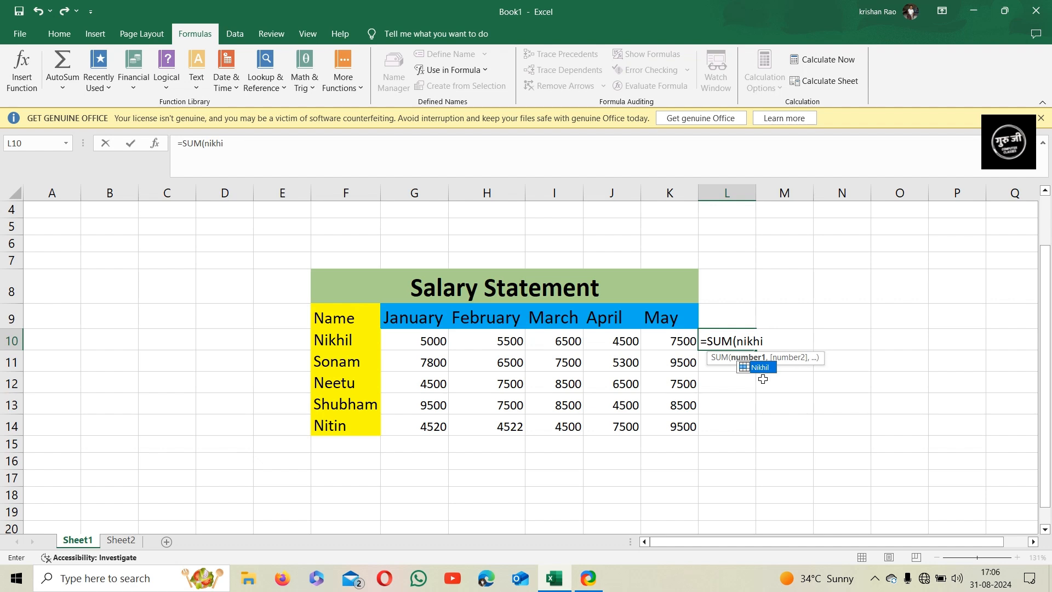
{"action": "double_click", "coordinate": [765, 370]}
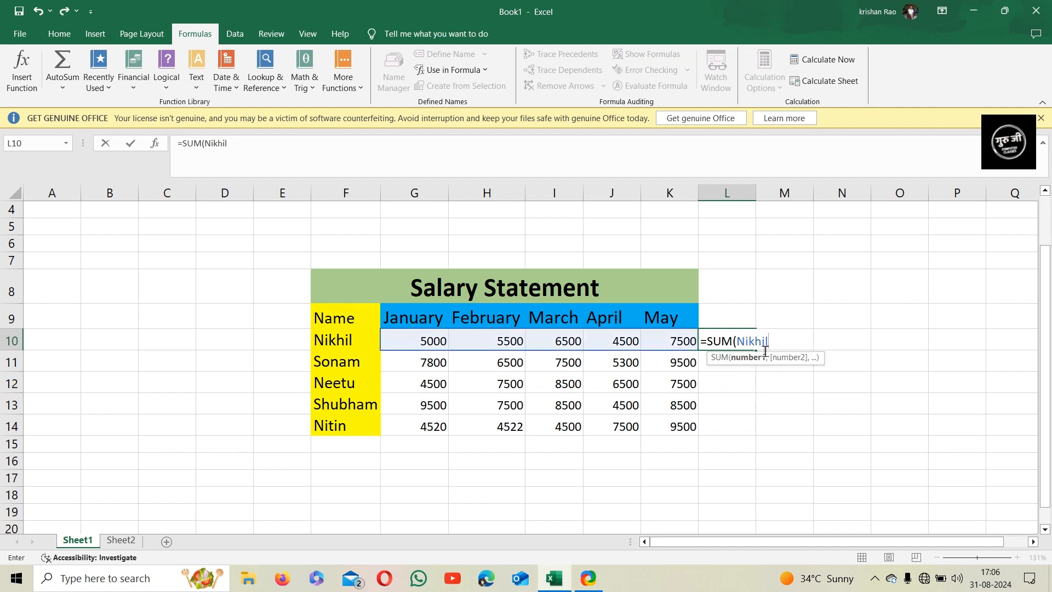
{"action": "key", "text": "Return"}
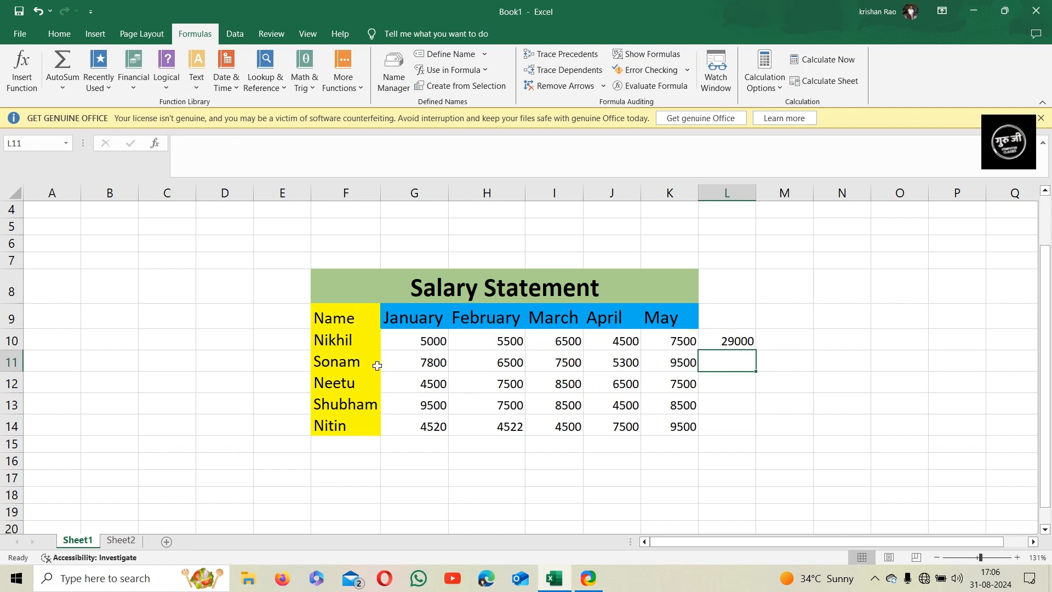
- Enter a SUM formula in L11 that uses the second employee's named range
{"action": "type", "text": "=sum"}
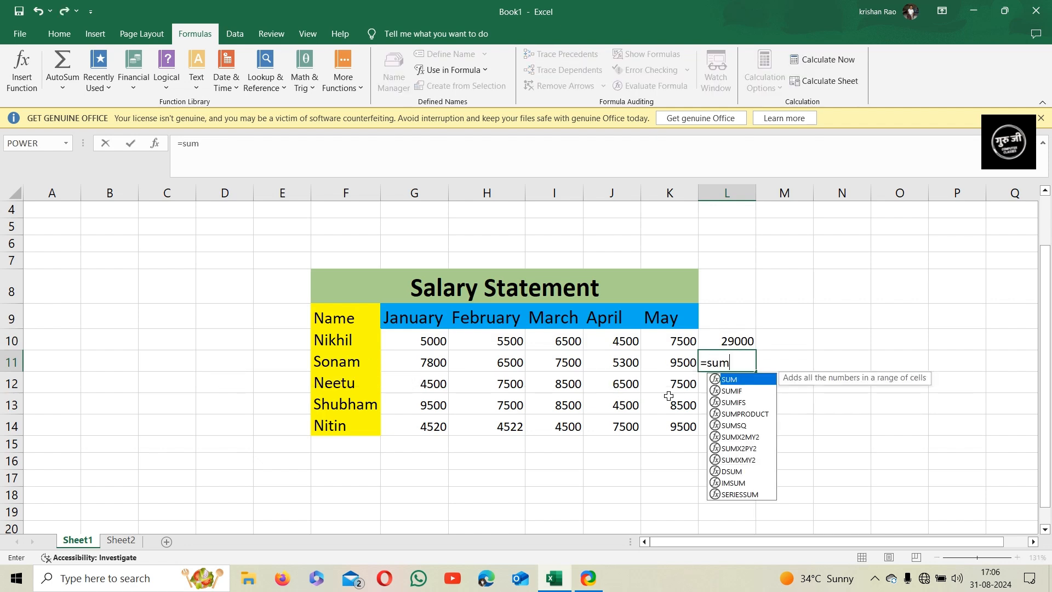
{"action": "left_click", "coordinate": [711, 411]}
{"action": "type", "text": "("}
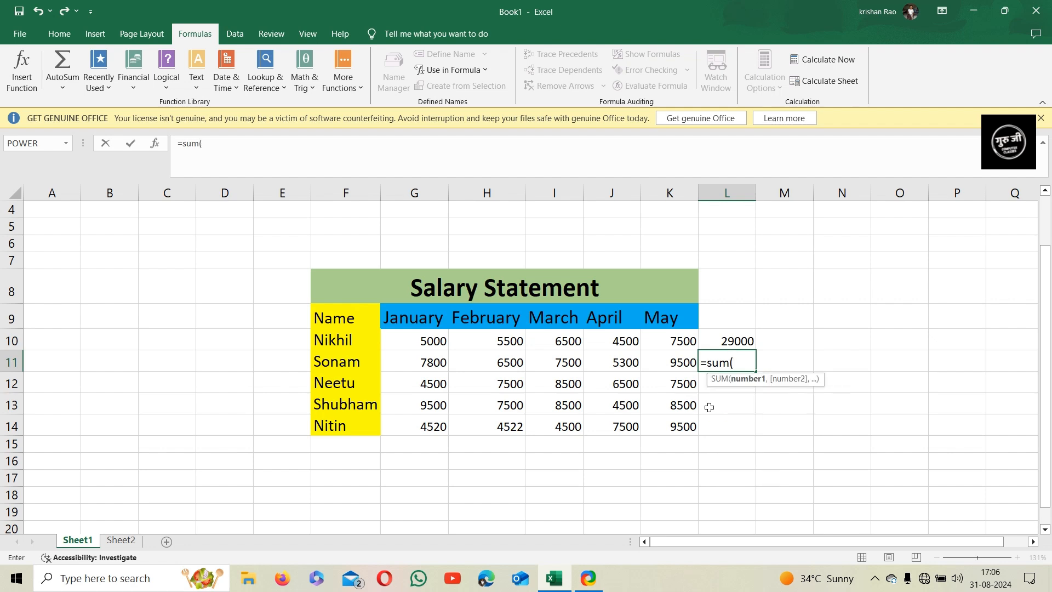
{"action": "type", "text": "so"}
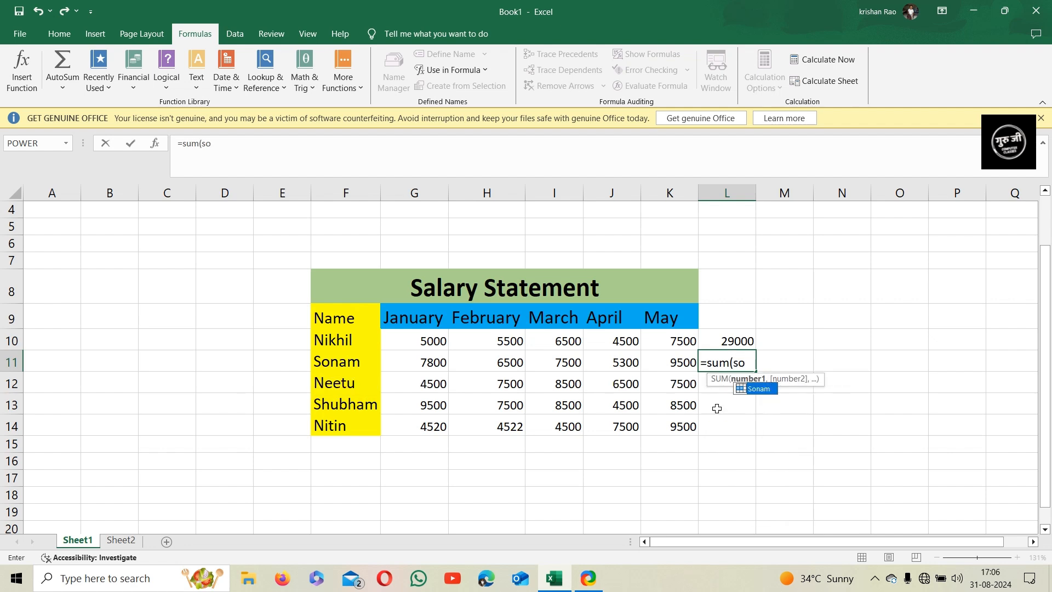
{"action": "double_click", "coordinate": [756, 390]}
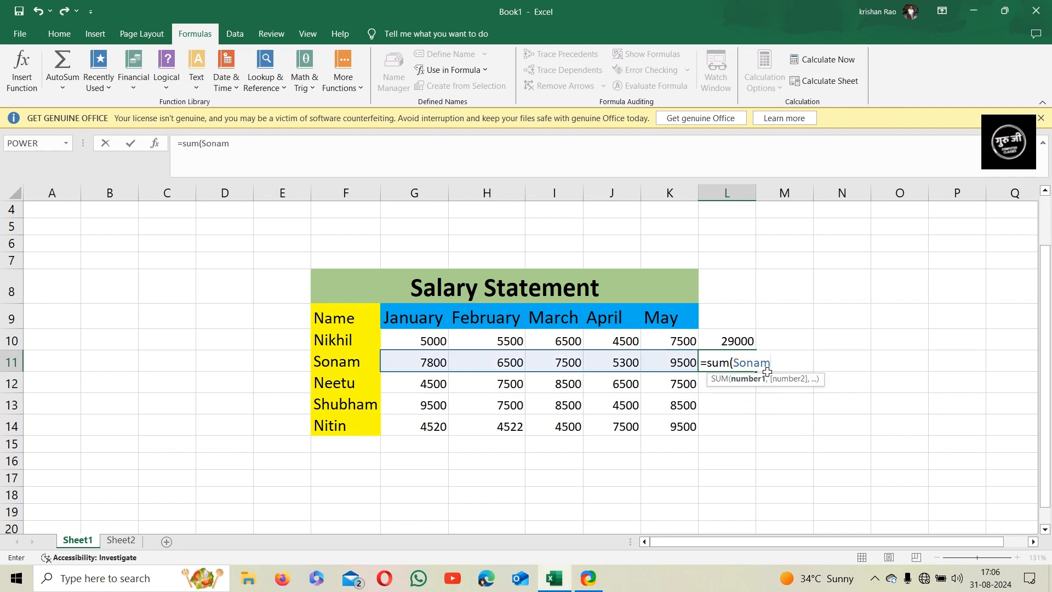
{"action": "key", "text": "Return"}
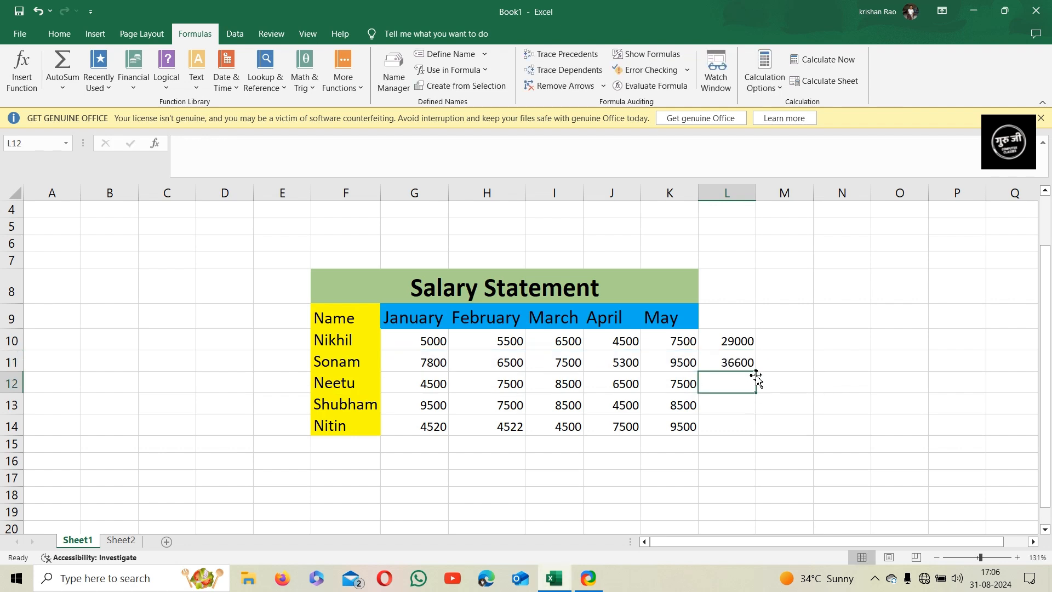
- Enter an AVERAGE formula in L14 that uses the last employee's named range
{"action": "left_click", "coordinate": [717, 427]}
{"action": "type", "text": "="}
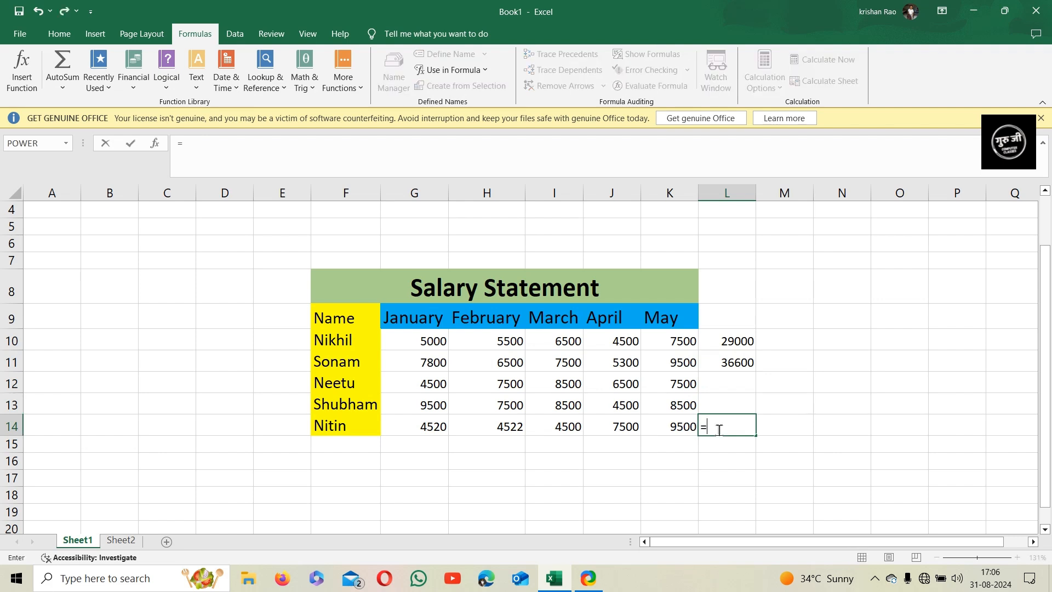
{"action": "type", "text": "ave"}
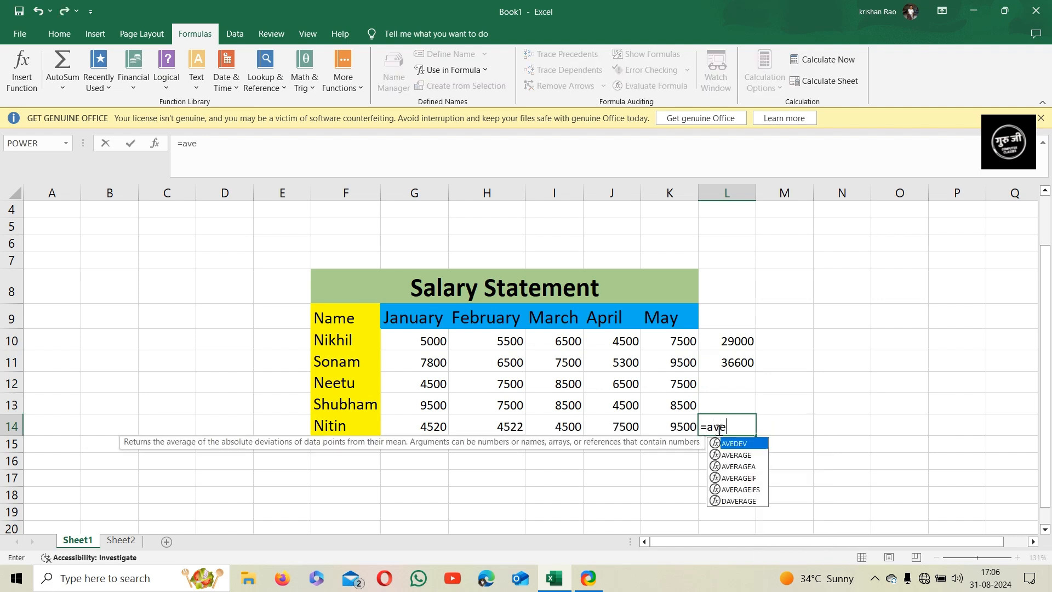
{"action": "double_click", "coordinate": [733, 455]}
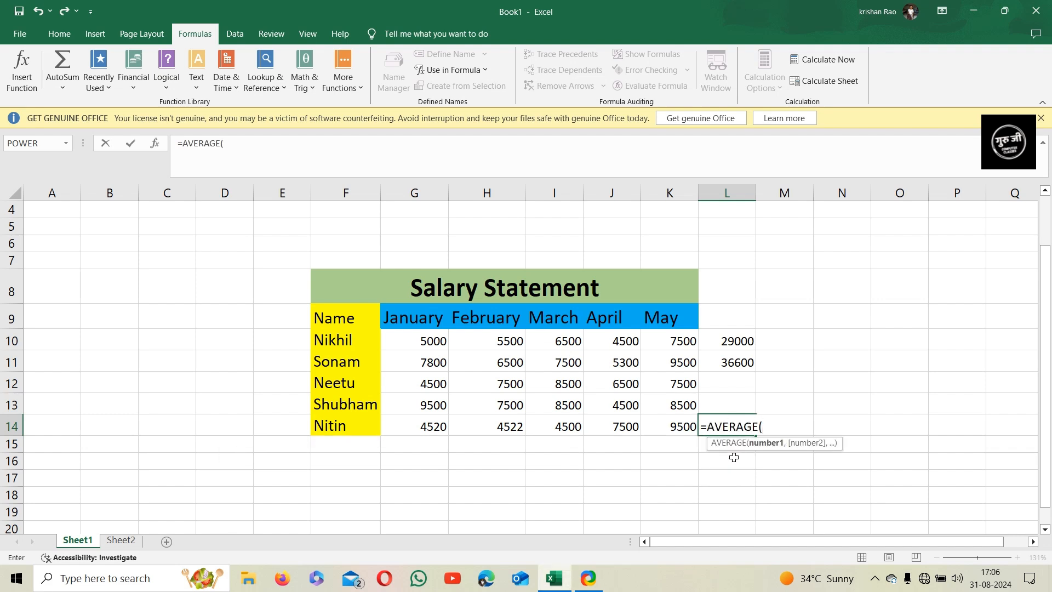
{"action": "type", "text": "niti"}
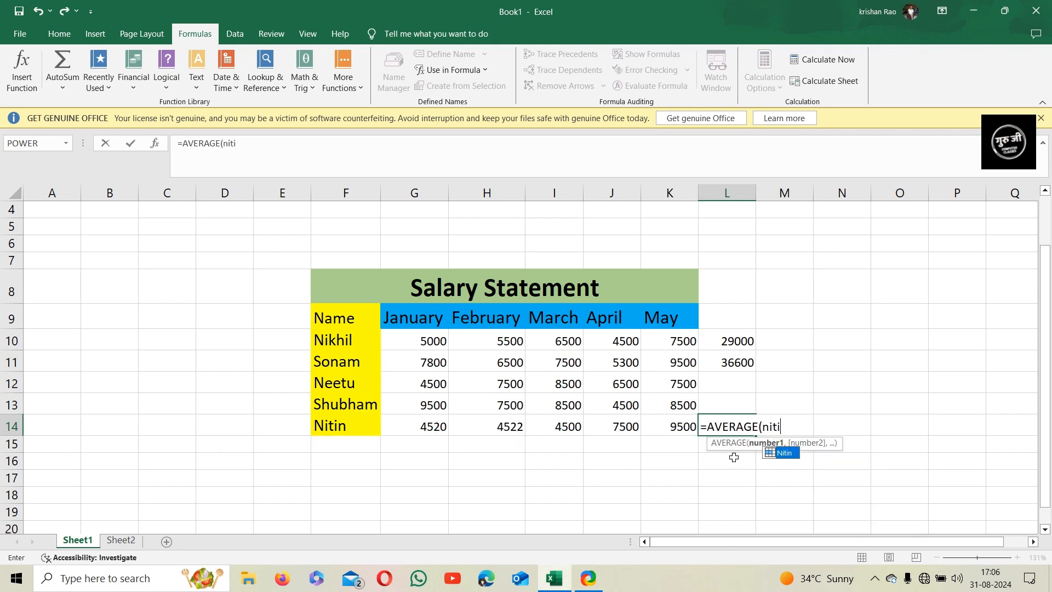
{"action": "double_click", "coordinate": [781, 454]}
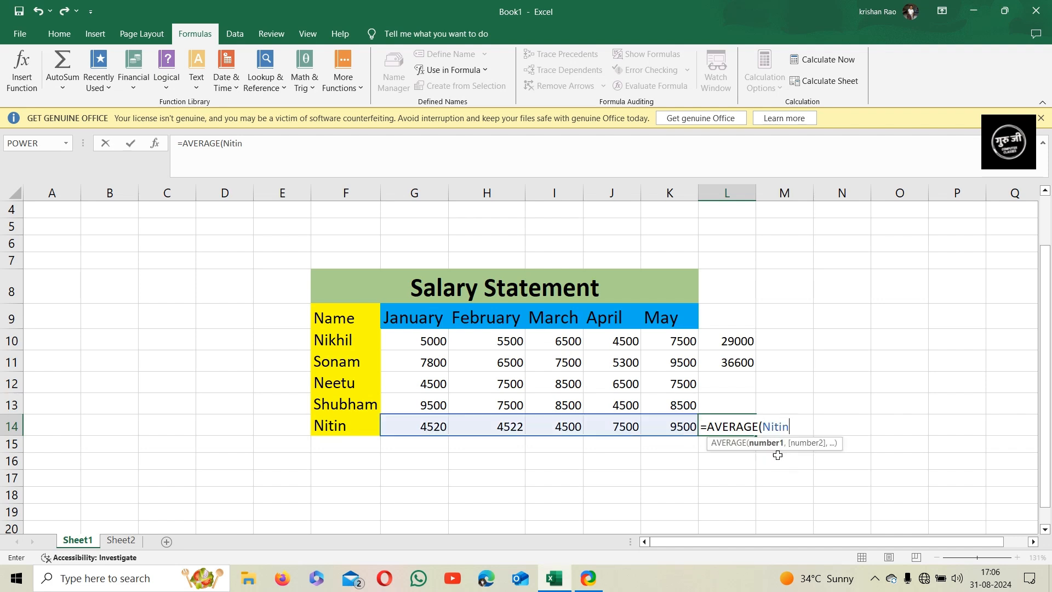
{"action": "key", "text": "Return"}
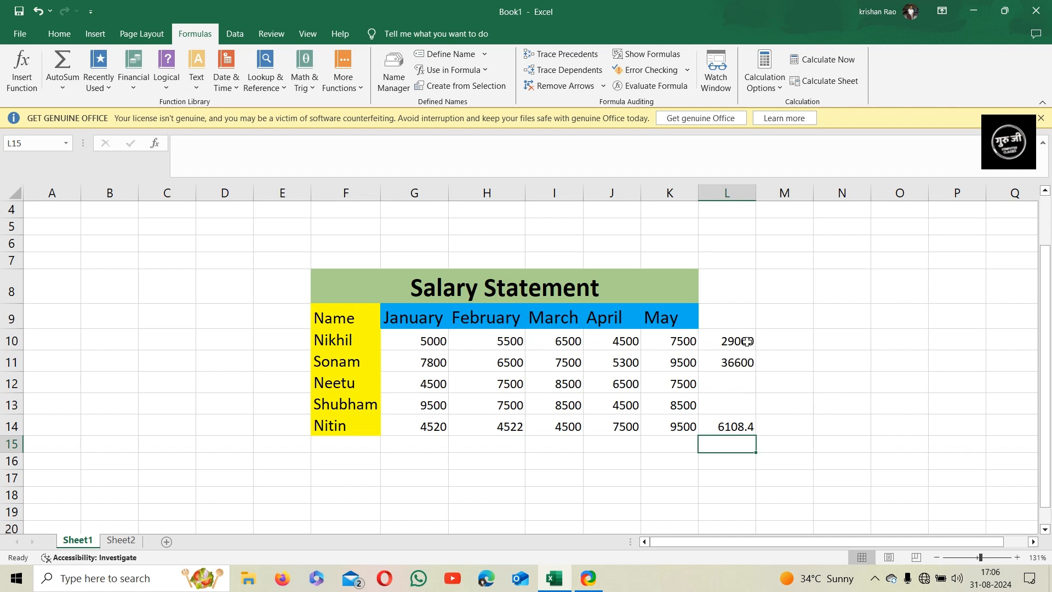
- Clear the formula results from L10:L14 beside the salary table
{"action": "left_click_drag", "start_coordinate": [747, 340], "coordinate": [747, 416]}
{"action": "key", "text": "Delete"}
{"action": "left_click", "coordinate": [823, 398]}
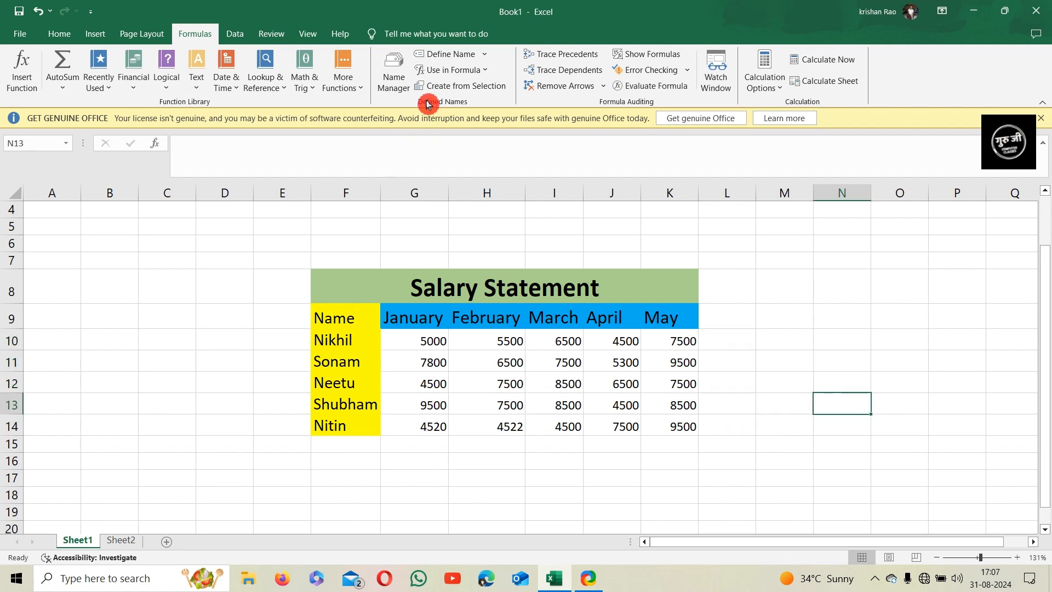
- Delete all existing employee named ranges from the workbook with the Name Manager
{"action": "left_click", "coordinate": [394, 69]}
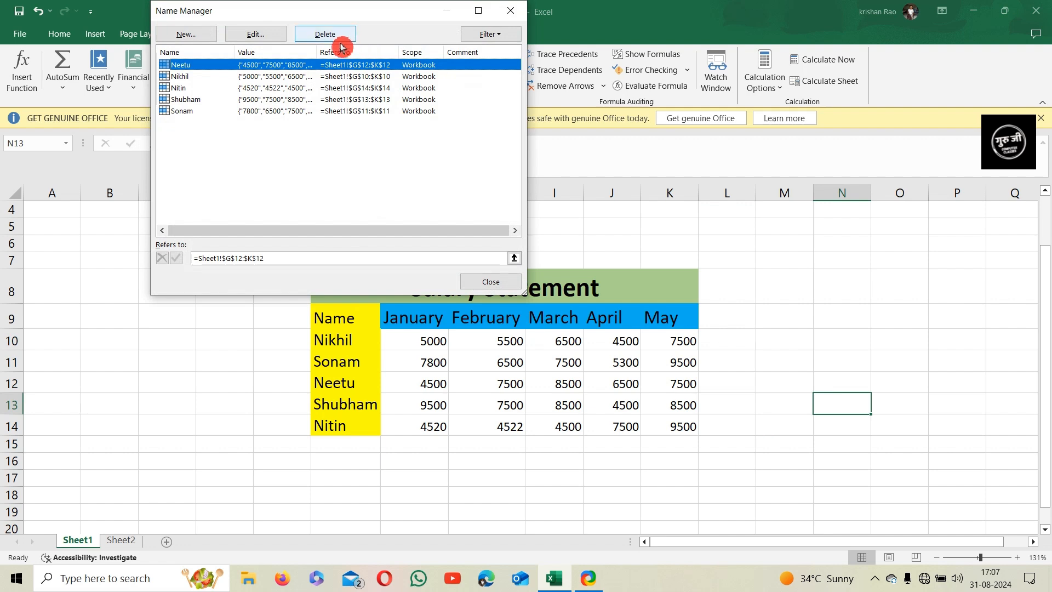
{"action": "left_click_drag", "start_coordinate": [287, 136], "coordinate": [284, 75]}
{"action": "left_click", "coordinate": [323, 33]}
{"action": "left_click", "coordinate": [493, 326]}
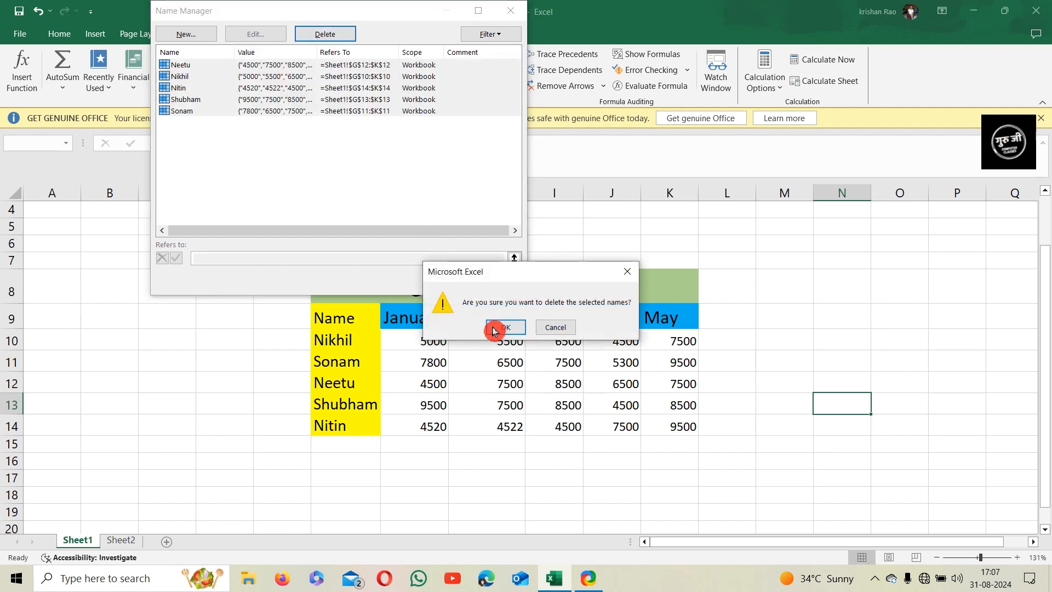
{"action": "left_click", "coordinate": [490, 282]}
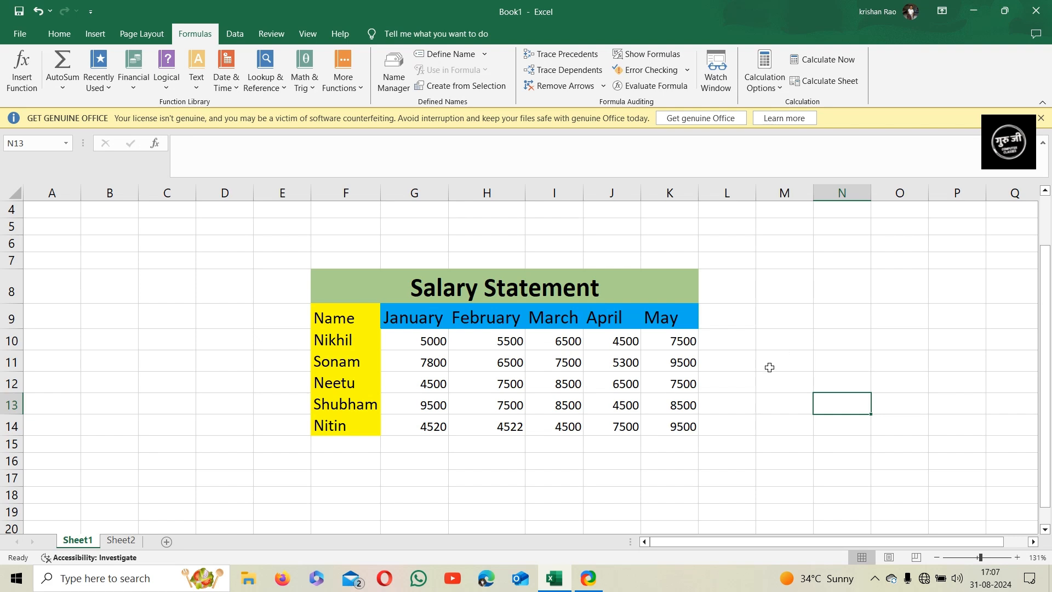
- Define a workbook-scoped name using the first employee's name, referring to the salaries in Sheet1 G10:K10
{"action": "left_click", "coordinate": [449, 54]}
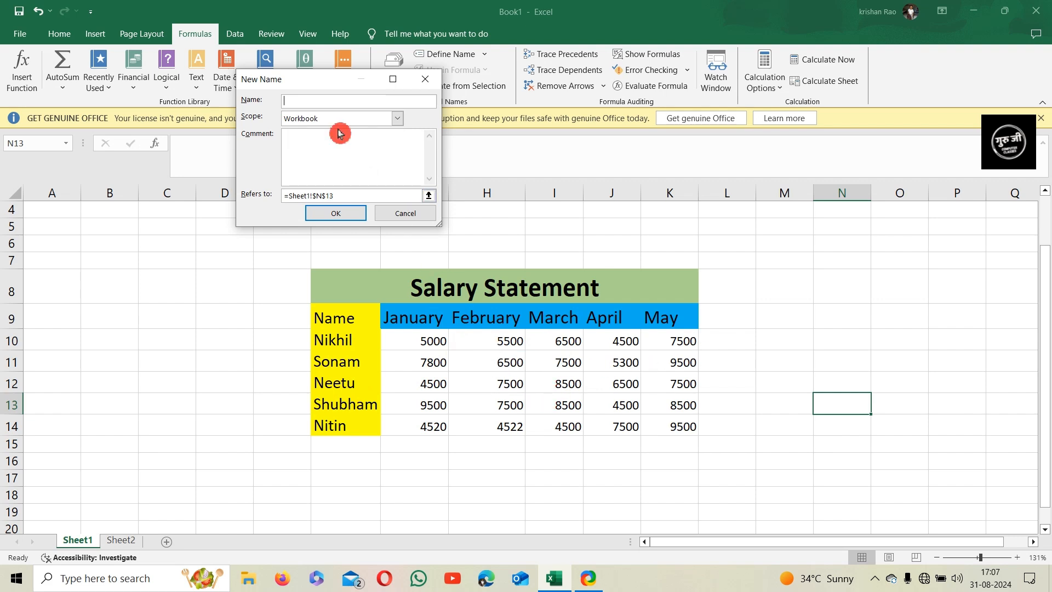
{"action": "left_click", "coordinate": [426, 79]}
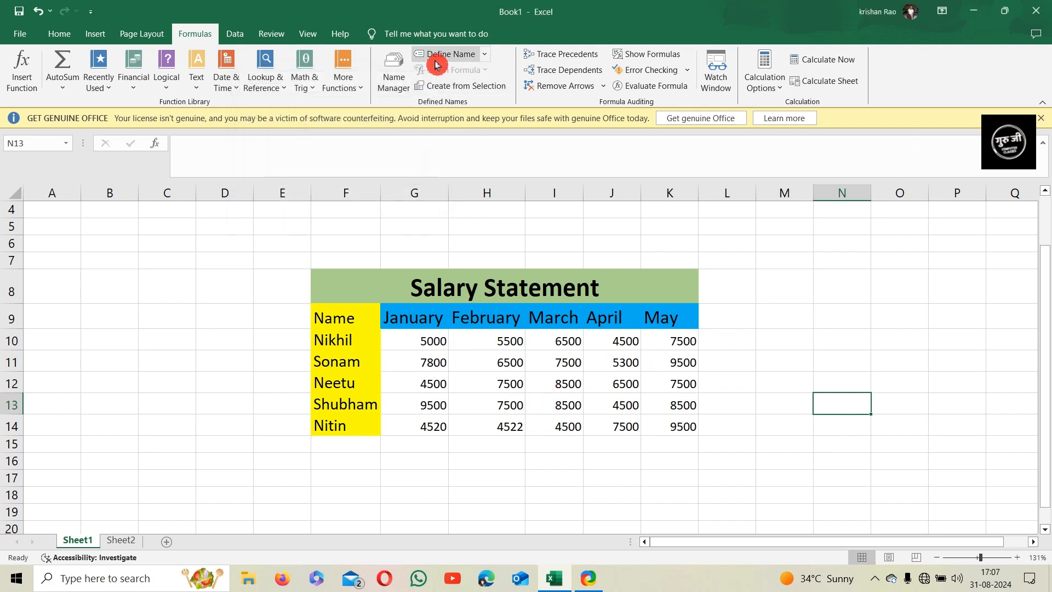
{"action": "left_click", "coordinate": [437, 65]}
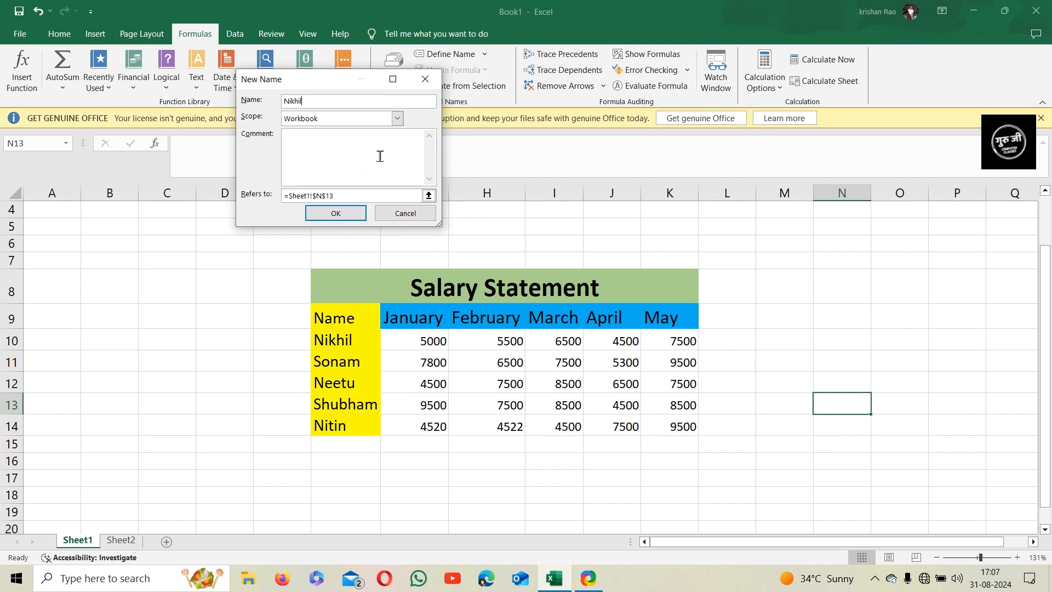
{"action": "left_click", "coordinate": [361, 195]}
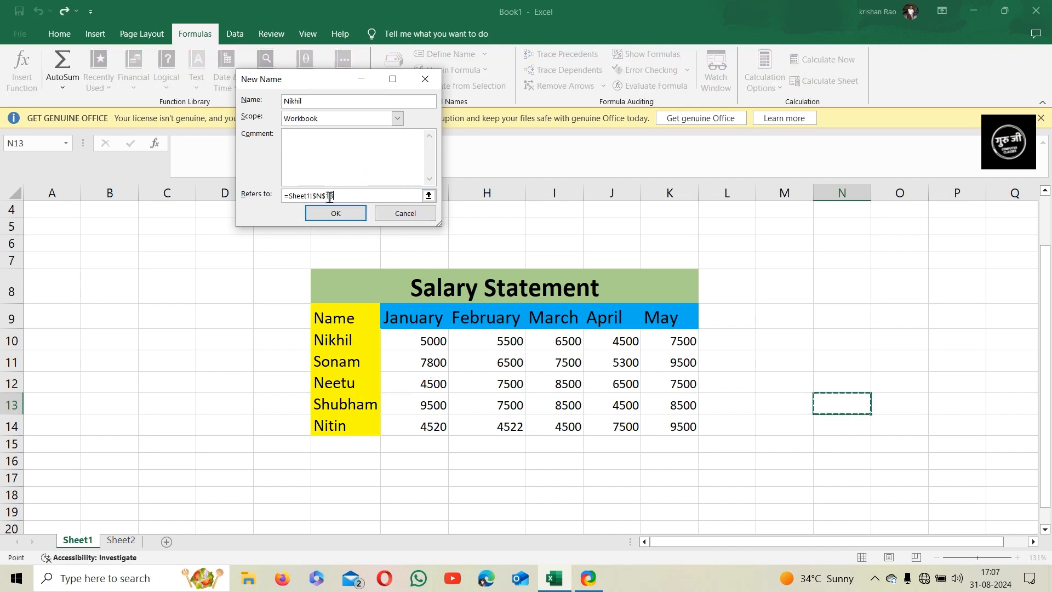
{"action": "key", "text": "BackSpace"}
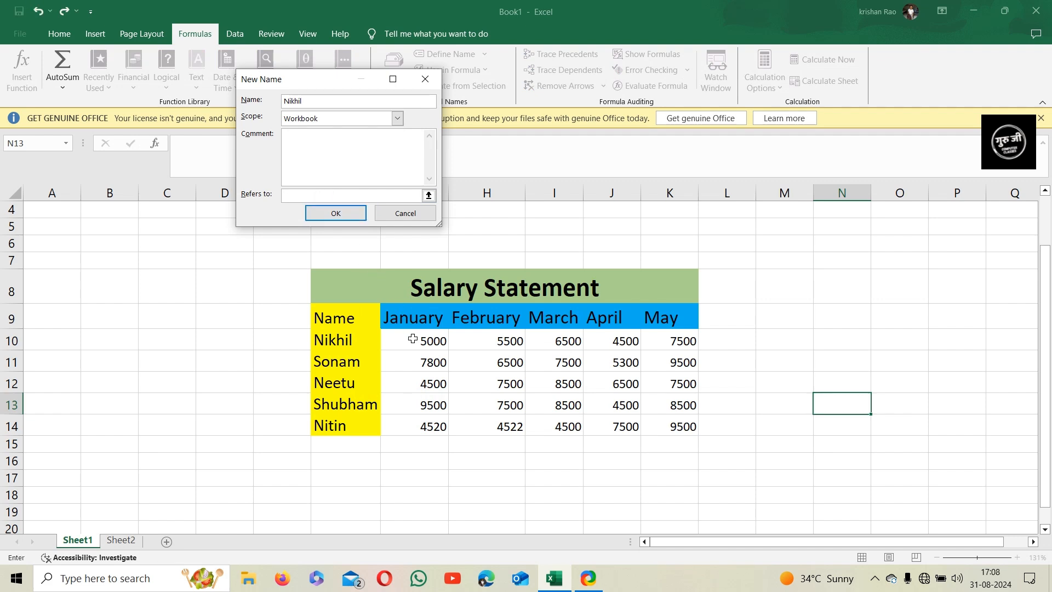
{"action": "left_click_drag", "start_coordinate": [413, 338], "coordinate": [653, 349]}
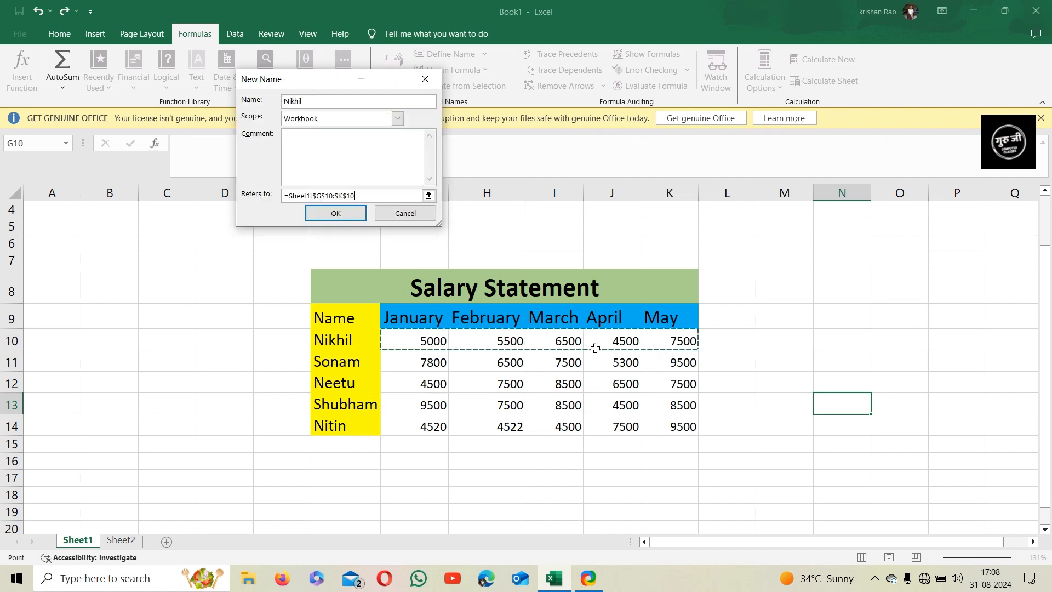
{"action": "left_click", "coordinate": [350, 213]}
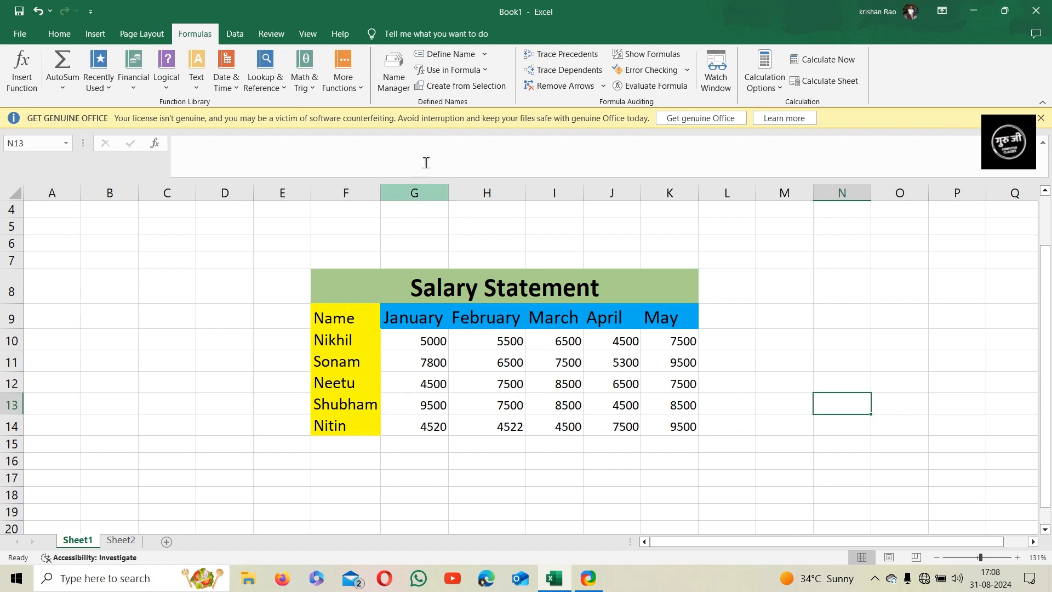
- Define a workbook-scoped name using the third employee's name, referring to Sheet1 G14:K14
{"action": "left_click", "coordinate": [447, 54]}
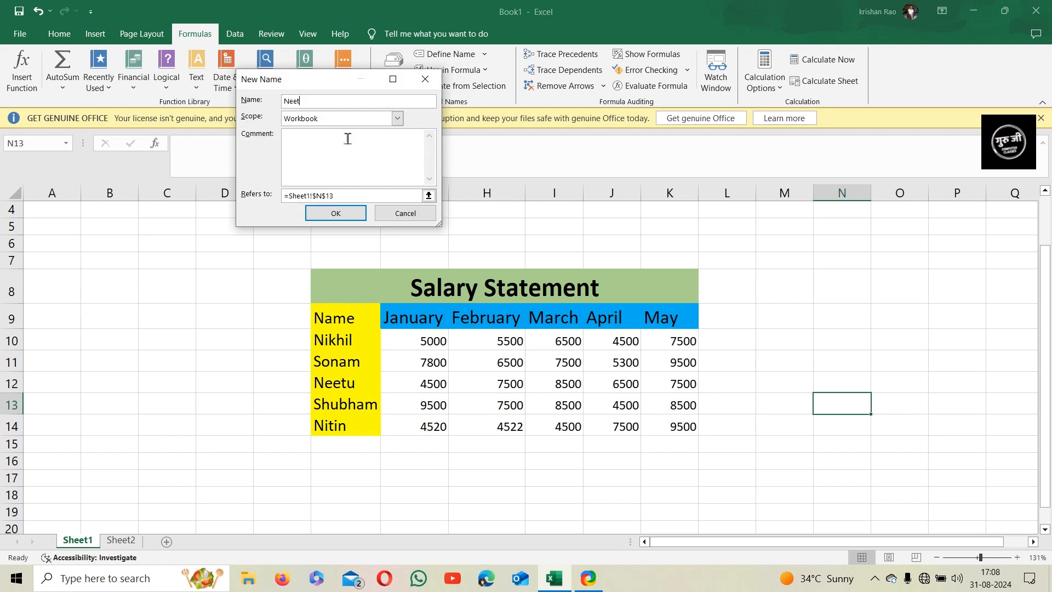
{"action": "left_click", "coordinate": [359, 195]}
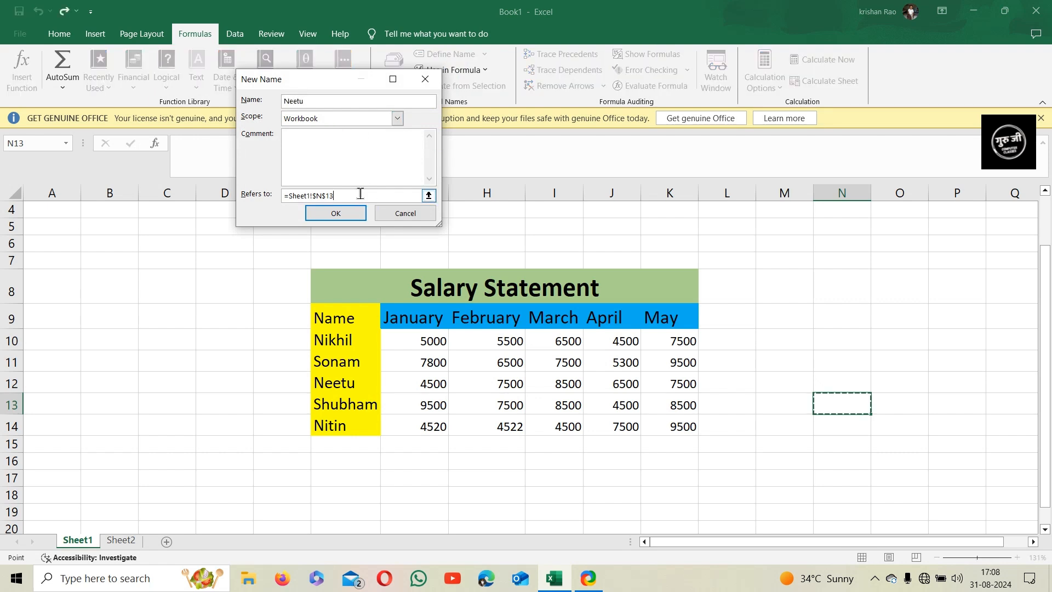
{"action": "key", "text": "BackSpace"}
{"action": "key", "text": "BackSpace"}
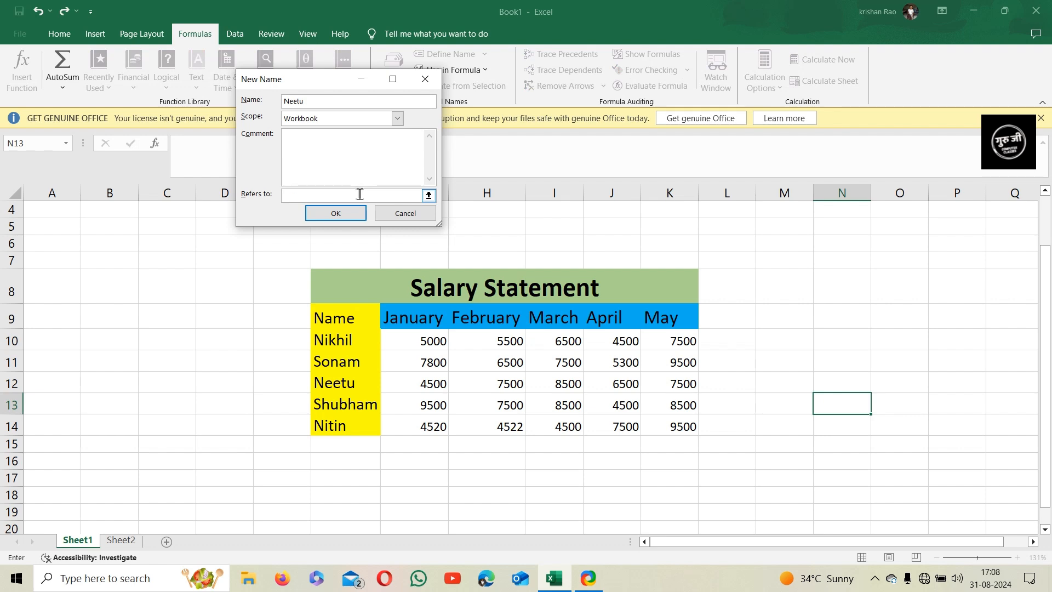
{"action": "left_click_drag", "start_coordinate": [411, 427], "coordinate": [677, 427]}
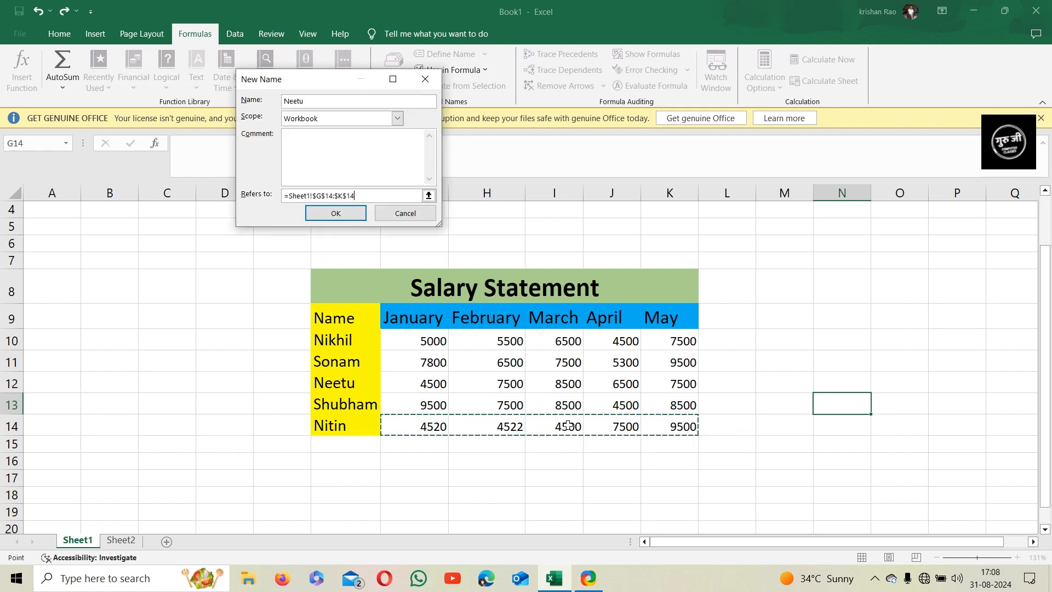
{"action": "left_click", "coordinate": [332, 215]}
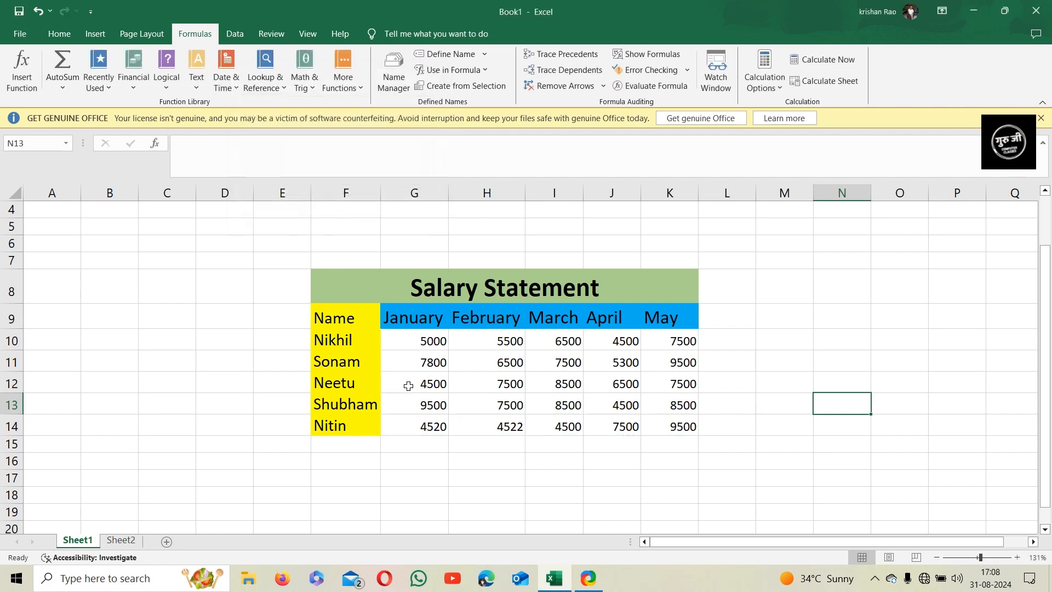
{"action": "left_click", "coordinate": [715, 427]}
{"action": "type", "text": "="}
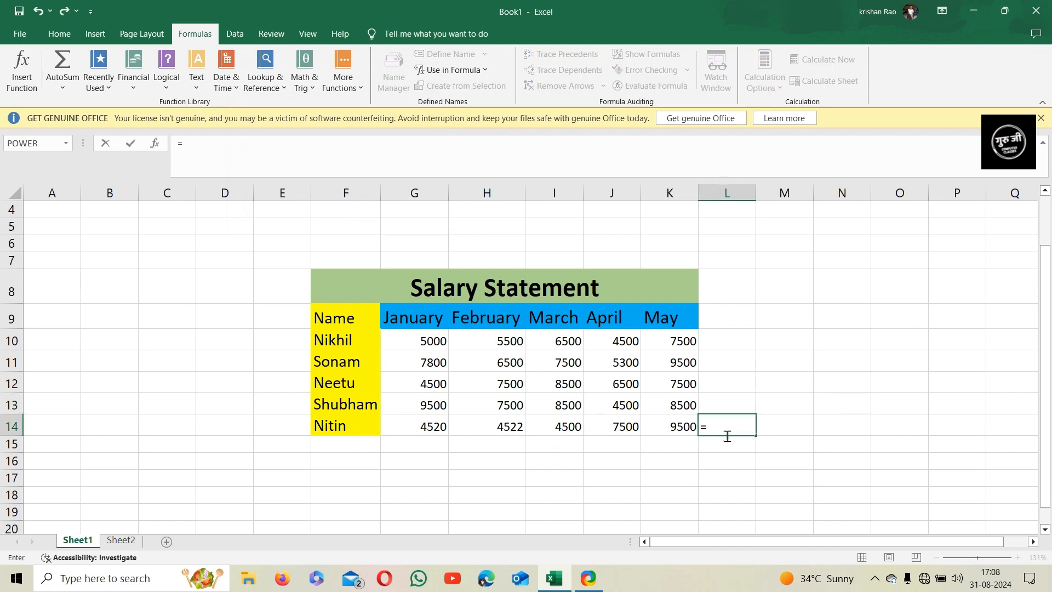
{"action": "type", "text": "sum"}
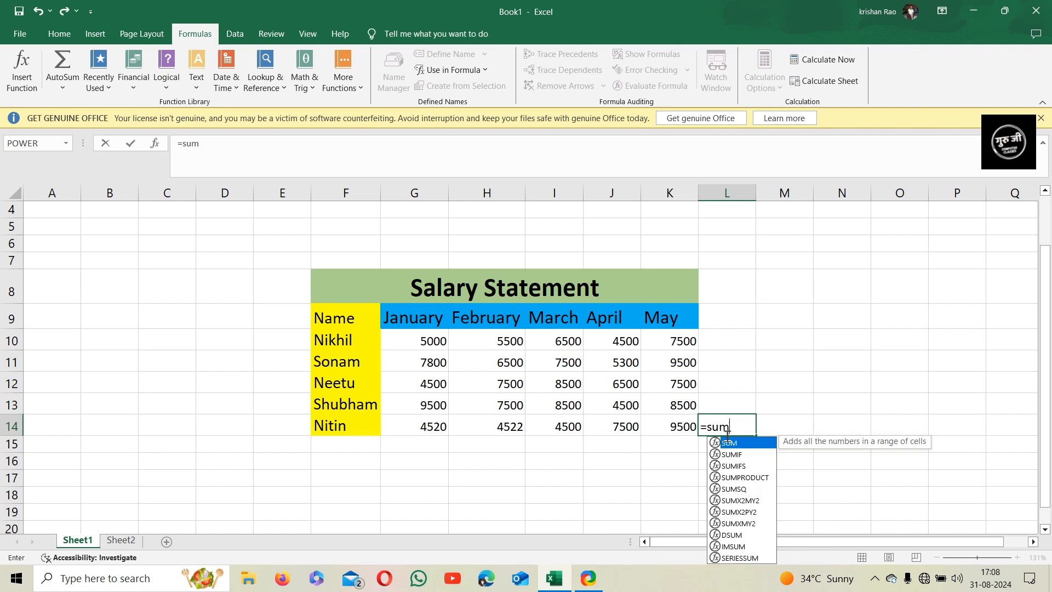
{"action": "type", "text": "("}
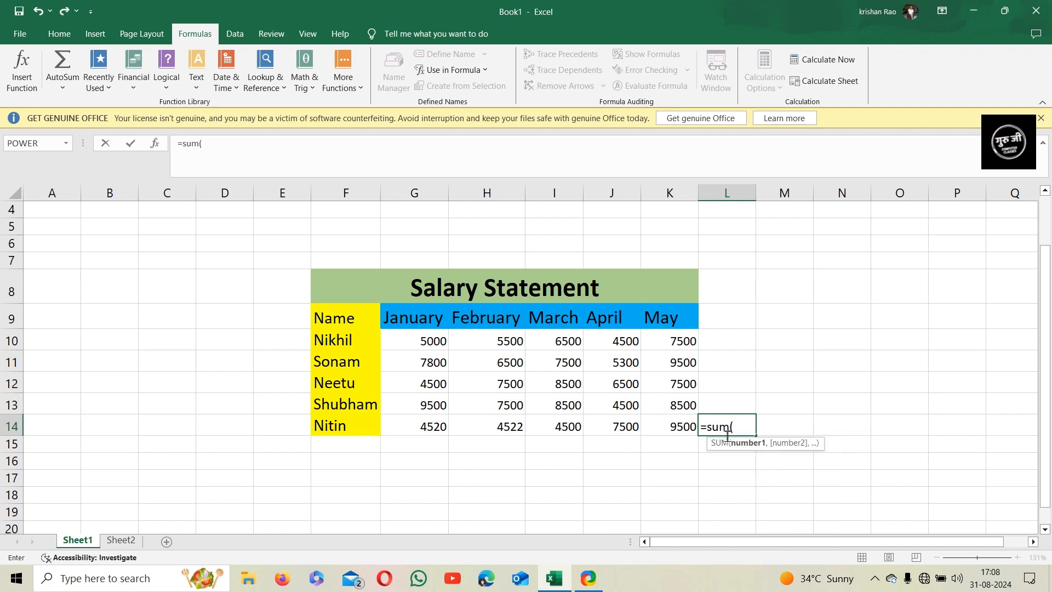
{"action": "type", "text": "N"}
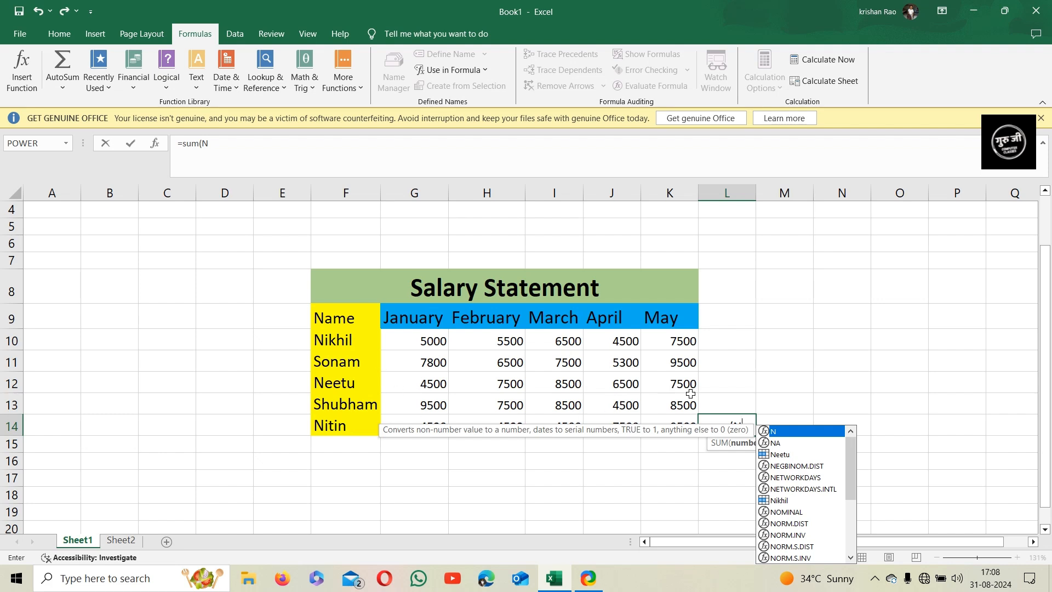
{"action": "key", "text": "BackSpace"}
{"action": "key", "text": "Escape"}
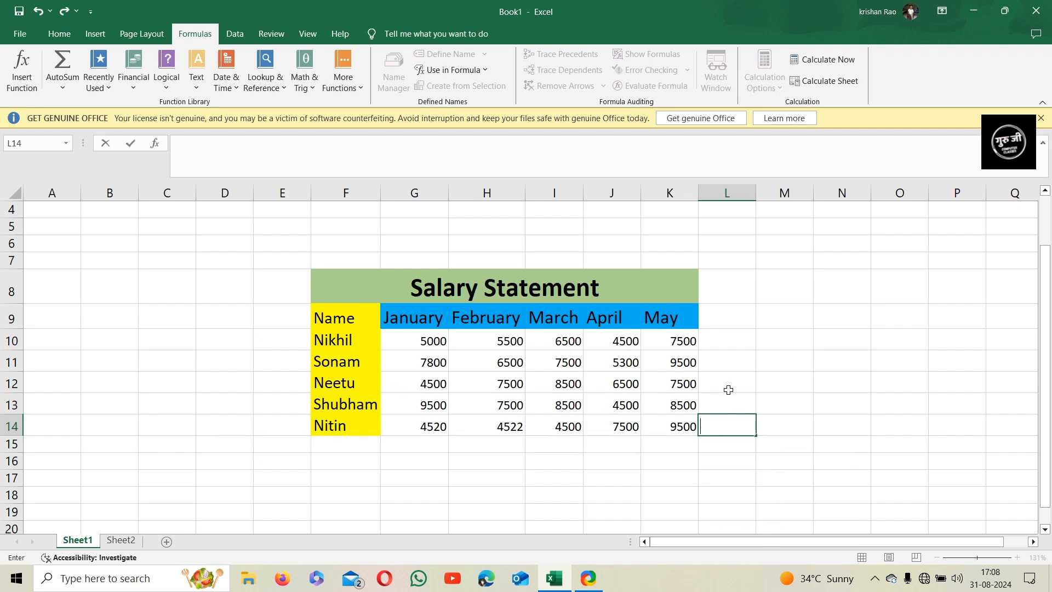
- Enter a SUM formula in L12 that uses the third employee's named range
{"action": "left_click", "coordinate": [729, 389]}
{"action": "type", "text": "="}
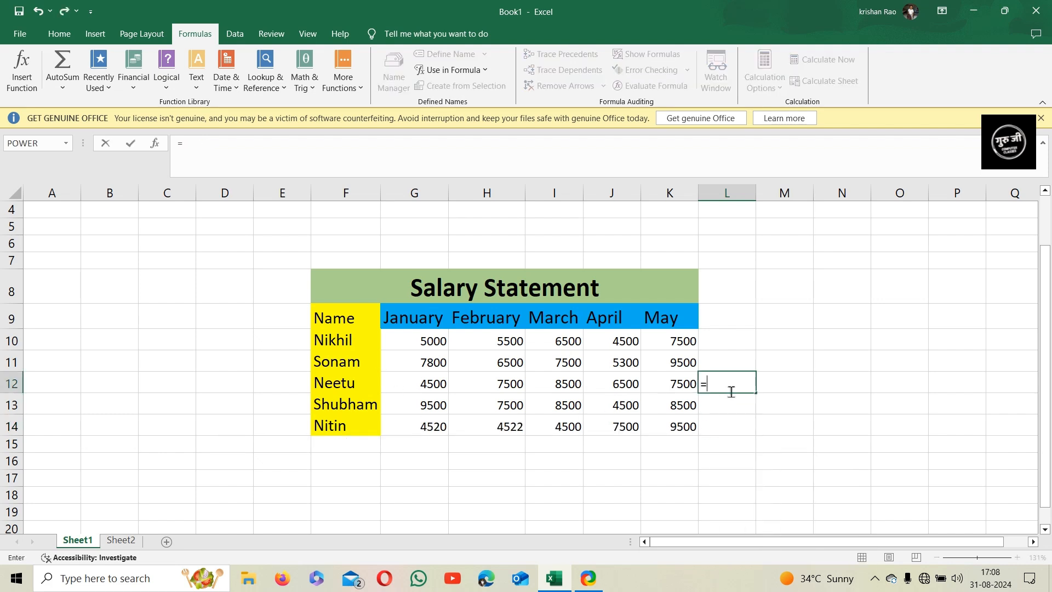
{"action": "type", "text": "sum("}
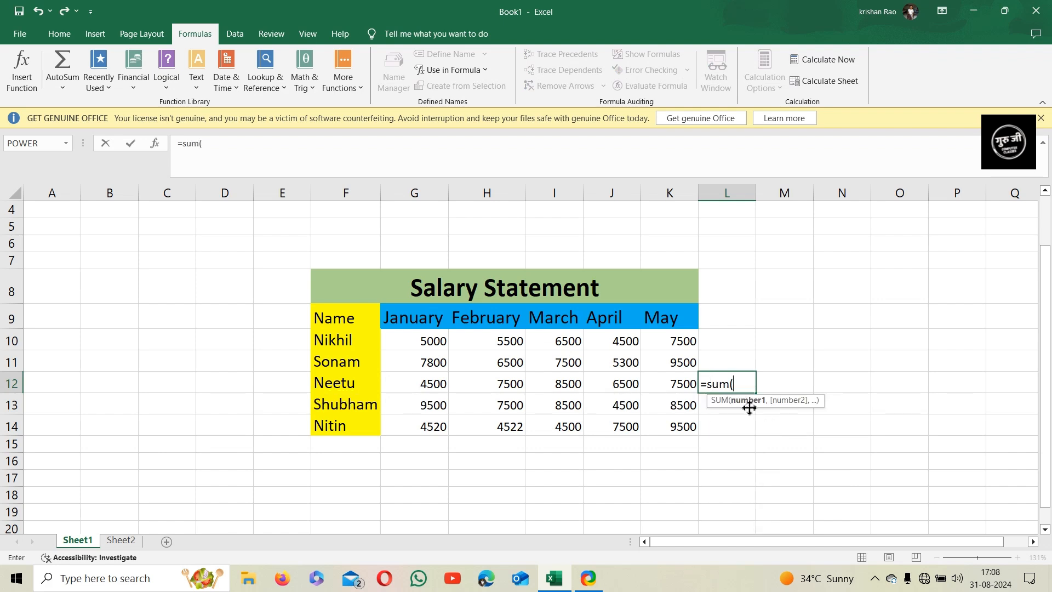
{"action": "type", "text": "nee"}
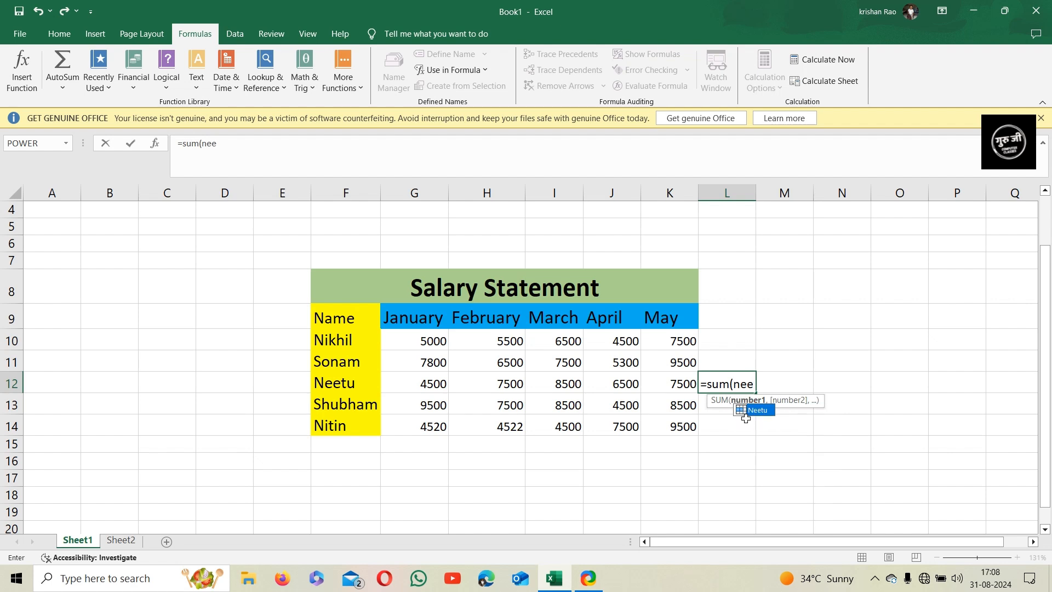
{"action": "double_click", "coordinate": [760, 411]}
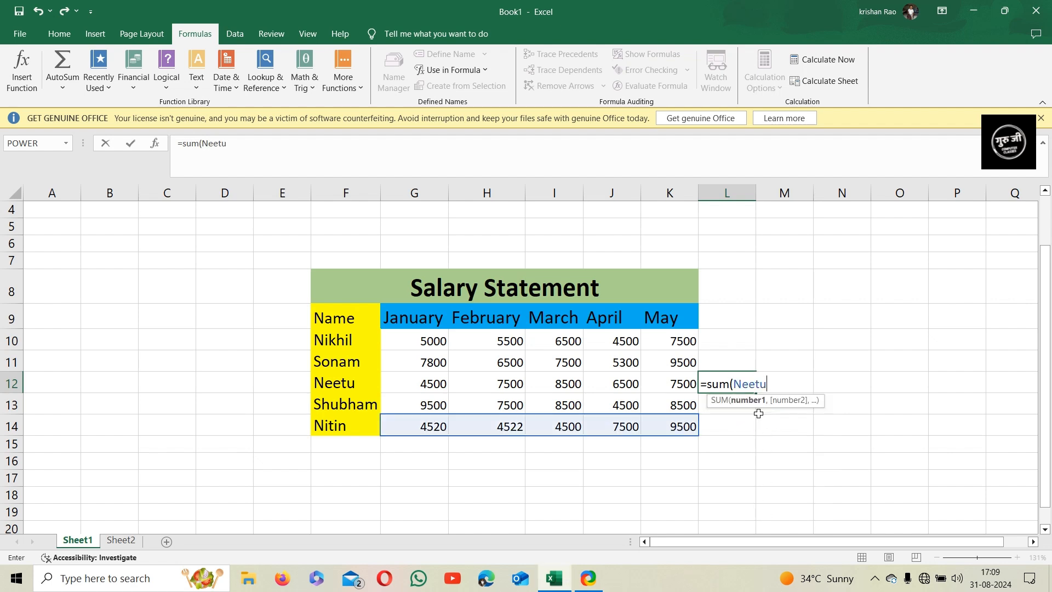
{"action": "key", "text": "Return"}
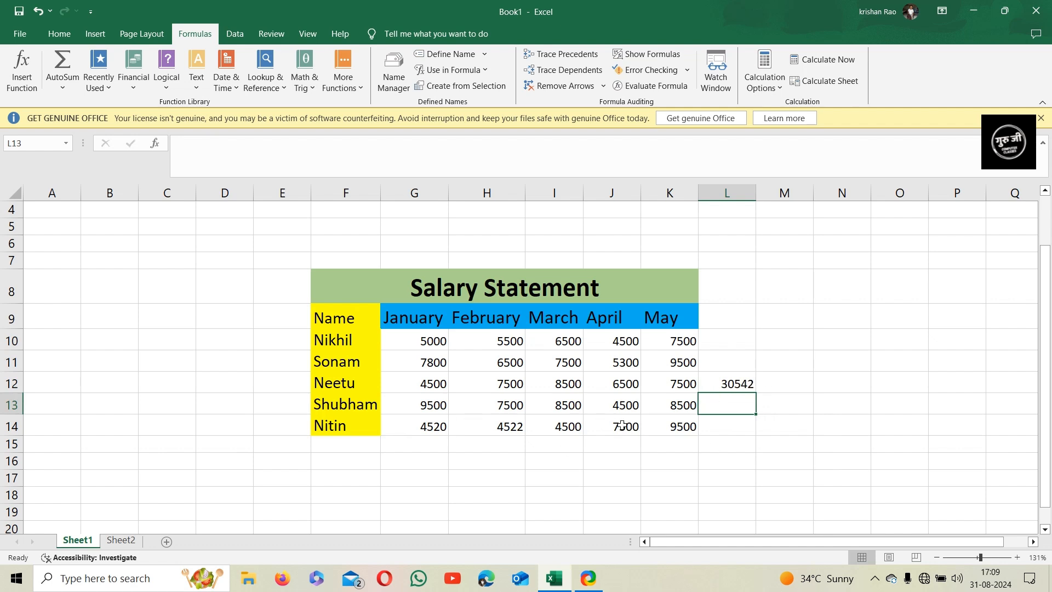
- Clear the SUM formula from L12 beside the third employee's salaries
{"action": "left_click", "coordinate": [716, 387]}
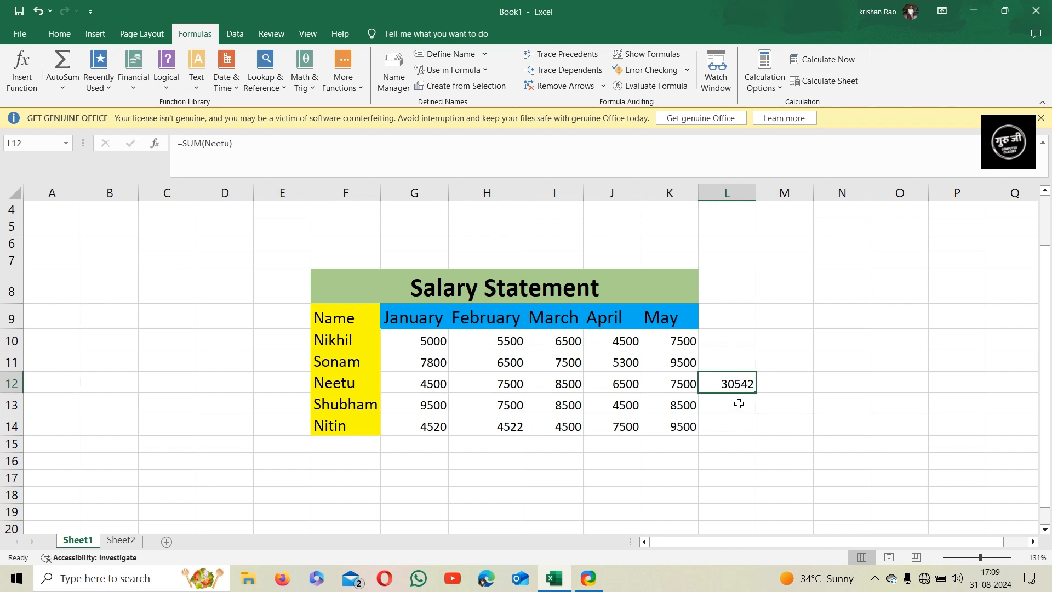
{"action": "left_click", "coordinate": [450, 55]}
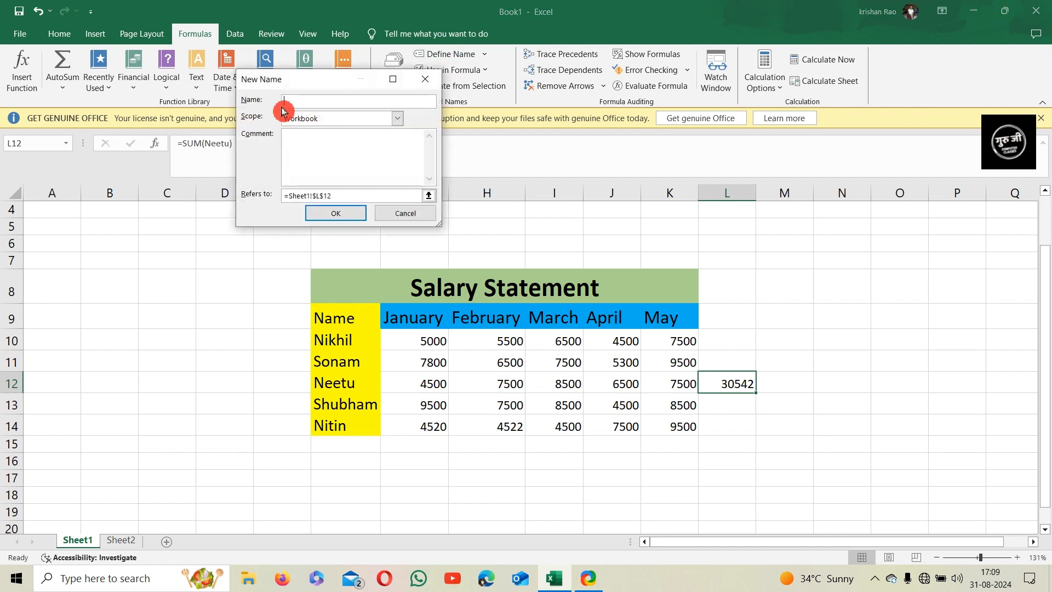
{"action": "left_click", "coordinate": [408, 213]}
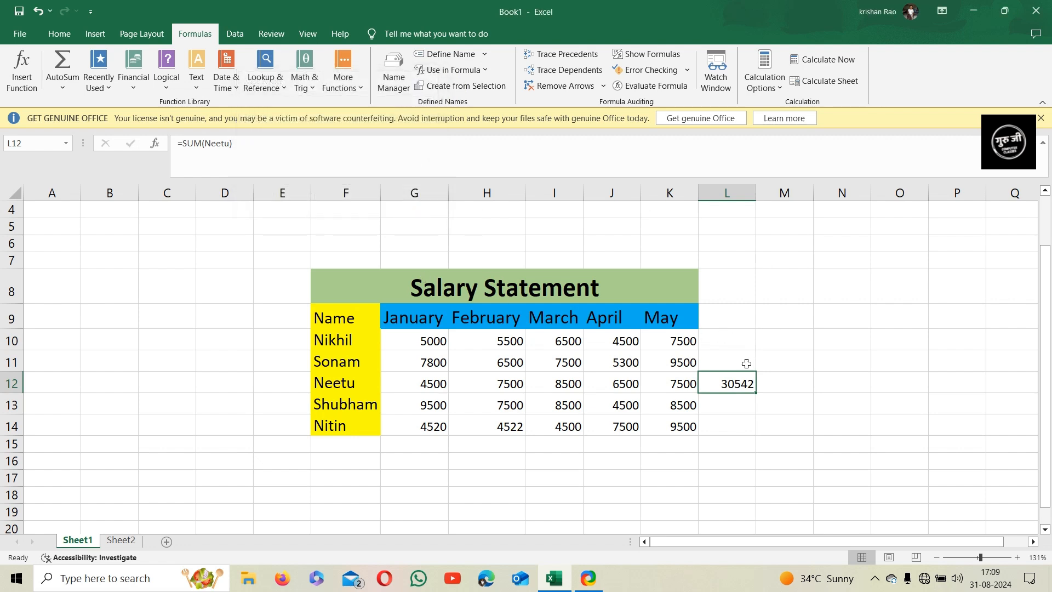
{"action": "key", "text": "Delete"}
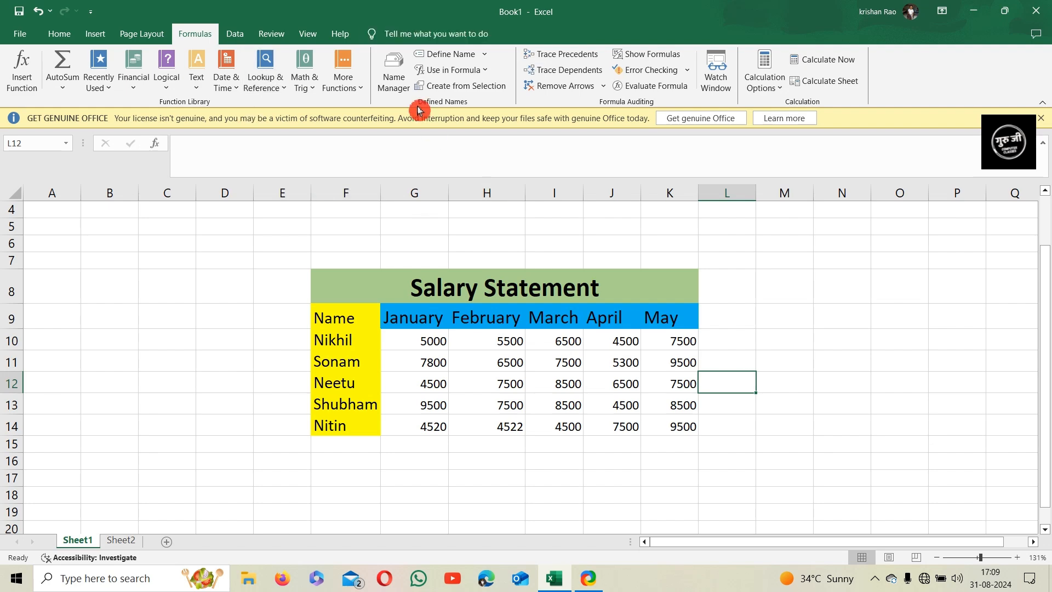
- Edit the third employee's named range in the Name Manager so it refers to Sheet1 G12:K12
{"action": "left_click", "coordinate": [405, 88]}
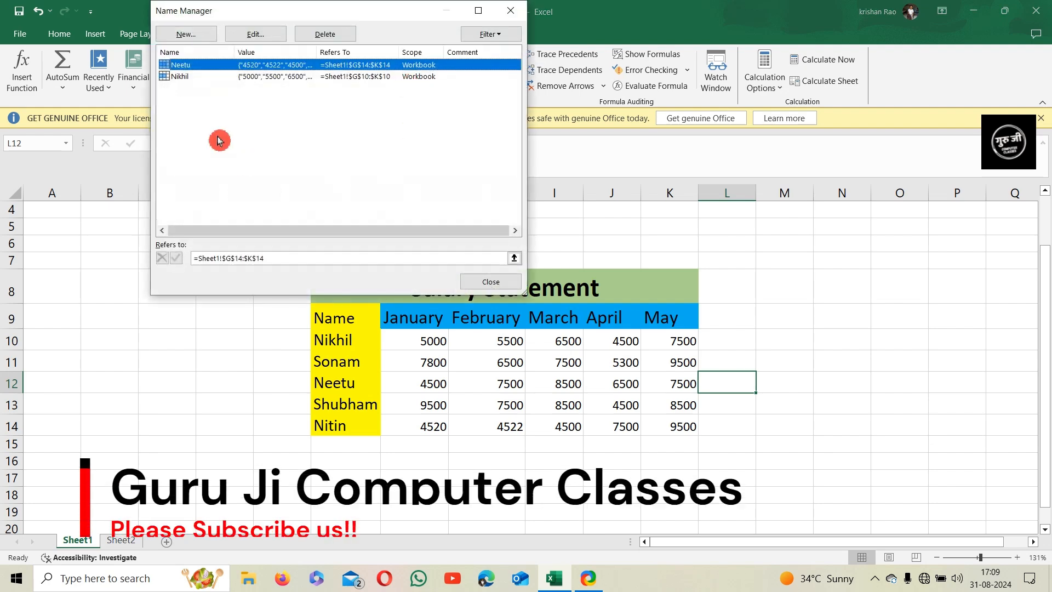
{"action": "left_click", "coordinate": [254, 108]}
{"action": "left_click", "coordinate": [254, 80]}
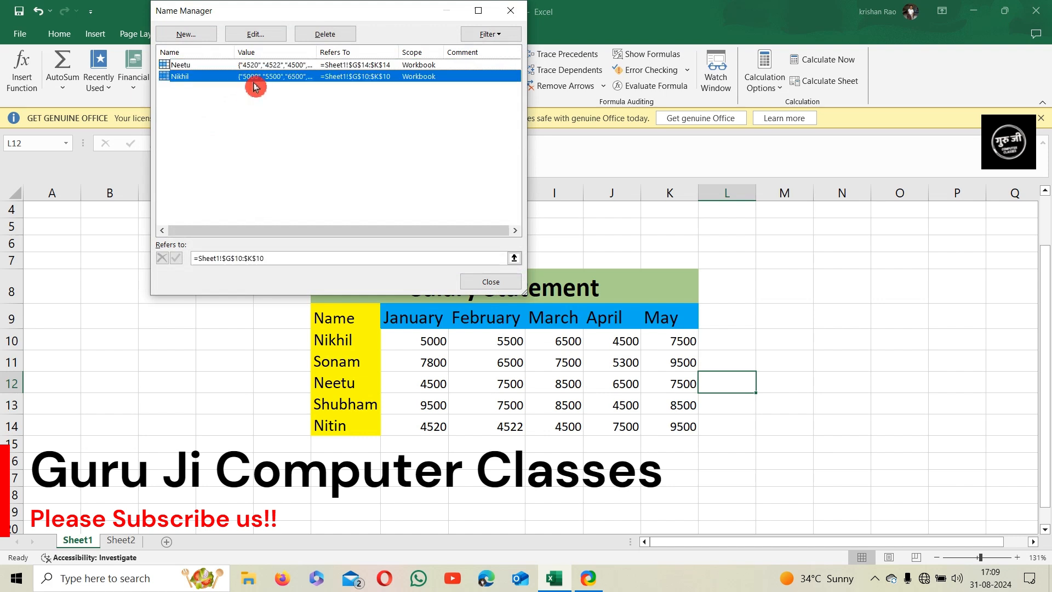
{"action": "left_click", "coordinate": [248, 134]}
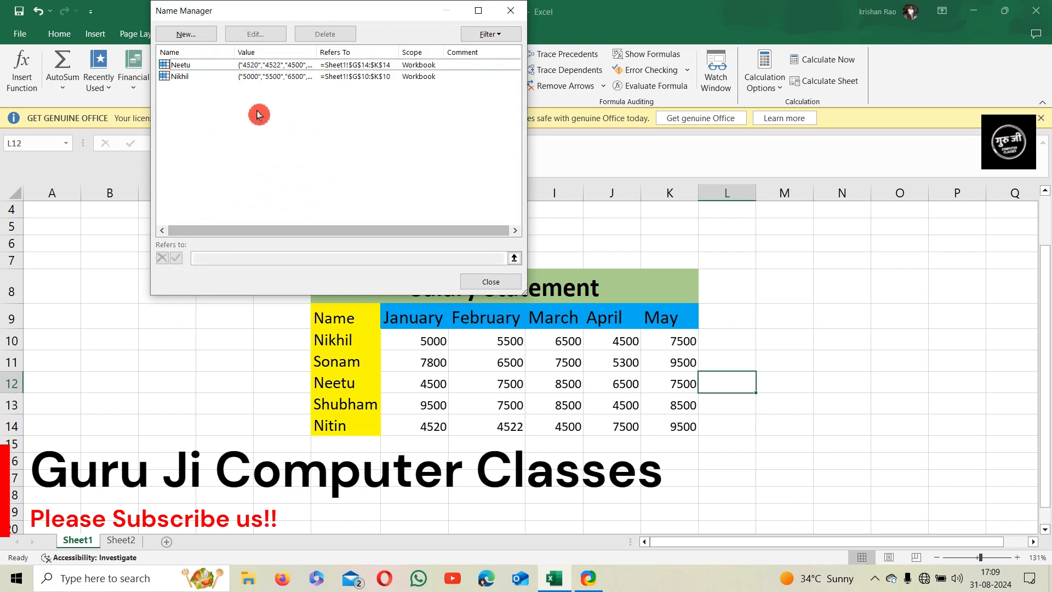
{"action": "left_click", "coordinate": [228, 66]}
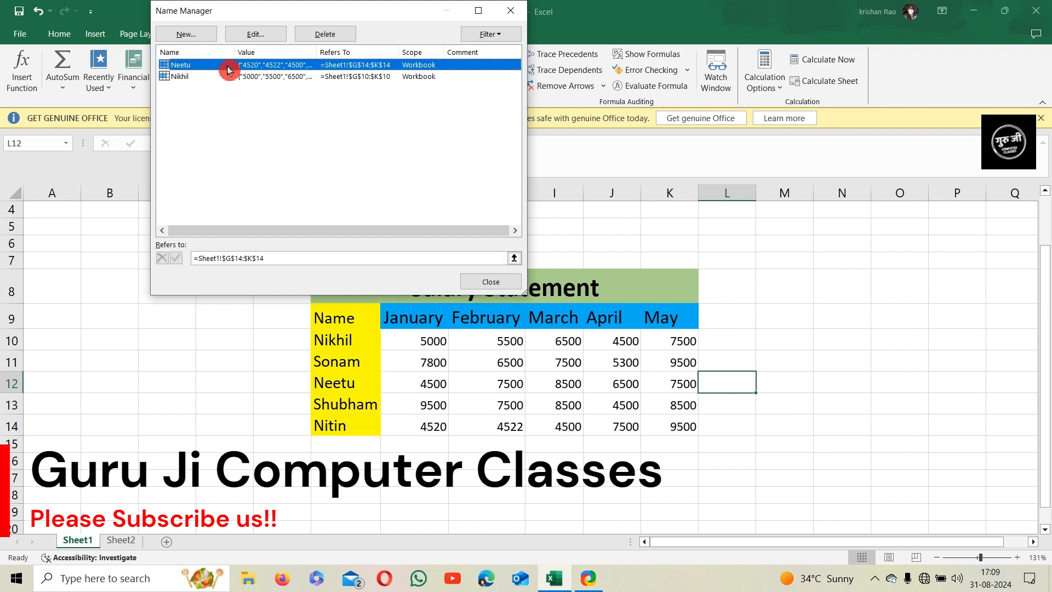
{"action": "left_click", "coordinate": [255, 40]}
{"action": "left_click", "coordinate": [370, 197]}
{"action": "key", "text": "BackSpace"}
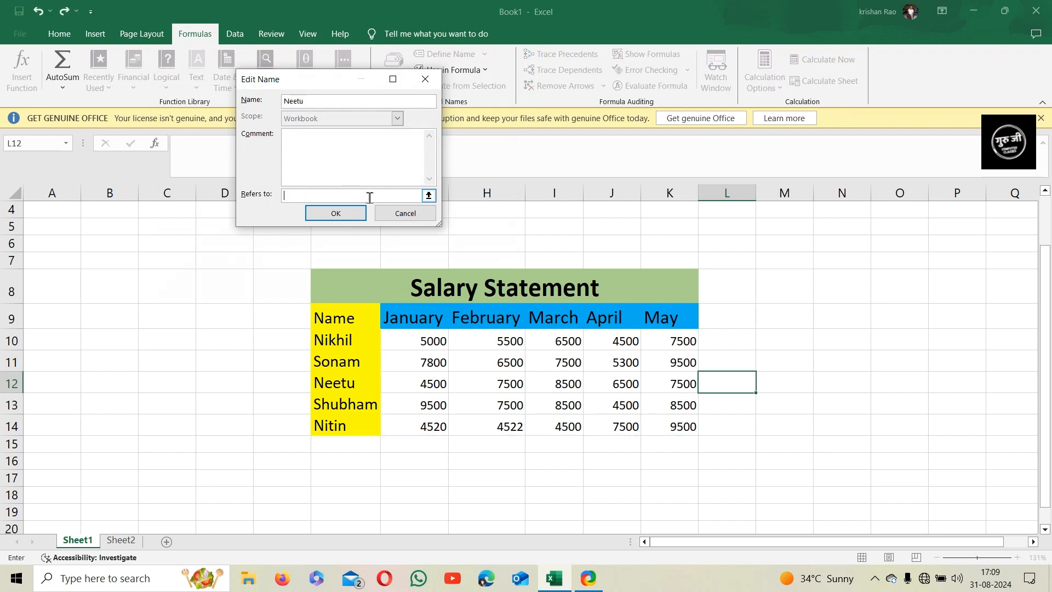
{"action": "left_click_drag", "start_coordinate": [411, 379], "coordinate": [676, 385]}
{"action": "left_click", "coordinate": [344, 216]}
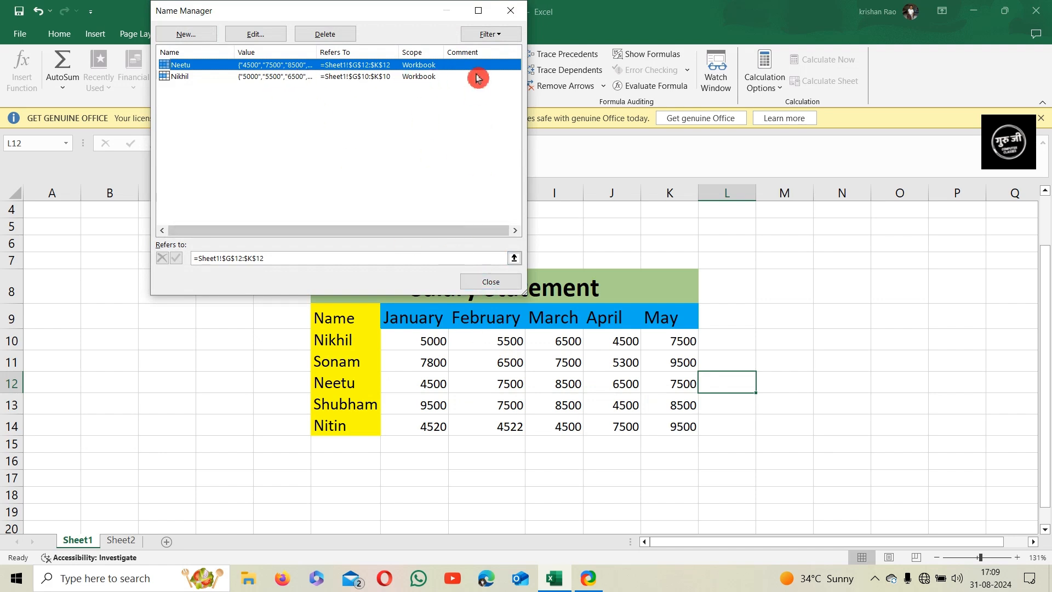
{"action": "left_click", "coordinate": [508, 12]}
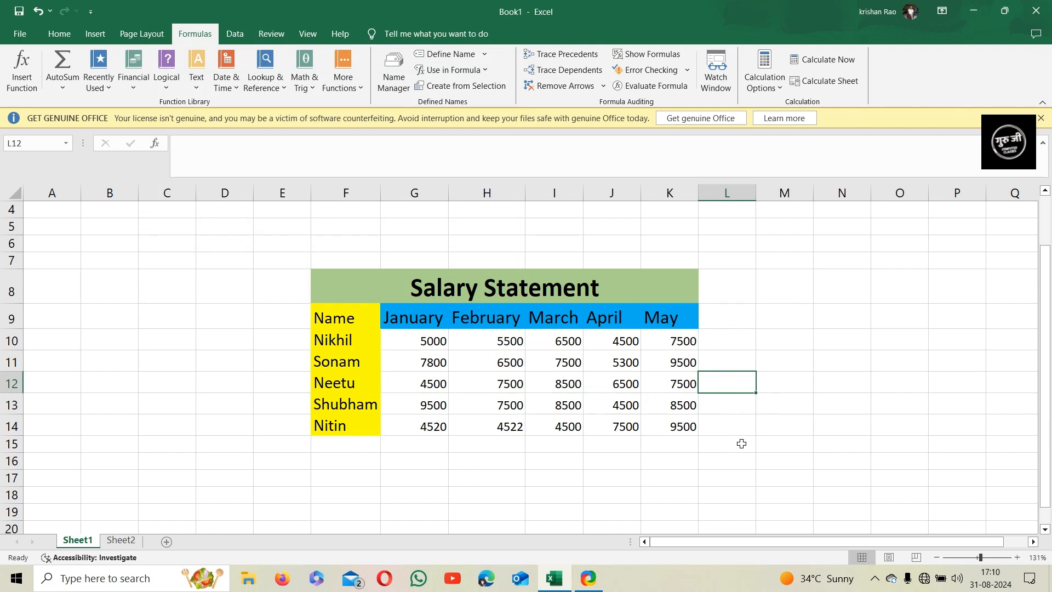
{"action": "left_click", "coordinate": [441, 55]}
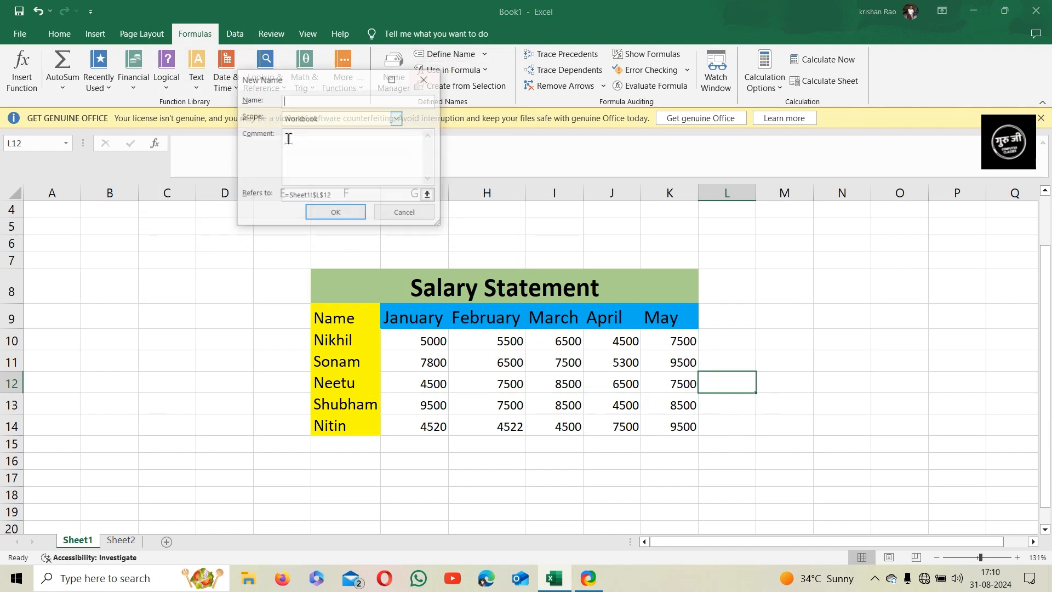
{"action": "left_click", "coordinate": [387, 217]}
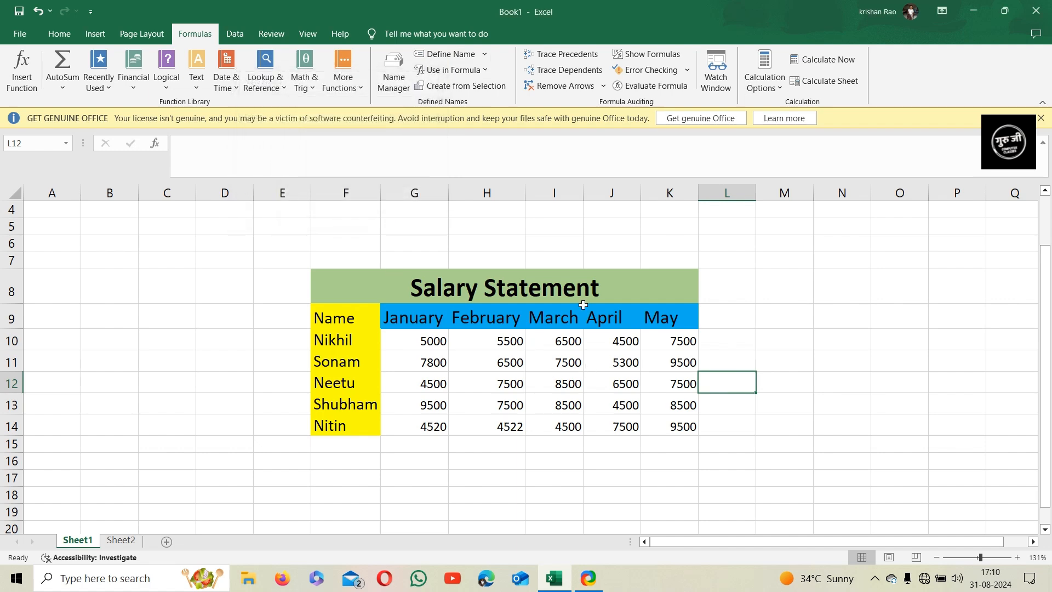
- Delete the third and first employees' named ranges in the Name Manager
{"action": "left_click", "coordinate": [398, 82]}
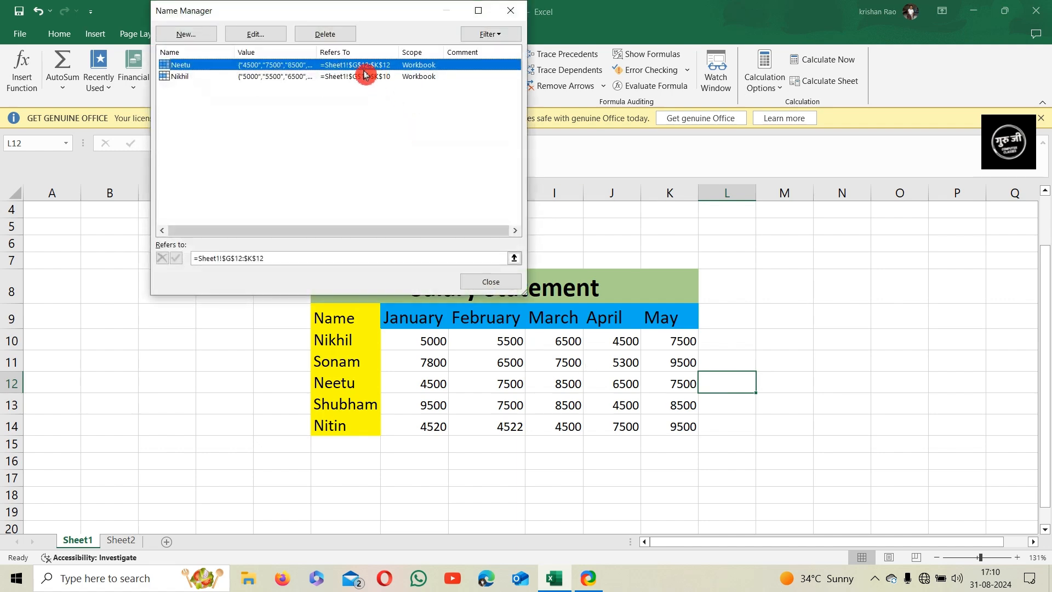
{"action": "left_click", "coordinate": [328, 35]}
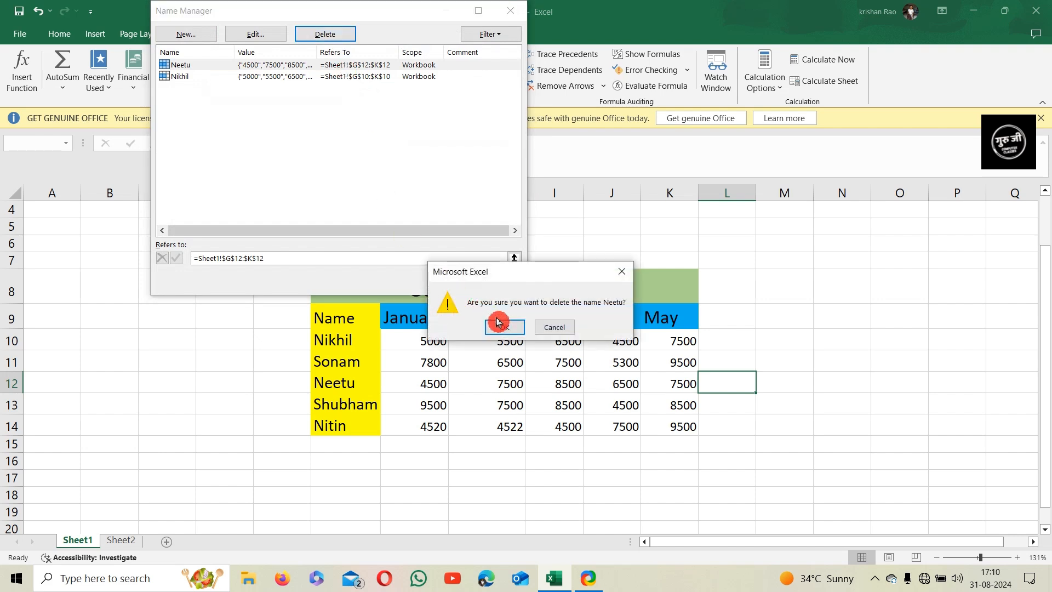
{"action": "left_click", "coordinate": [498, 323]}
{"action": "left_click", "coordinate": [305, 66]}
{"action": "left_click", "coordinate": [323, 35]}
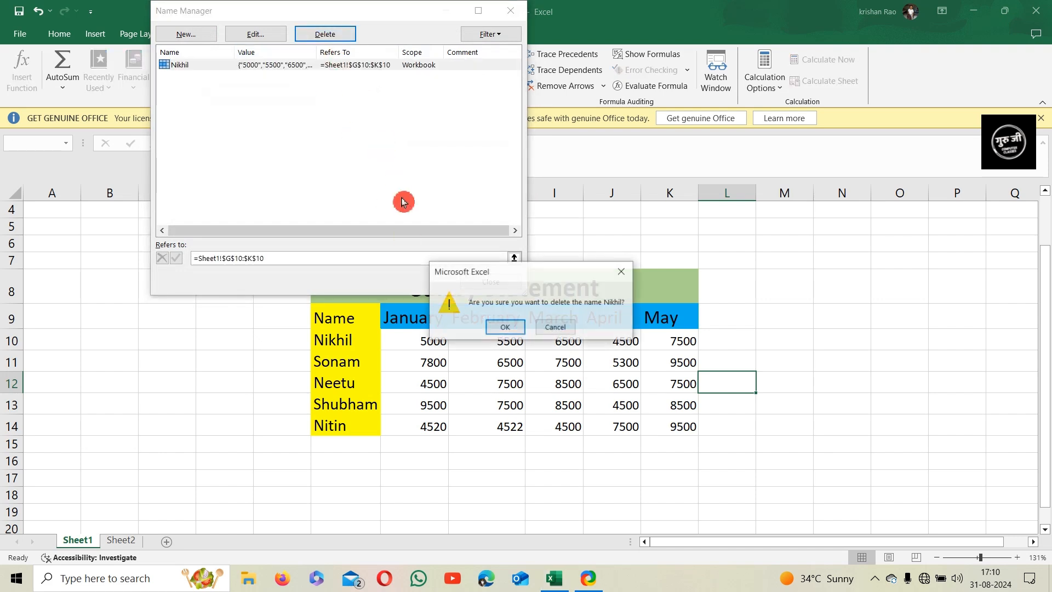
{"action": "left_click", "coordinate": [503, 327]}
{"action": "left_click", "coordinate": [490, 282]}
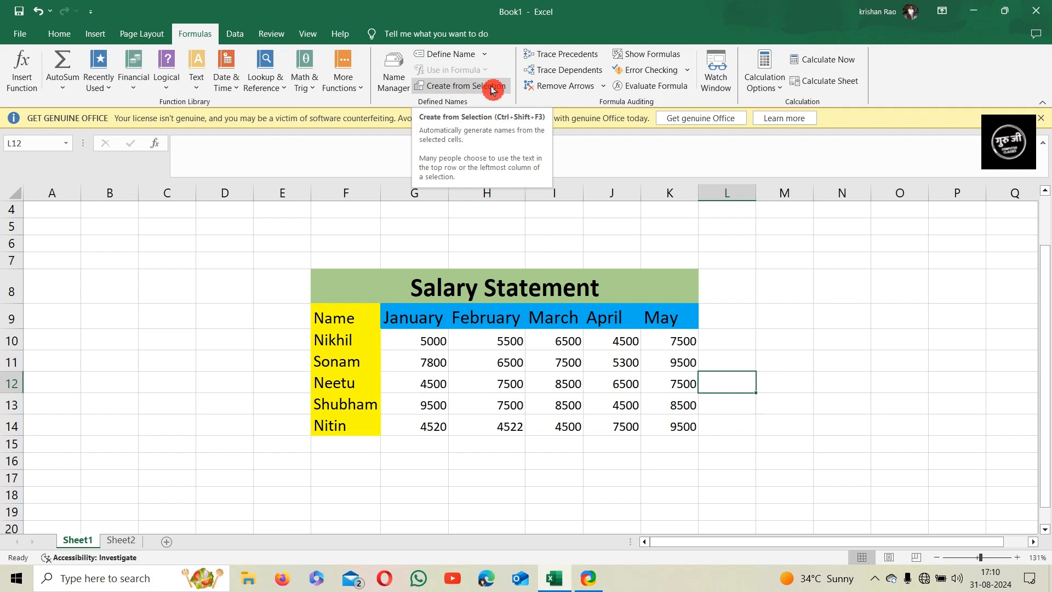
- Create named ranges from the selection F10:K14, using only the left column's employee names
{"action": "left_click_drag", "start_coordinate": [357, 344], "coordinate": [691, 434]}
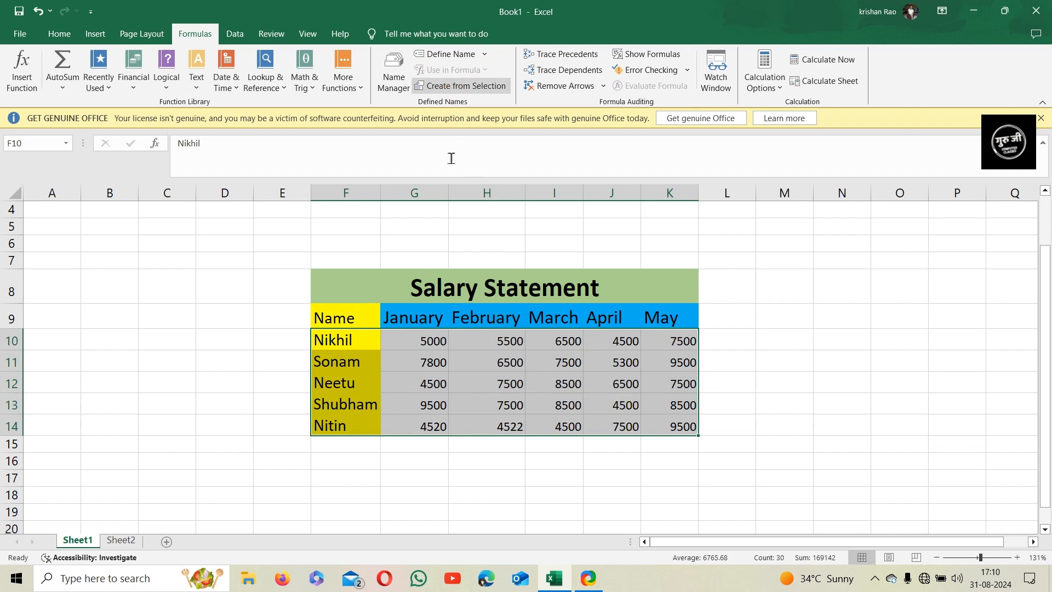
{"action": "left_click", "coordinate": [496, 94]}
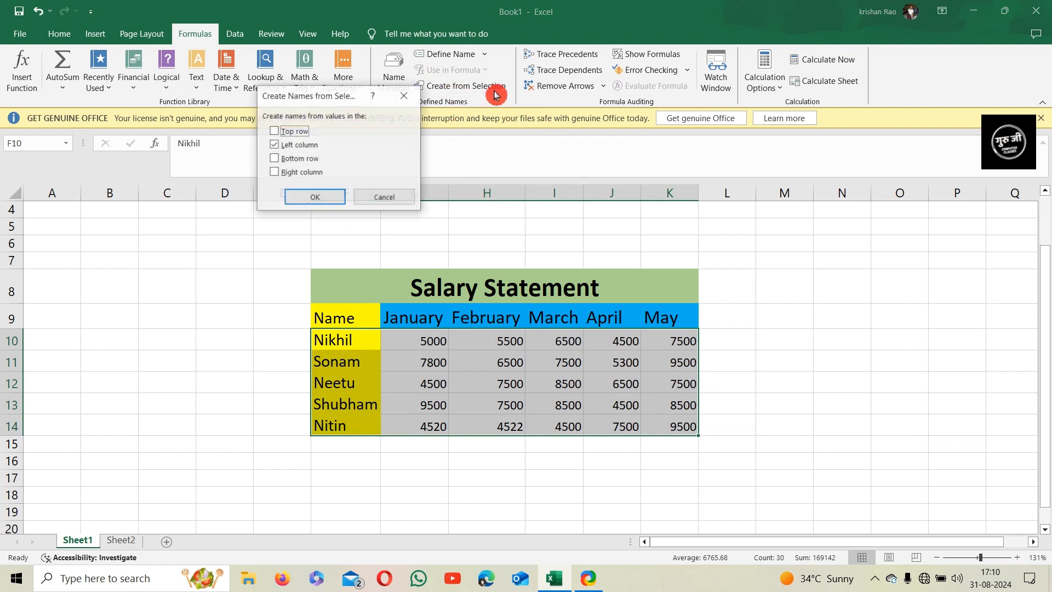
{"action": "left_click_drag", "start_coordinate": [316, 99], "coordinate": [322, 89]}
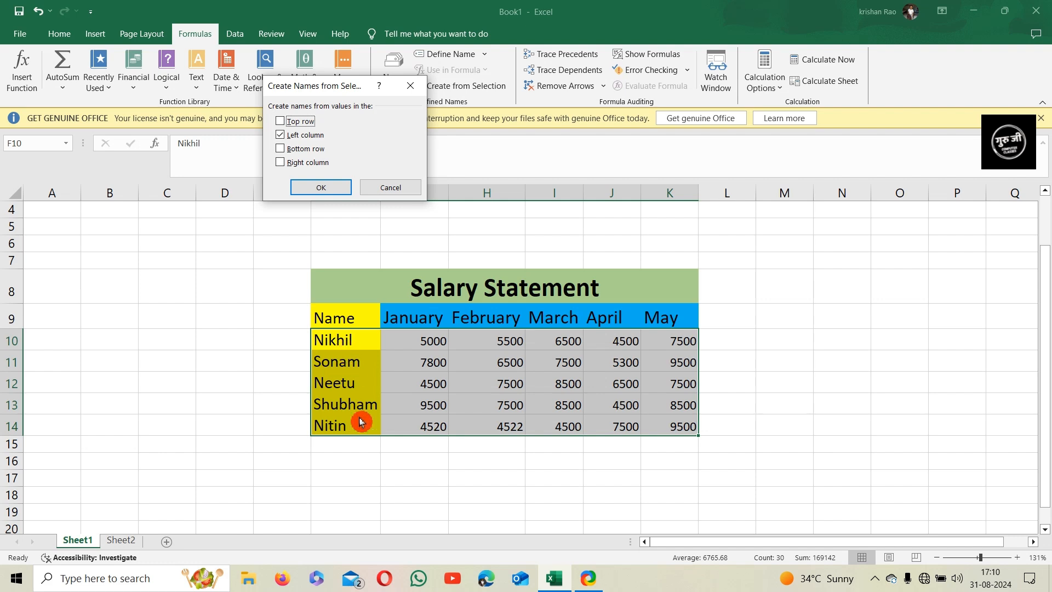
{"action": "left_click", "coordinate": [283, 121]}
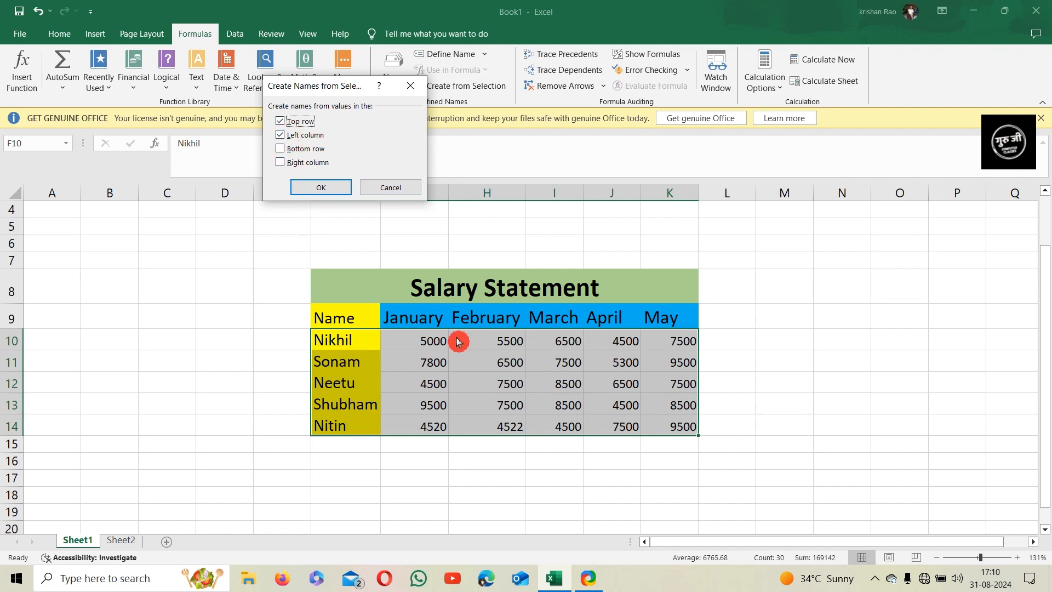
{"action": "left_click", "coordinate": [281, 122]}
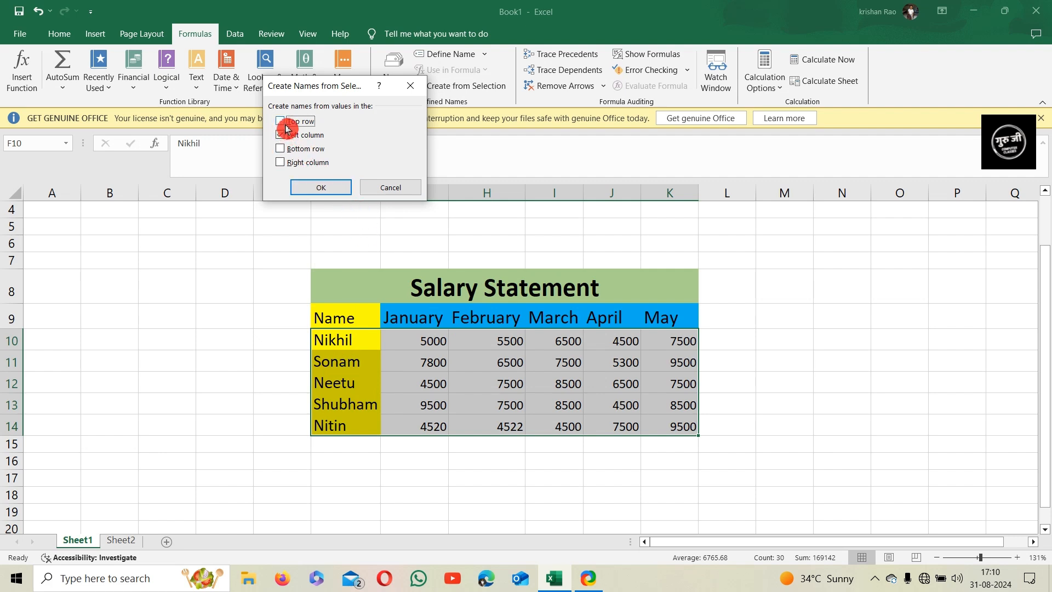
{"action": "left_click", "coordinate": [318, 191]}
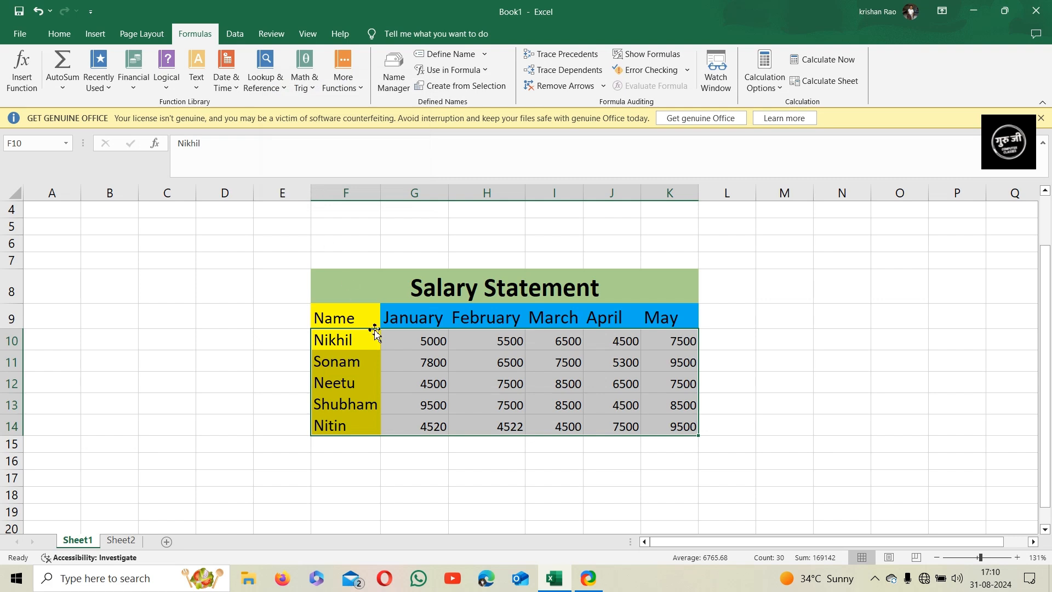
{"action": "left_click", "coordinate": [786, 401]}
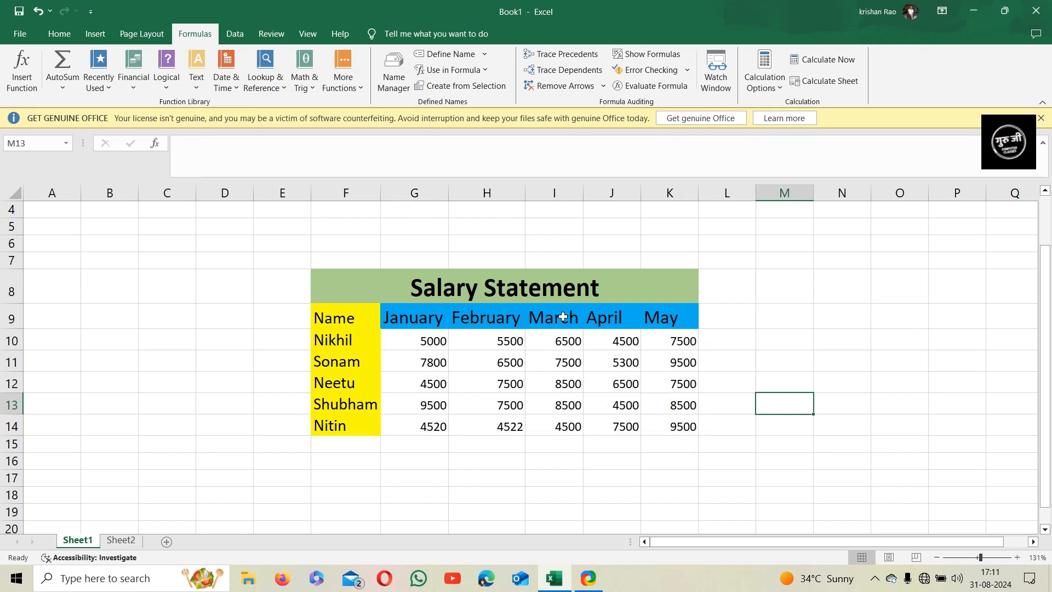
{"action": "left_click", "coordinate": [446, 54]}
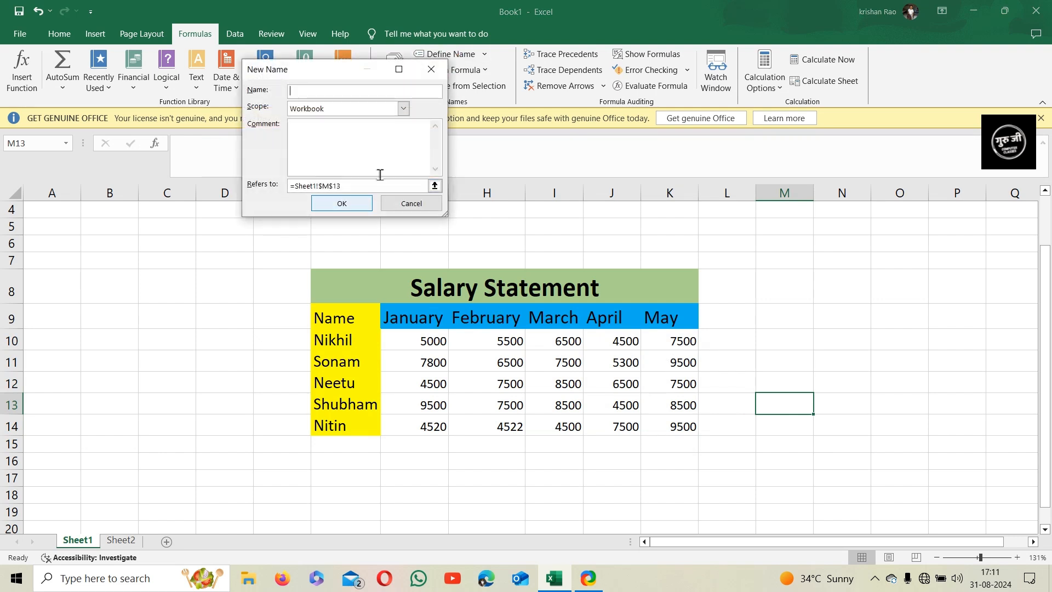
{"action": "left_click", "coordinate": [400, 204]}
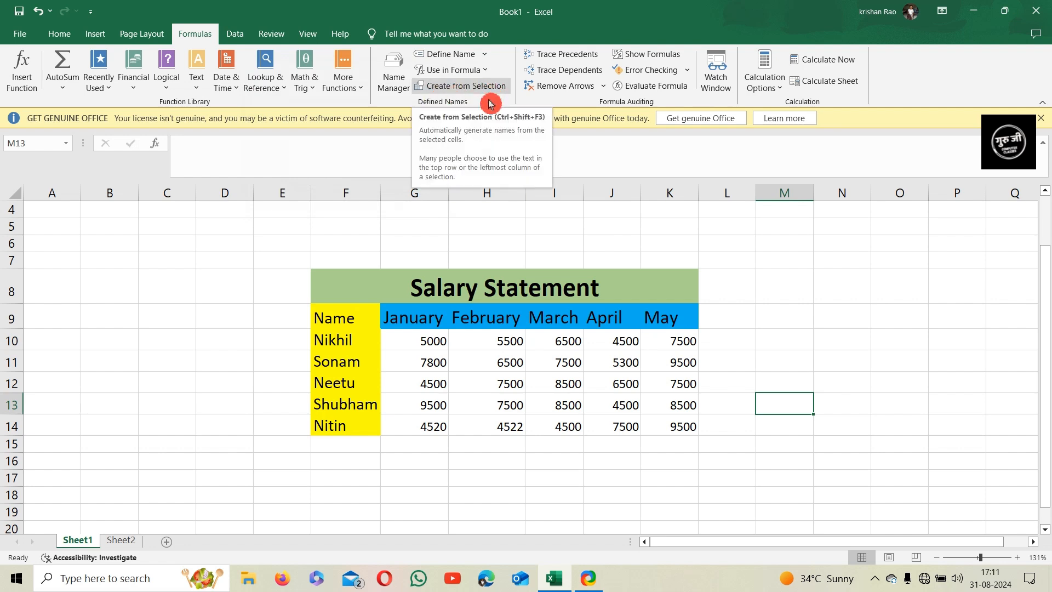
- Enter a SUM formula in L10 that uses the first employee's named range
{"action": "left_click", "coordinate": [712, 345]}
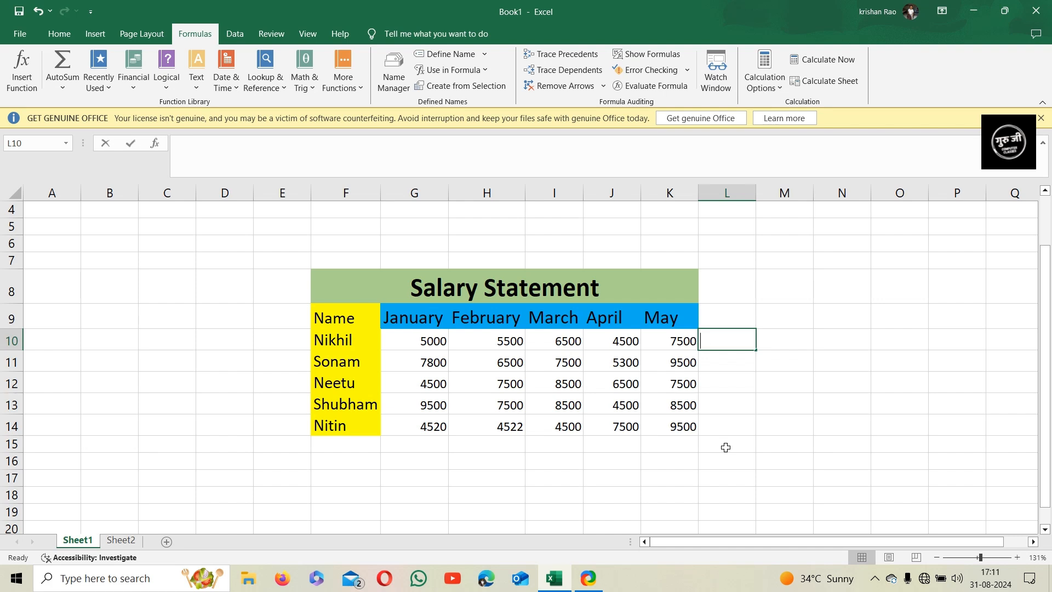
{"action": "type", "text": "=sum"}
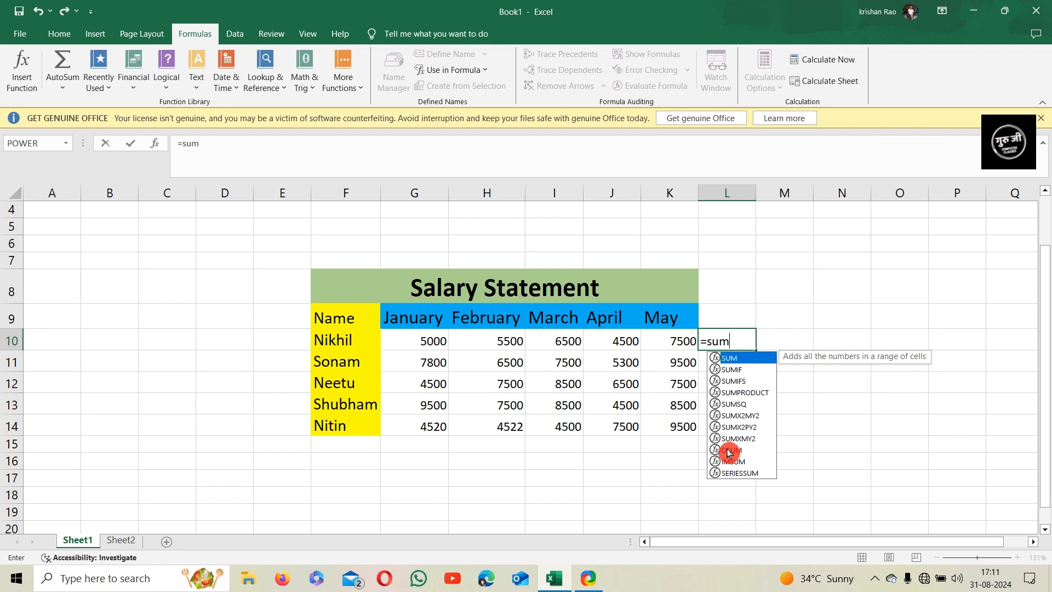
{"action": "type", "text": "("}
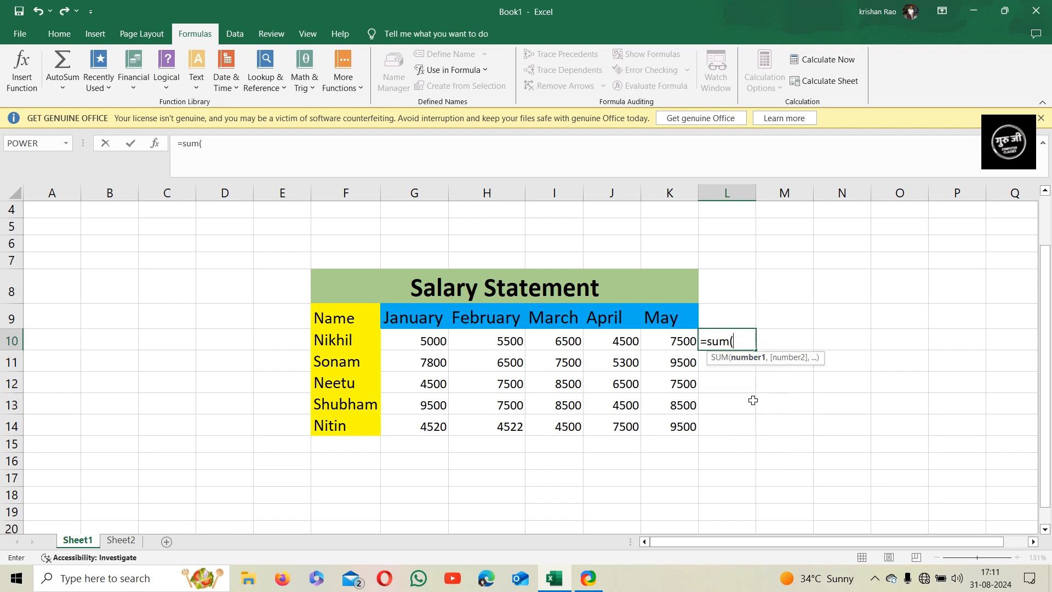
{"action": "type", "text": "nik"}
{"action": "key", "text": "BackSpace"}
{"action": "key", "text": "BackSpace"}
{"action": "key", "text": "BackSpace"}
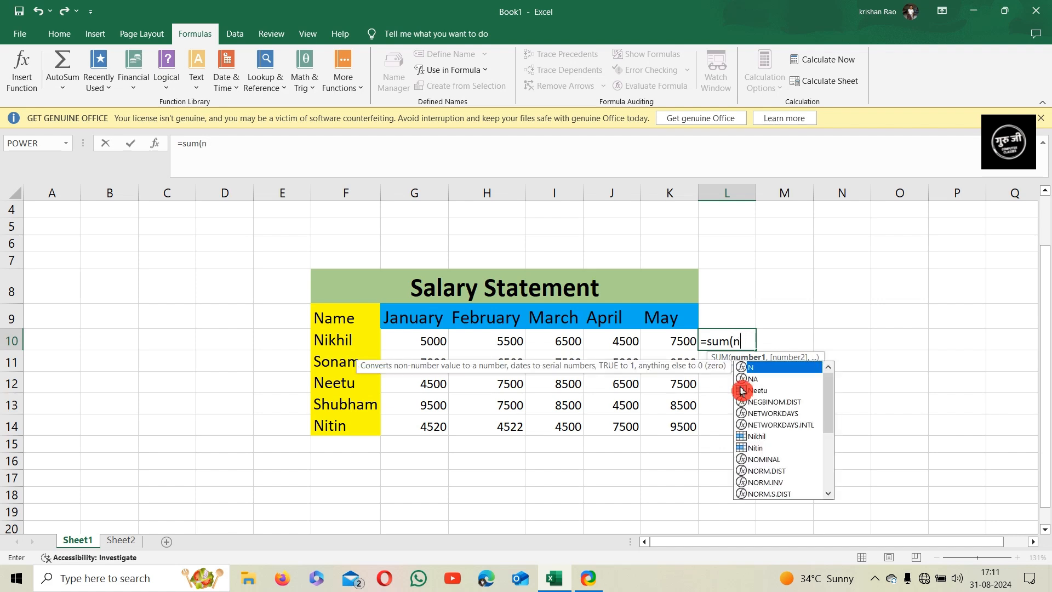
{"action": "left_click", "coordinate": [458, 71]}
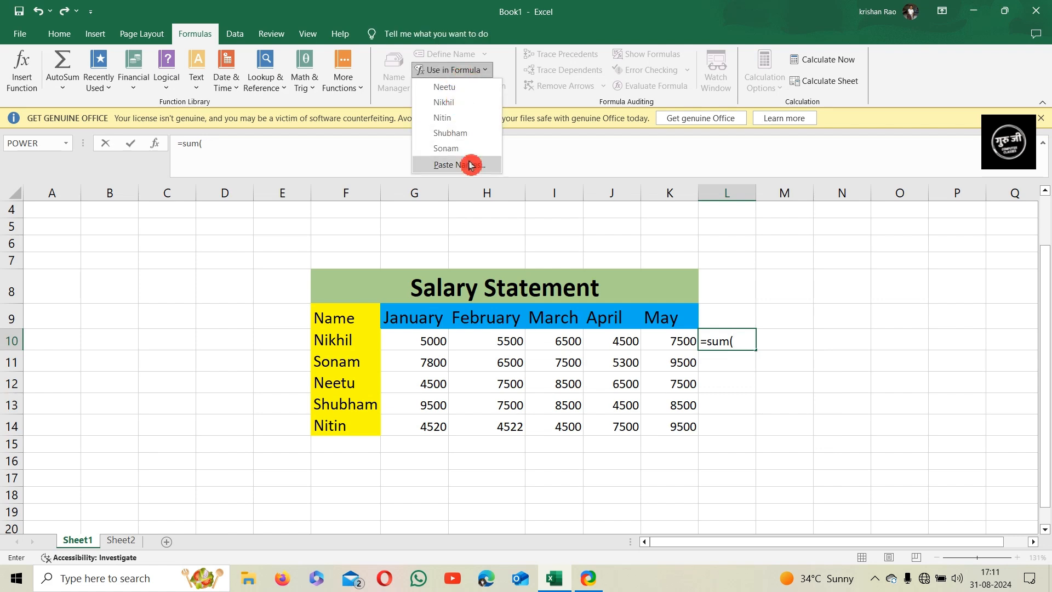
{"action": "left_click", "coordinate": [472, 103]}
{"action": "key", "text": "Return"}
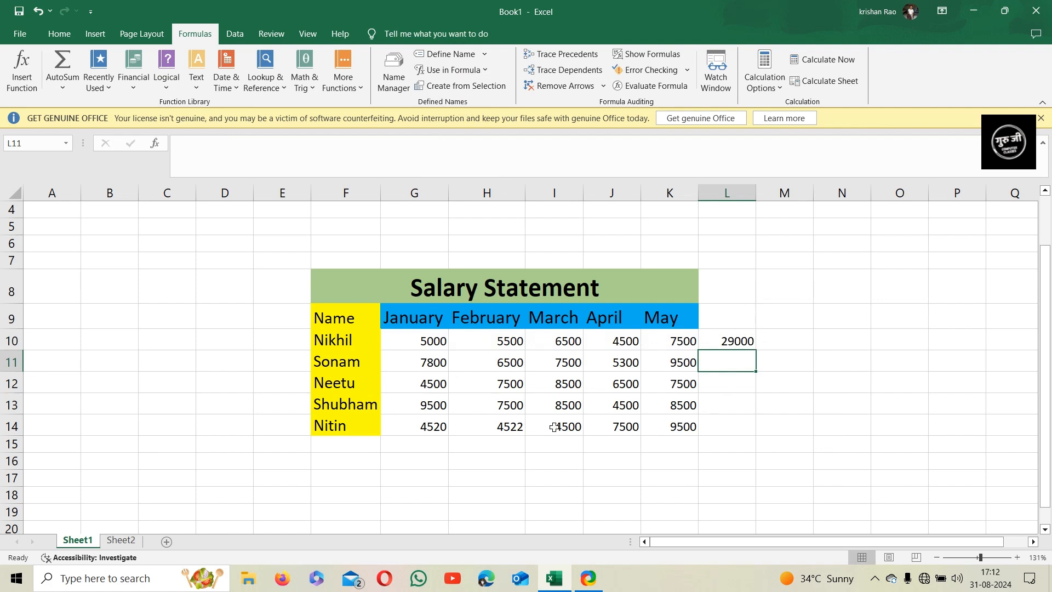
- Enter an AVERAGE formula in L13 that uses the fourth employee's named range
{"action": "left_click", "coordinate": [713, 402]}
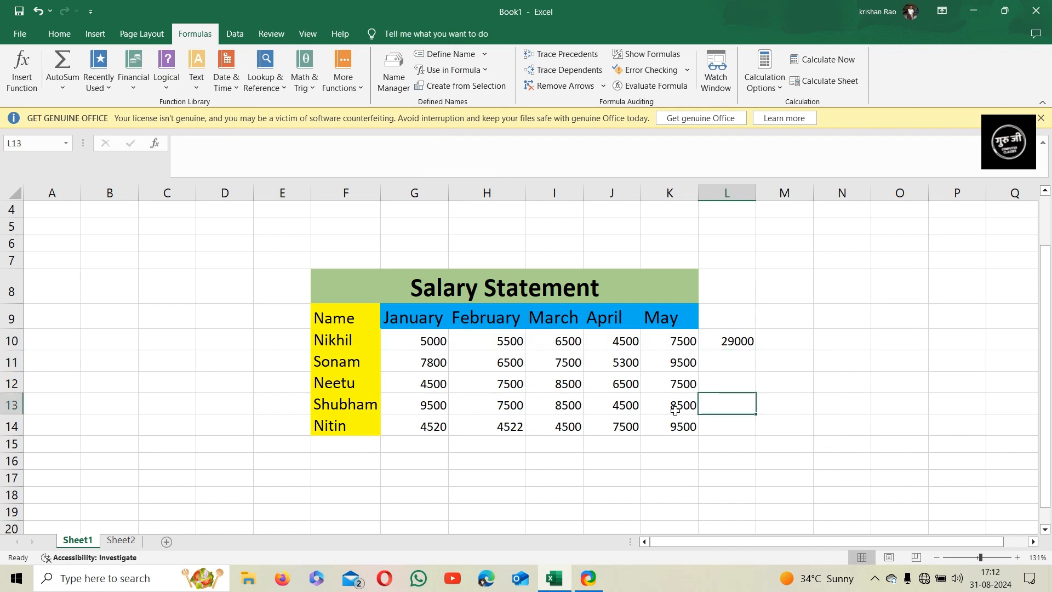
{"action": "left_click", "coordinate": [487, 77]}
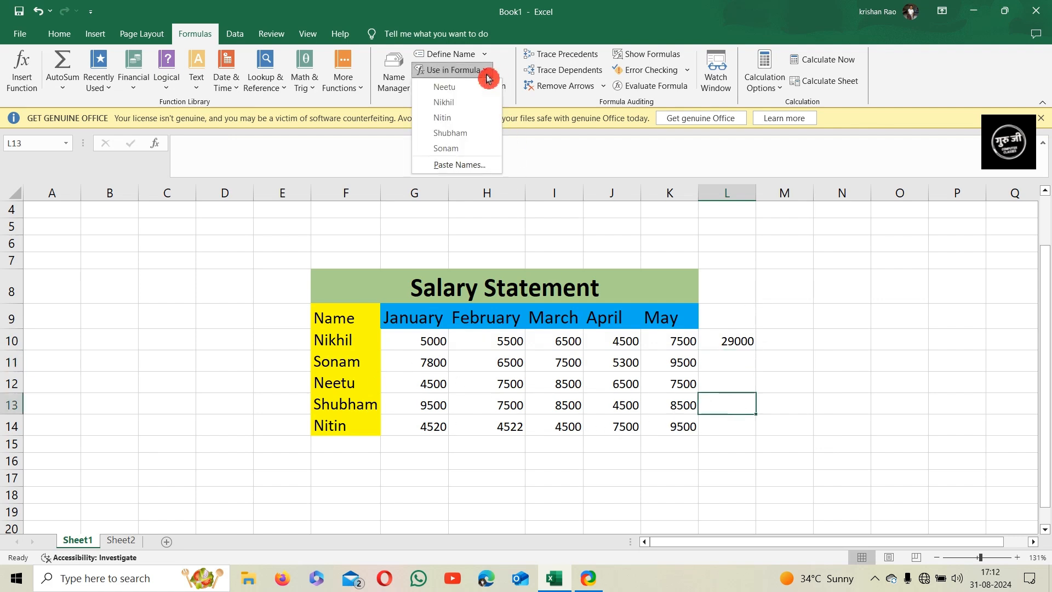
{"action": "left_click", "coordinate": [471, 135]}
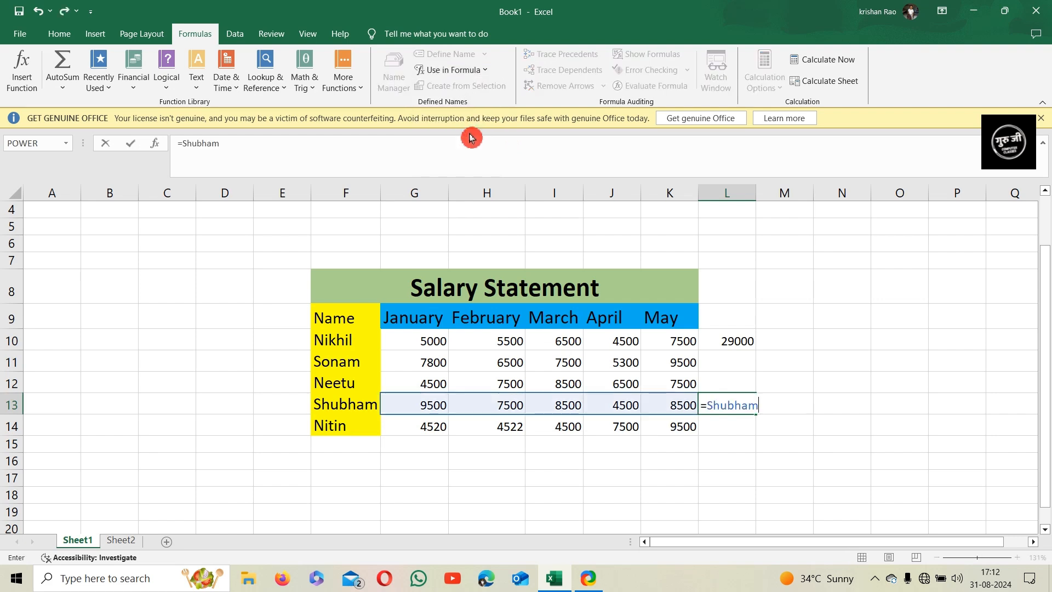
{"action": "left_click", "coordinate": [708, 409]}
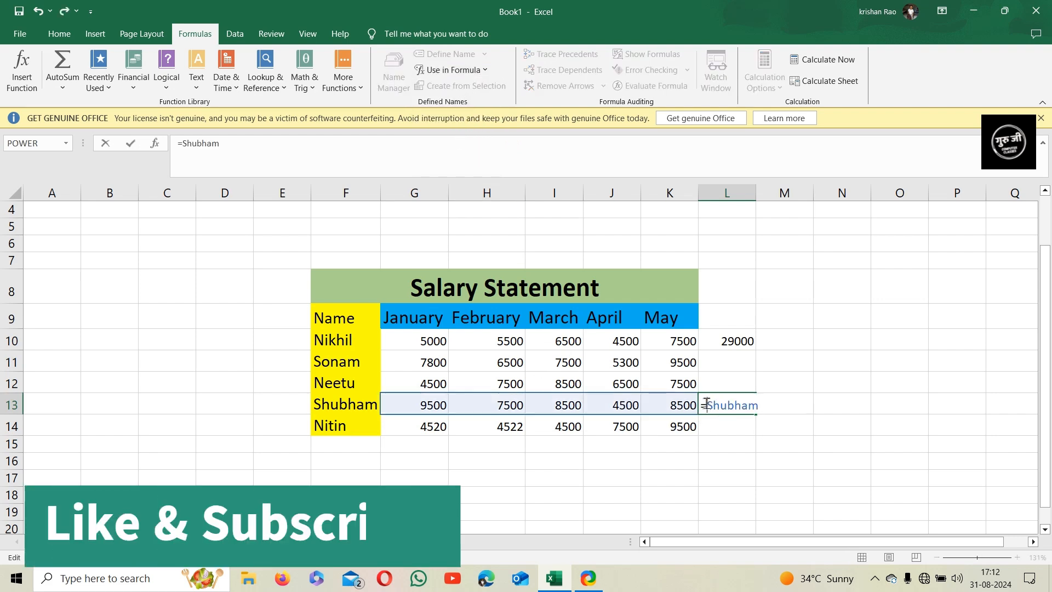
{"action": "type", "text": "ave"}
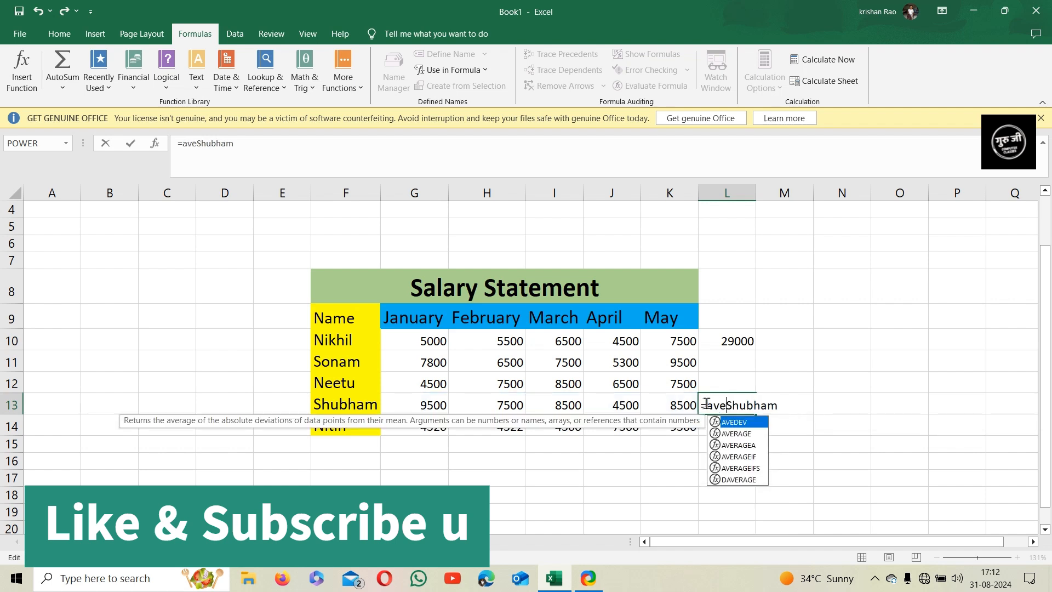
{"action": "double_click", "coordinate": [717, 434]}
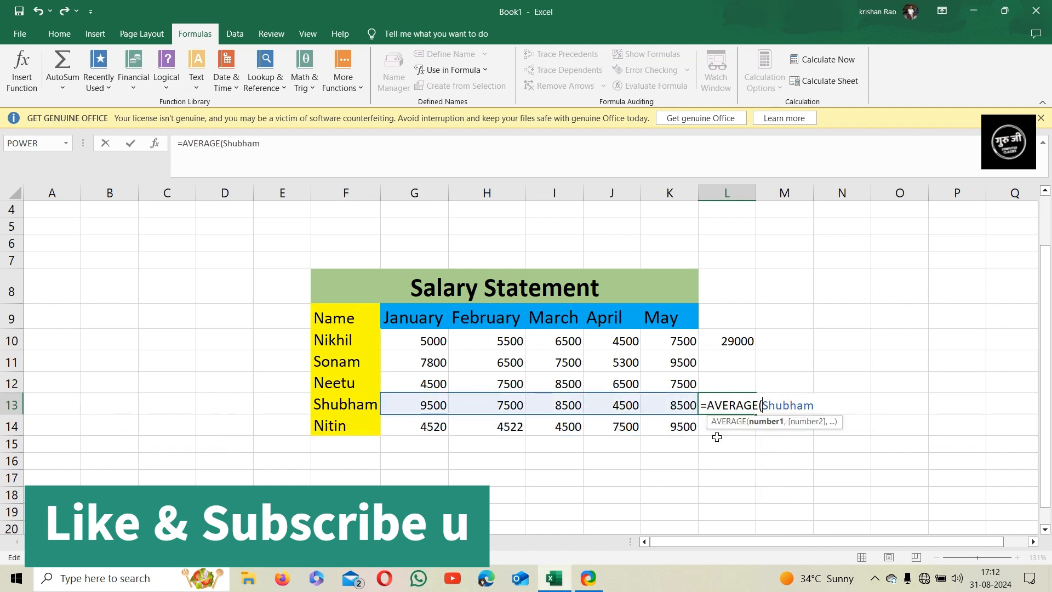
{"action": "key", "text": "Return"}
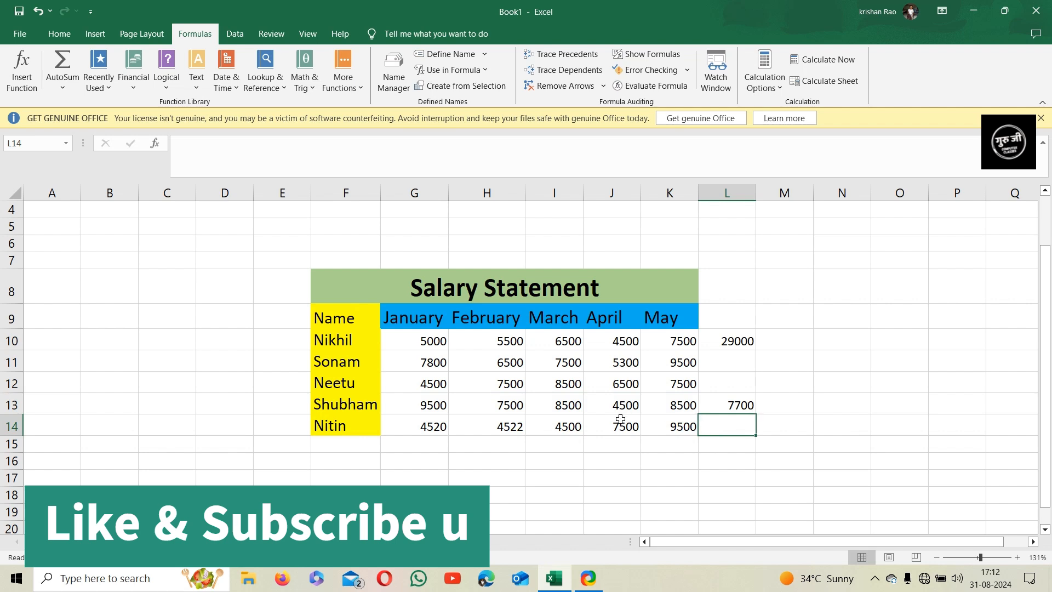
{"action": "left_click", "coordinate": [726, 405]}
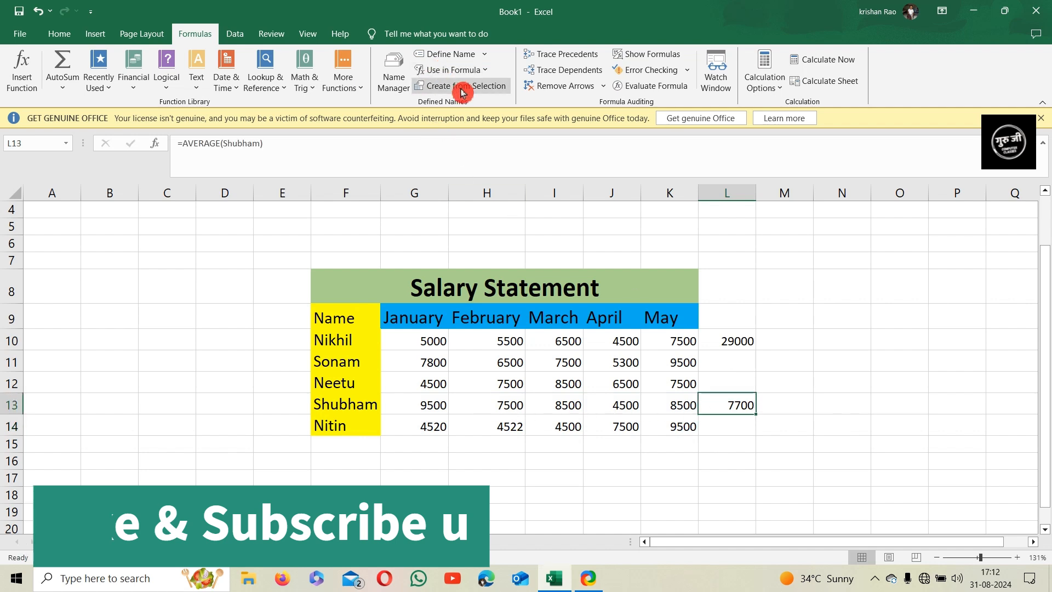
{"action": "left_click", "coordinate": [452, 70]}
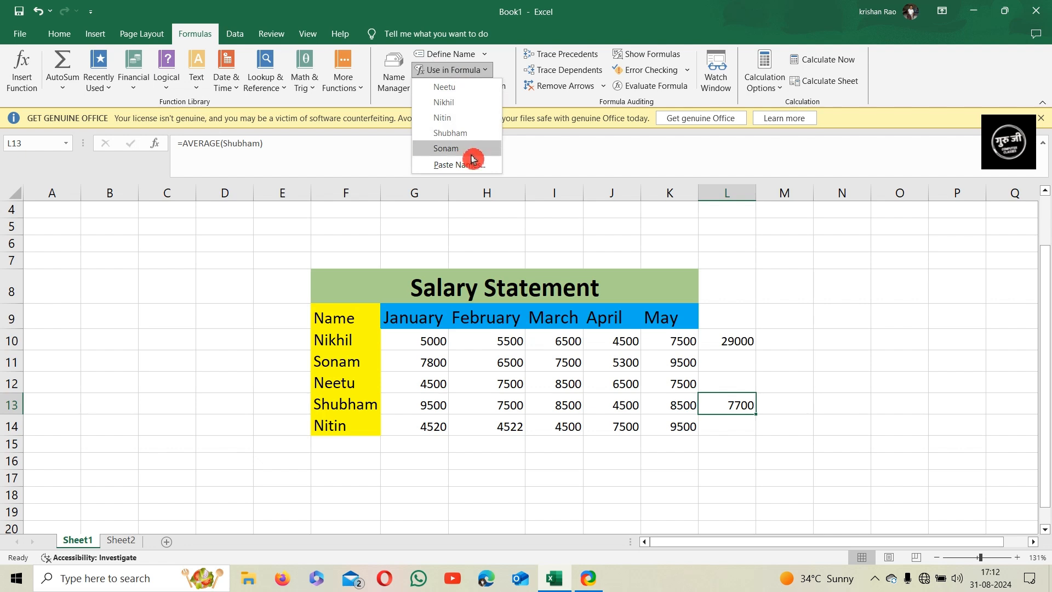
{"action": "left_click", "coordinate": [467, 73]}
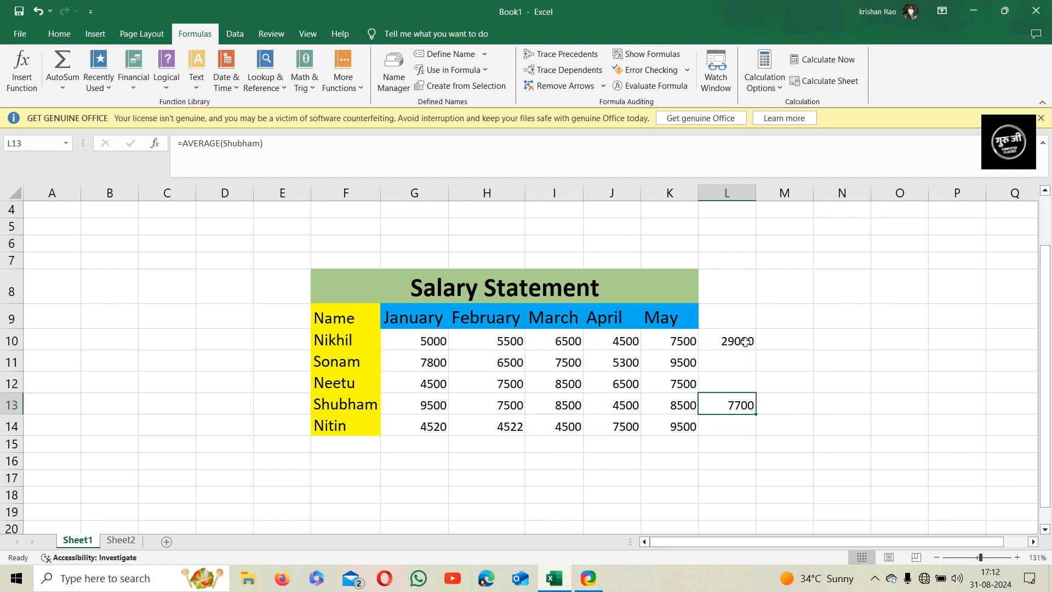
- Edit the second employee's named range in the Name Manager so it refers to Sheet1 G11:K13
{"action": "left_click", "coordinate": [399, 83]}
{"action": "left_click_drag", "start_coordinate": [390, 17], "coordinate": [405, 35]}
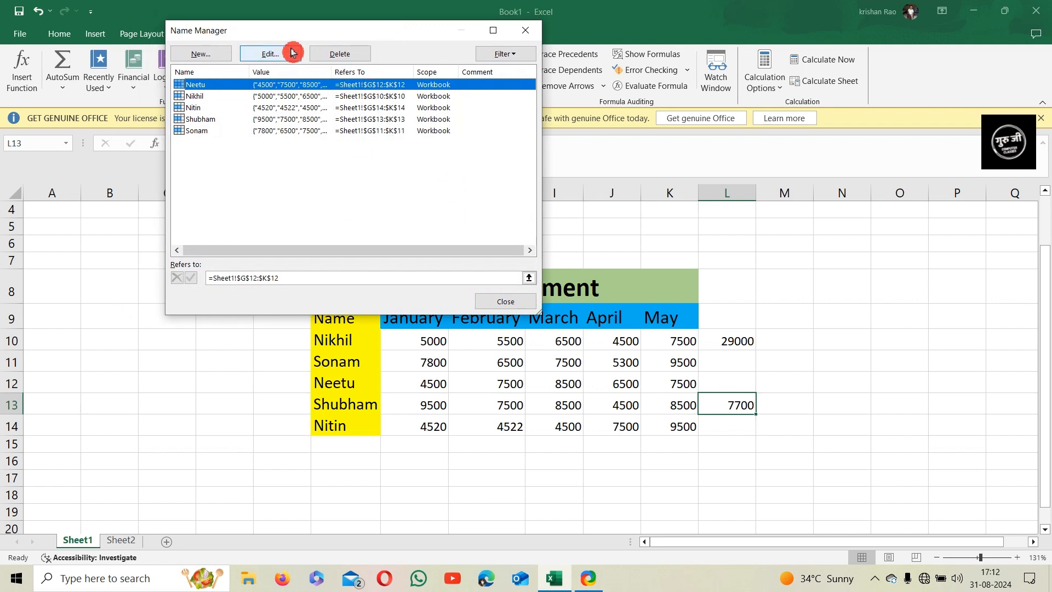
{"action": "left_click", "coordinate": [253, 131]}
{"action": "left_click", "coordinate": [284, 53]}
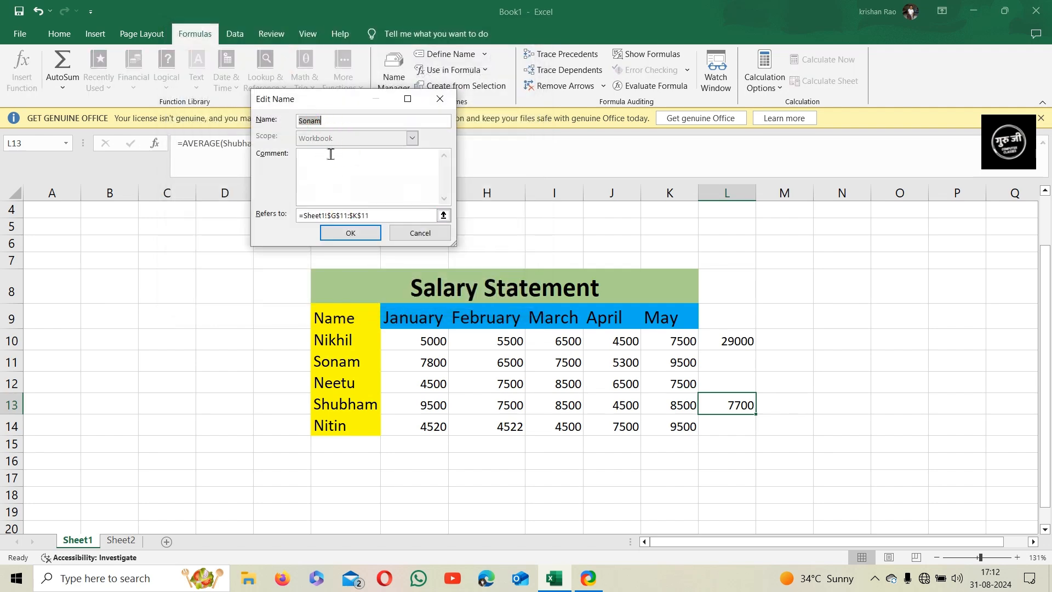
{"action": "left_click", "coordinate": [381, 218]}
{"action": "left_click_drag", "start_coordinate": [423, 363], "coordinate": [649, 411]}
{"action": "left_click", "coordinate": [350, 233]}
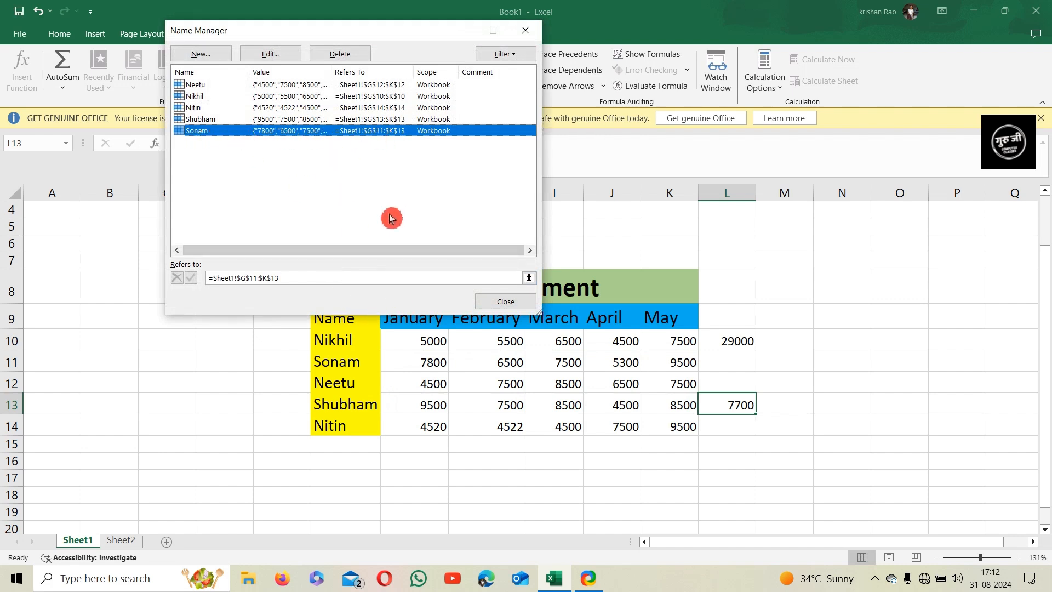
- Define a new workbook-scoped name using another person's first name, referring to Sheet1 G10:K14
{"action": "left_click", "coordinate": [213, 55]}
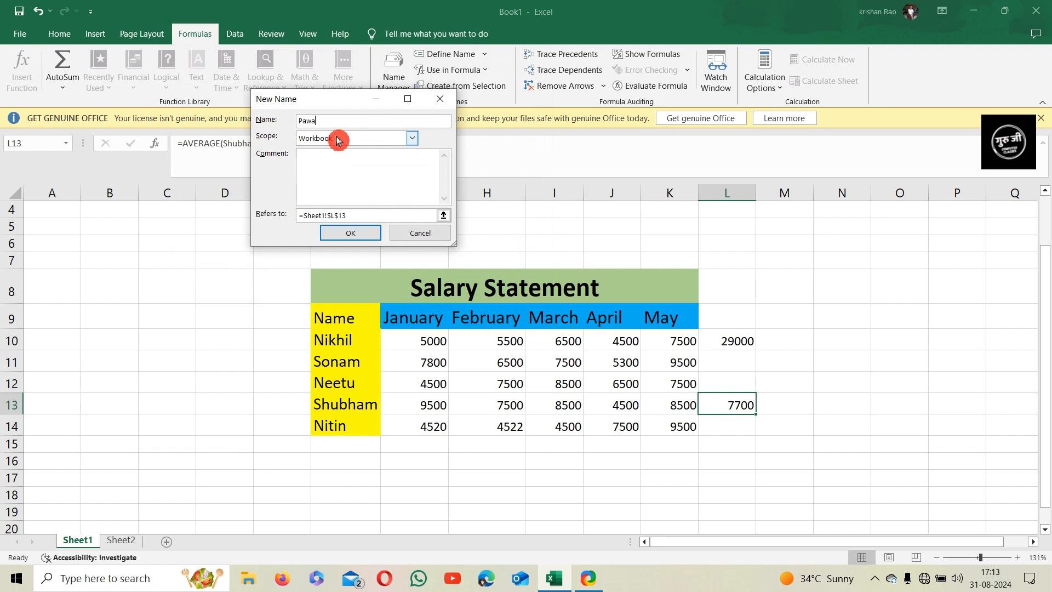
{"action": "left_click", "coordinate": [364, 216]}
{"action": "left_click_drag", "start_coordinate": [417, 335], "coordinate": [674, 420]}
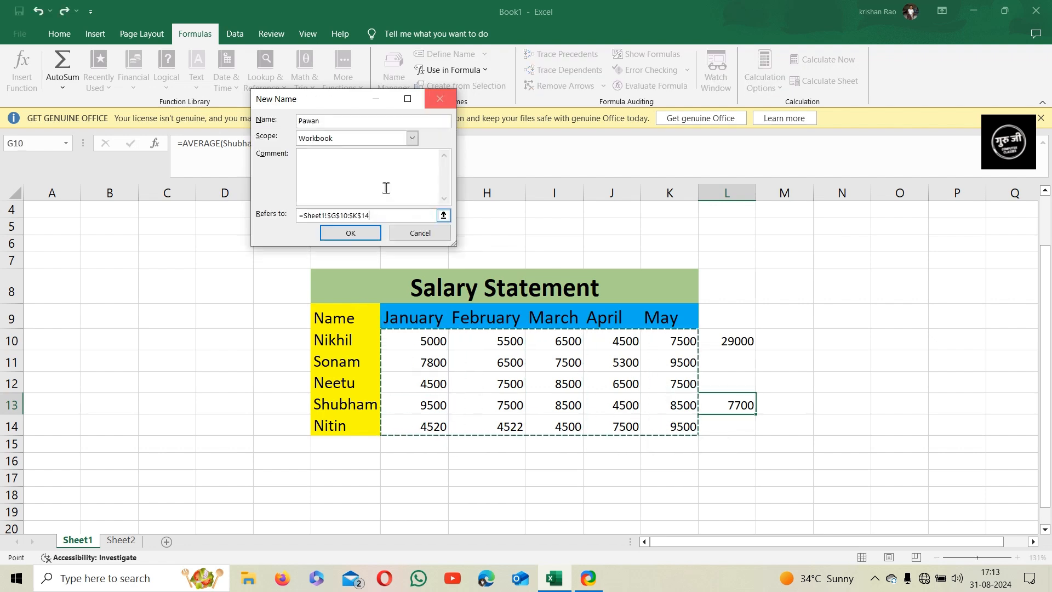
{"action": "left_click", "coordinate": [364, 233]}
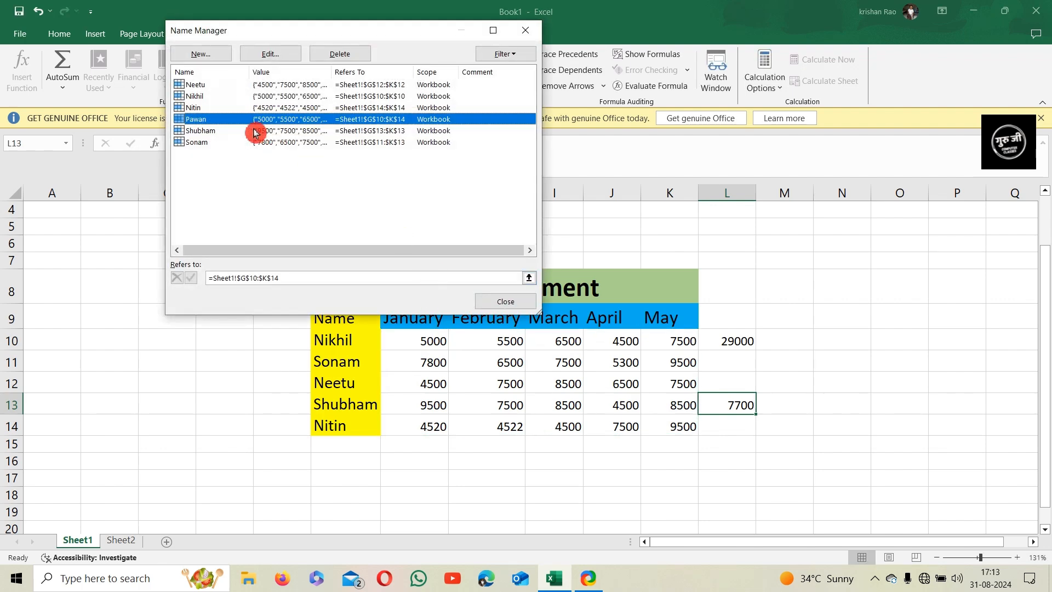
- Examine the filter options and the individual defined names in the Name Manager, and close it
{"action": "left_click", "coordinate": [276, 189]}
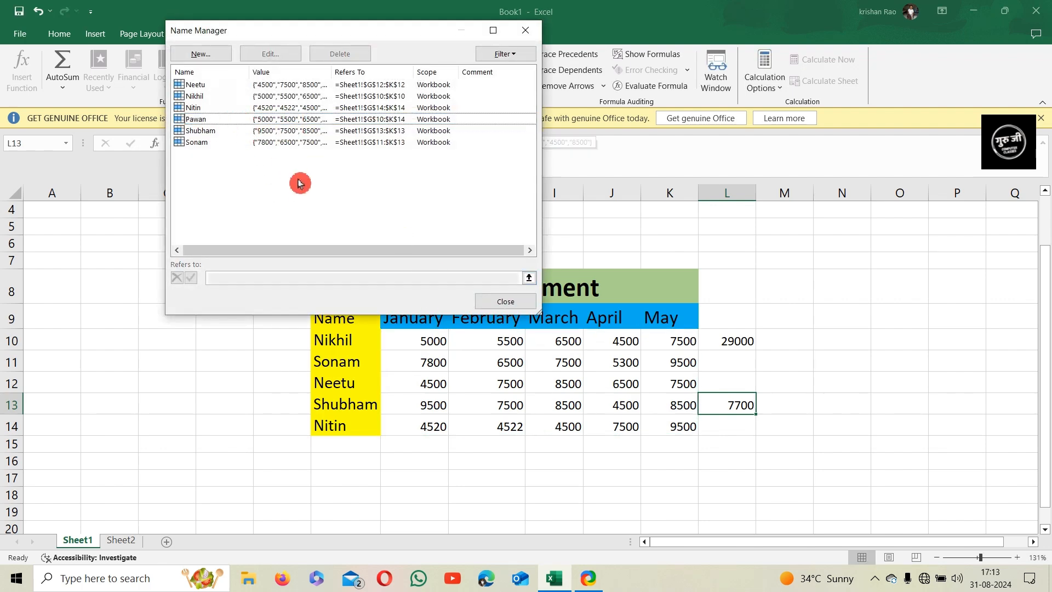
{"action": "left_click", "coordinate": [508, 54]}
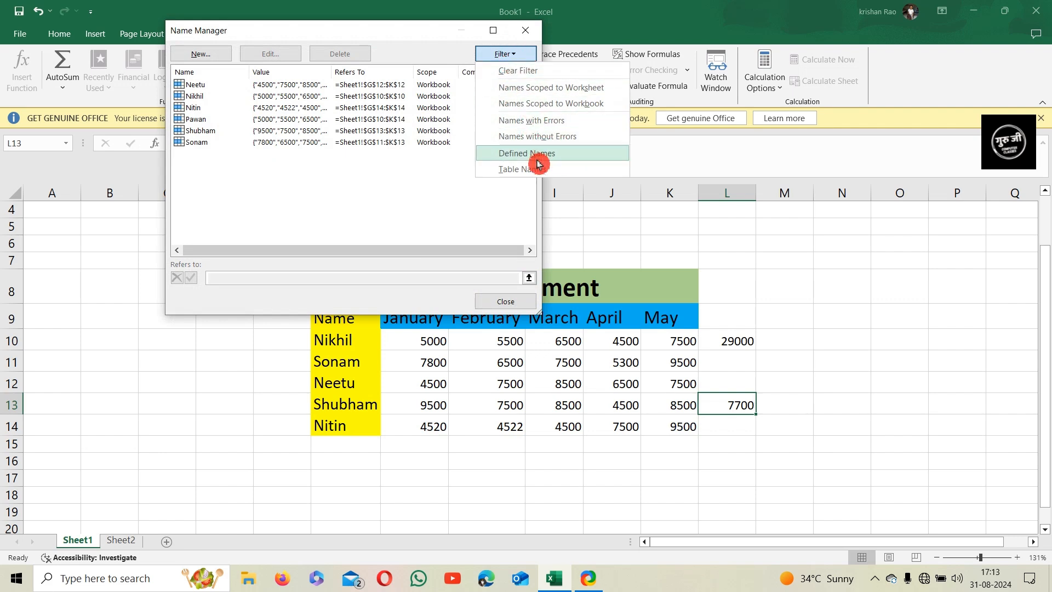
{"action": "left_click", "coordinate": [515, 55]}
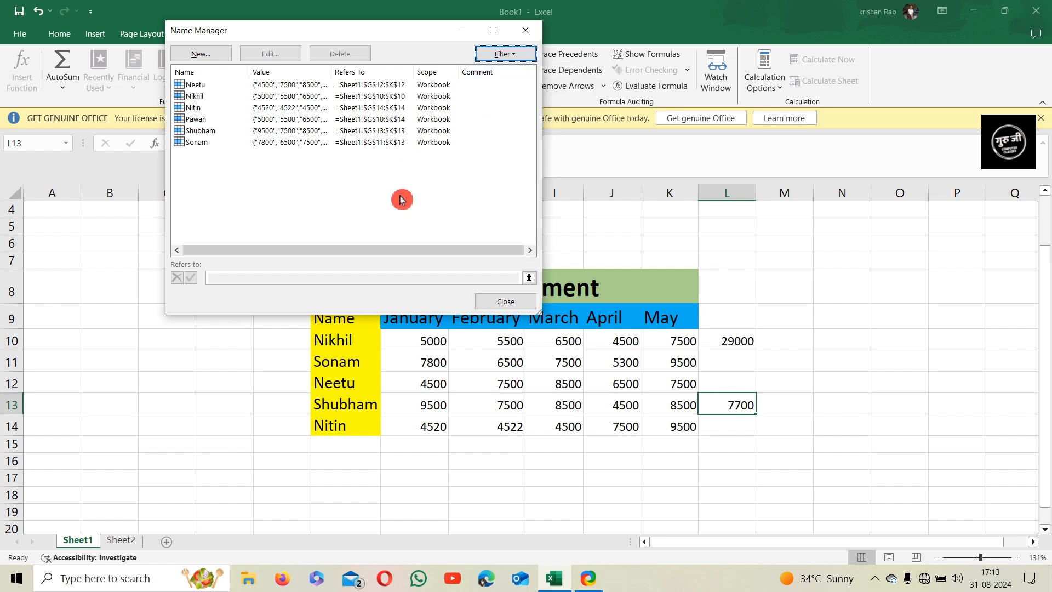
{"action": "left_click", "coordinate": [336, 186]}
{"action": "left_click", "coordinate": [290, 97]}
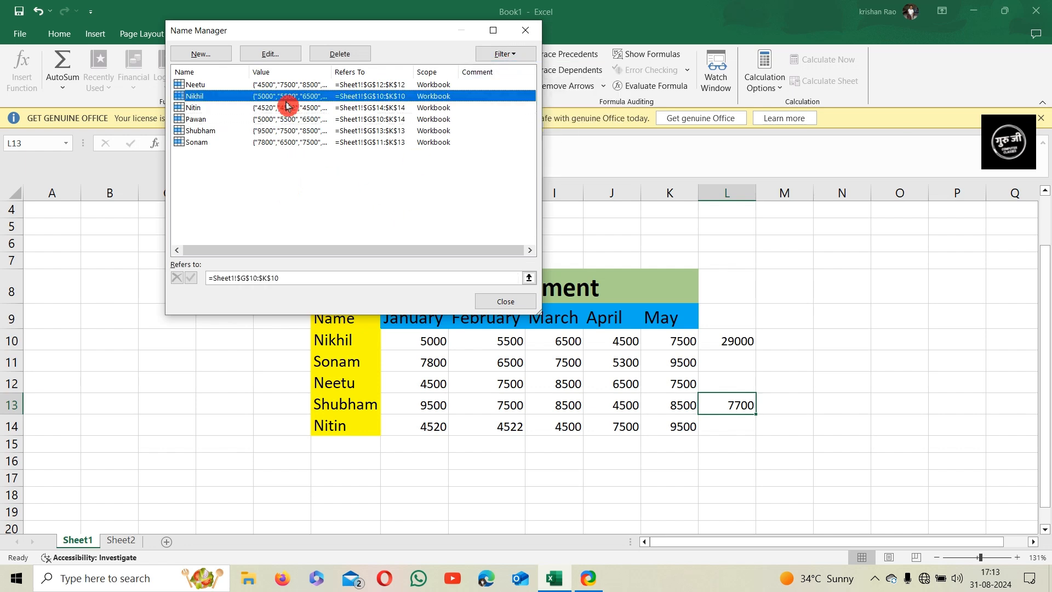
{"action": "left_click", "coordinate": [280, 120]}
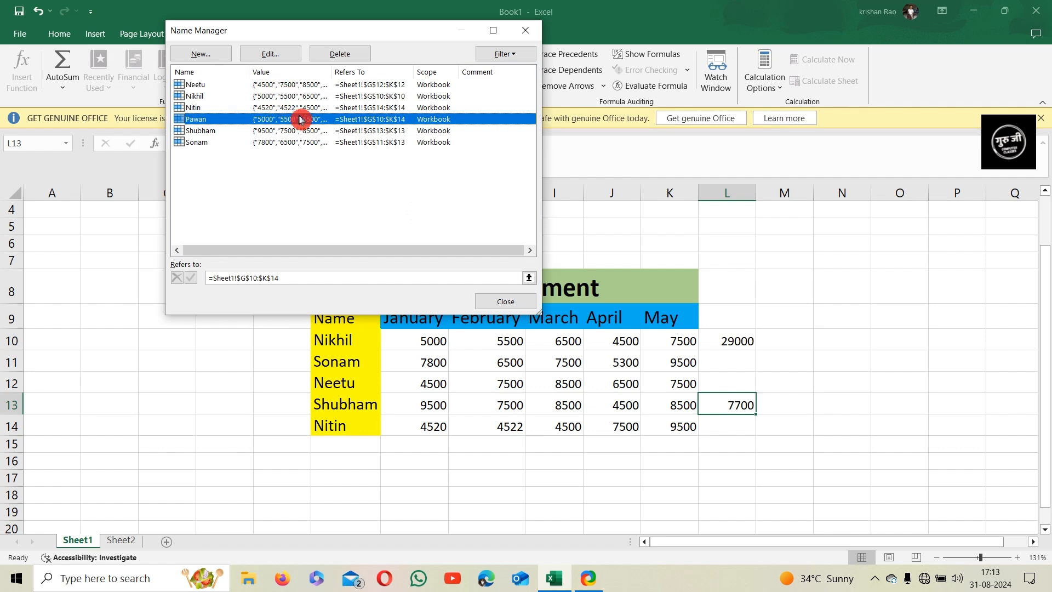
{"action": "left_click", "coordinate": [285, 130]}
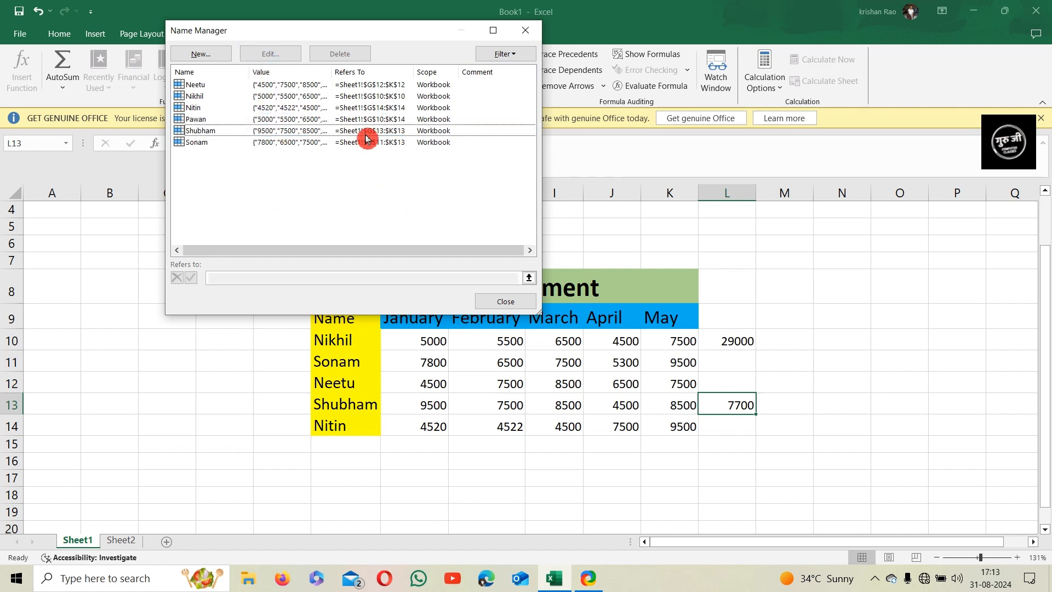
{"action": "left_click", "coordinate": [524, 30]}
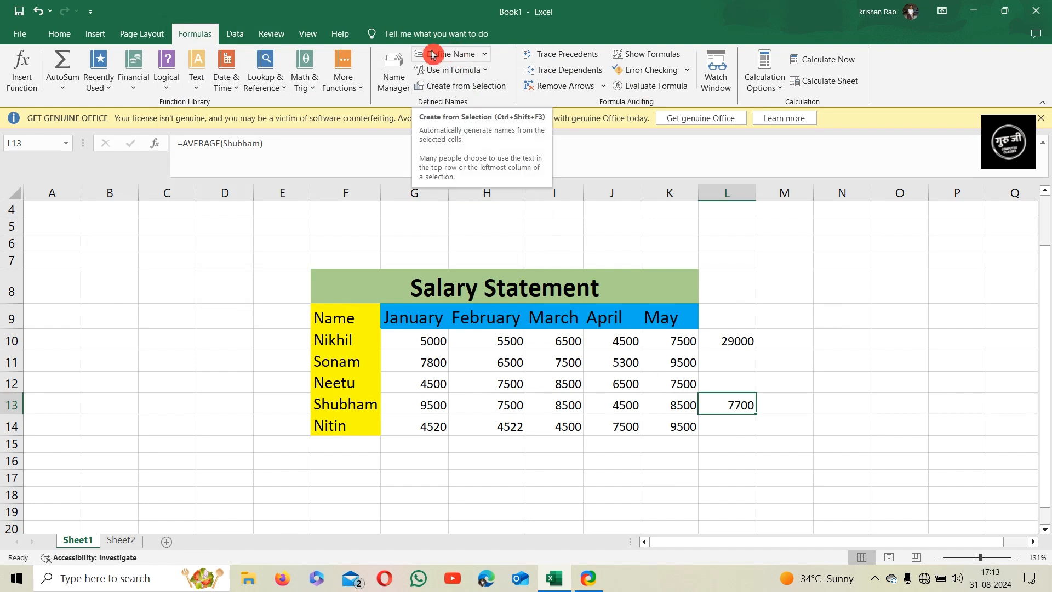
- Delete all the defined names from the workbook in the Name Manager and close it
{"action": "left_click", "coordinate": [407, 91]}
{"action": "left_click_drag", "start_coordinate": [392, 164], "coordinate": [390, 88]}
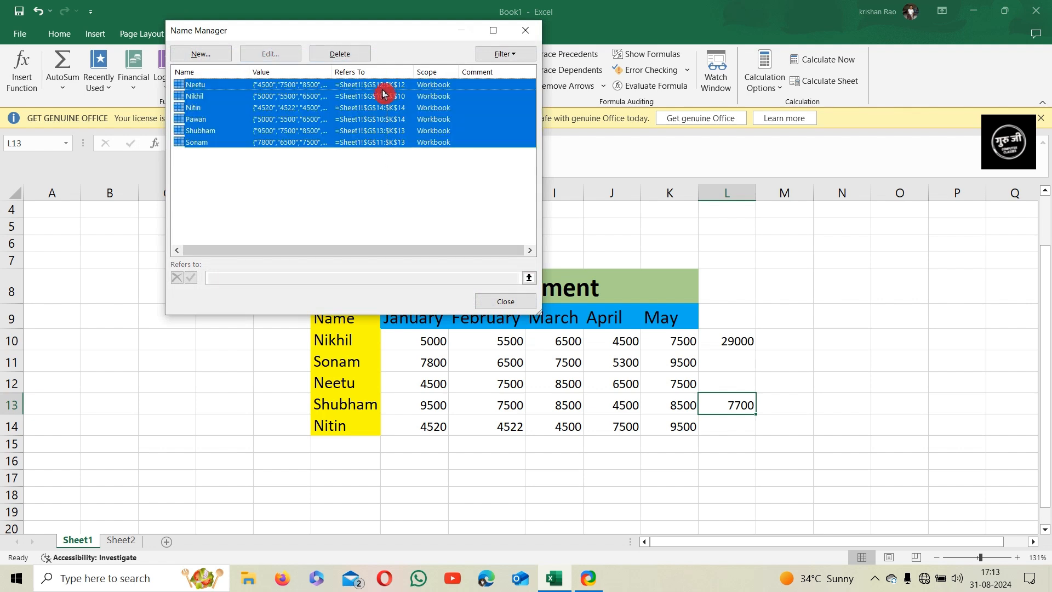
{"action": "left_click", "coordinate": [344, 54]}
{"action": "left_click", "coordinate": [518, 322]}
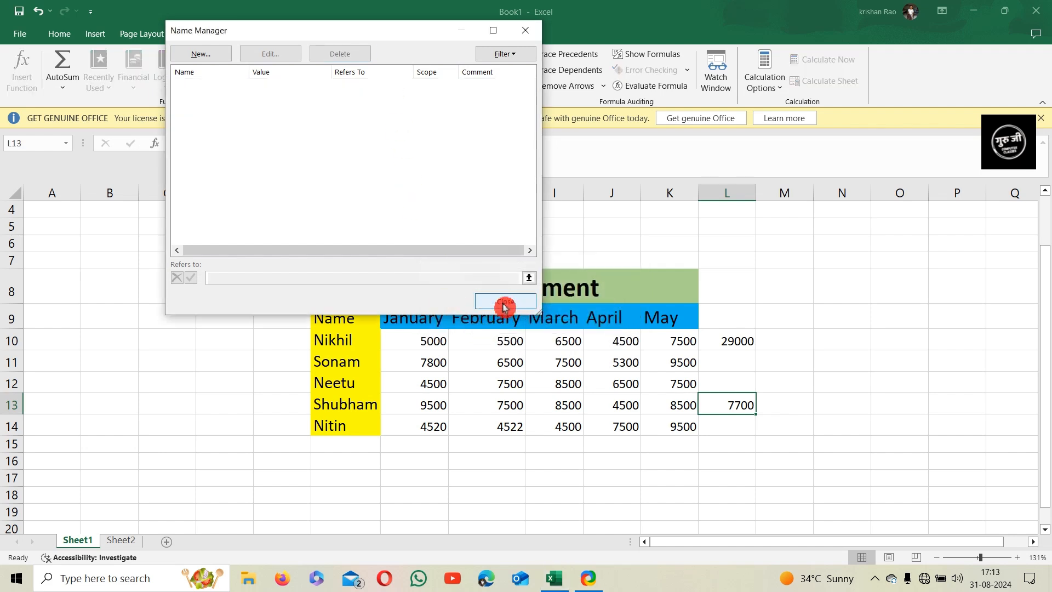
{"action": "left_click", "coordinate": [504, 304]}
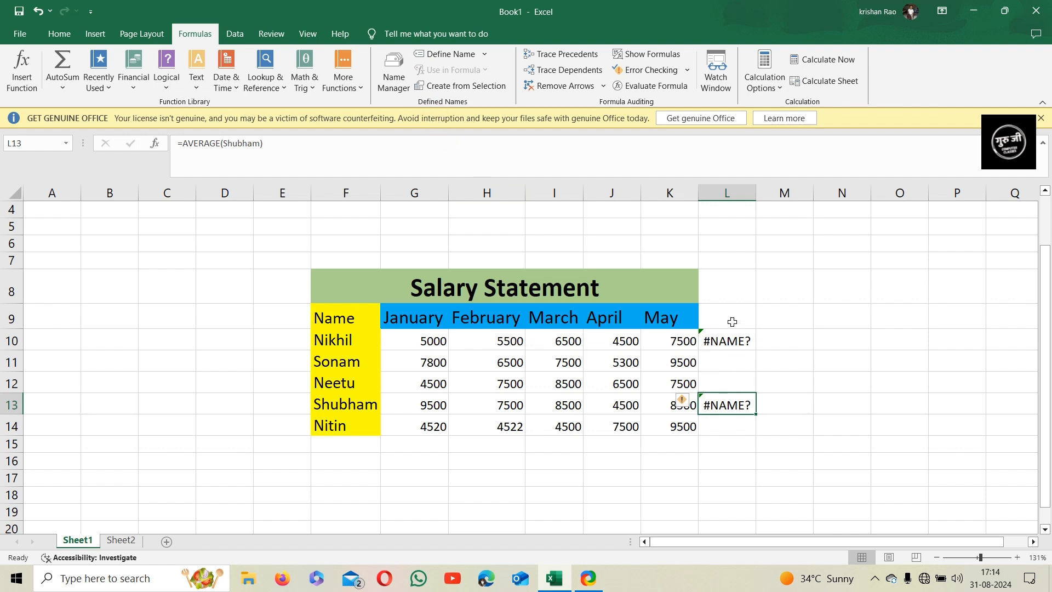
- Clear the SUM formula in L10 and the AVERAGE formula in L13
{"action": "left_click", "coordinate": [721, 342]}
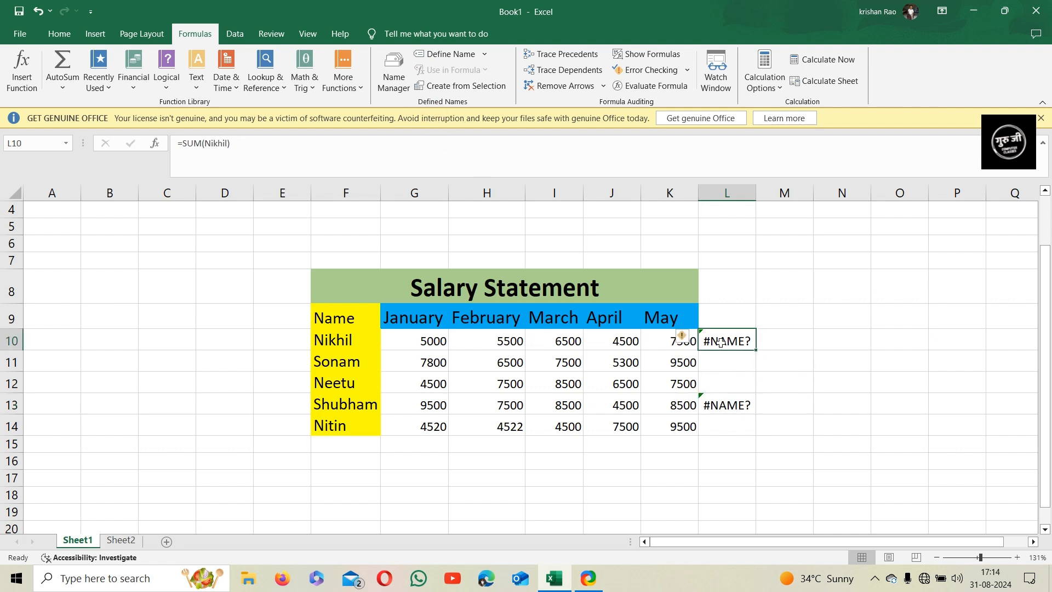
{"action": "key", "text": "Delete"}
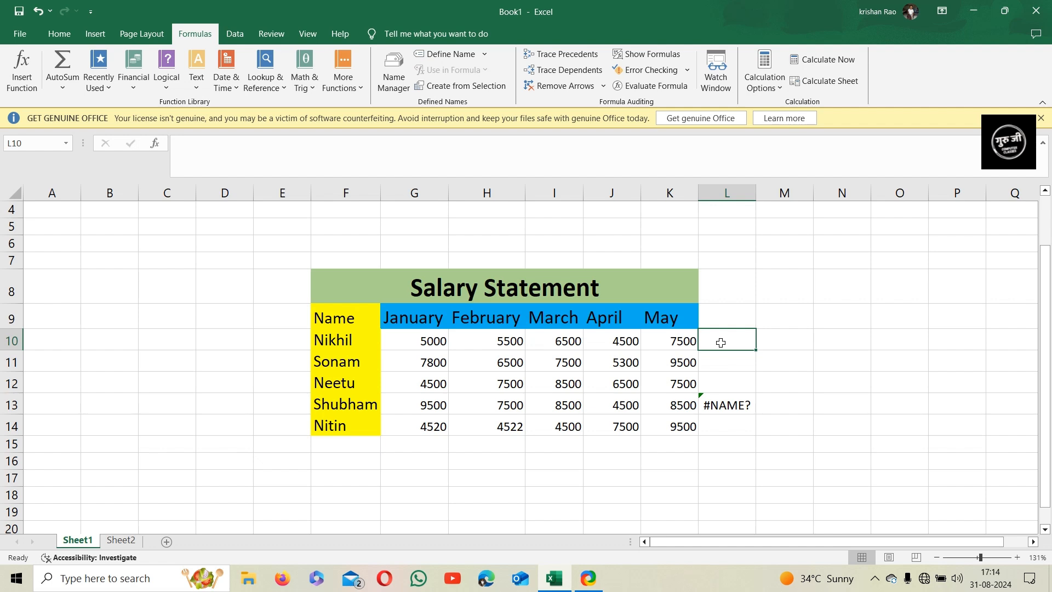
{"action": "left_click", "coordinate": [726, 405]}
{"action": "key", "text": "Delete"}
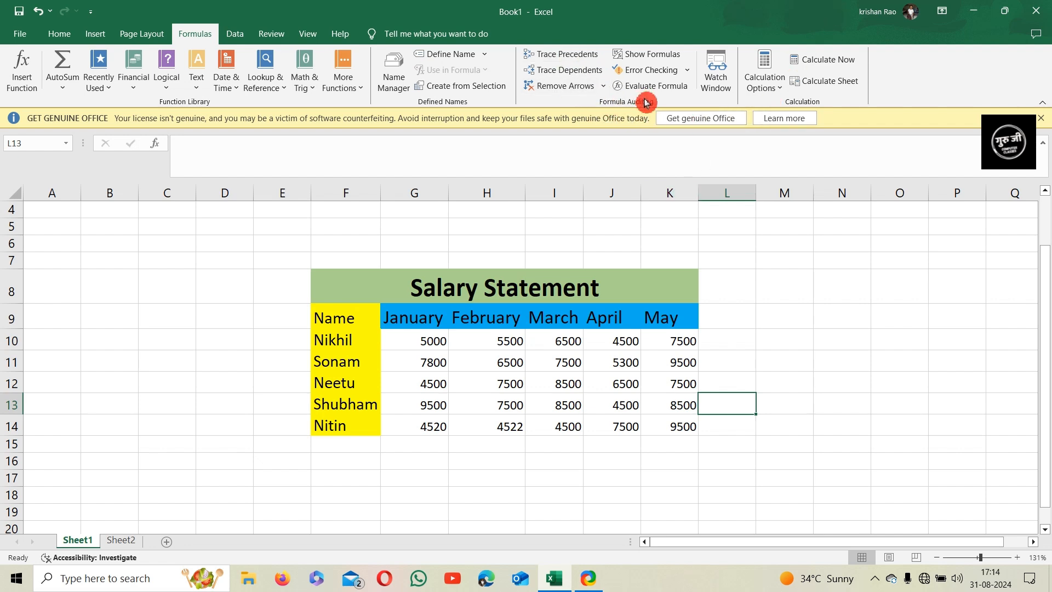
- Enter the formula =I11*J11 in cell M8
{"action": "left_click", "coordinate": [788, 293]}
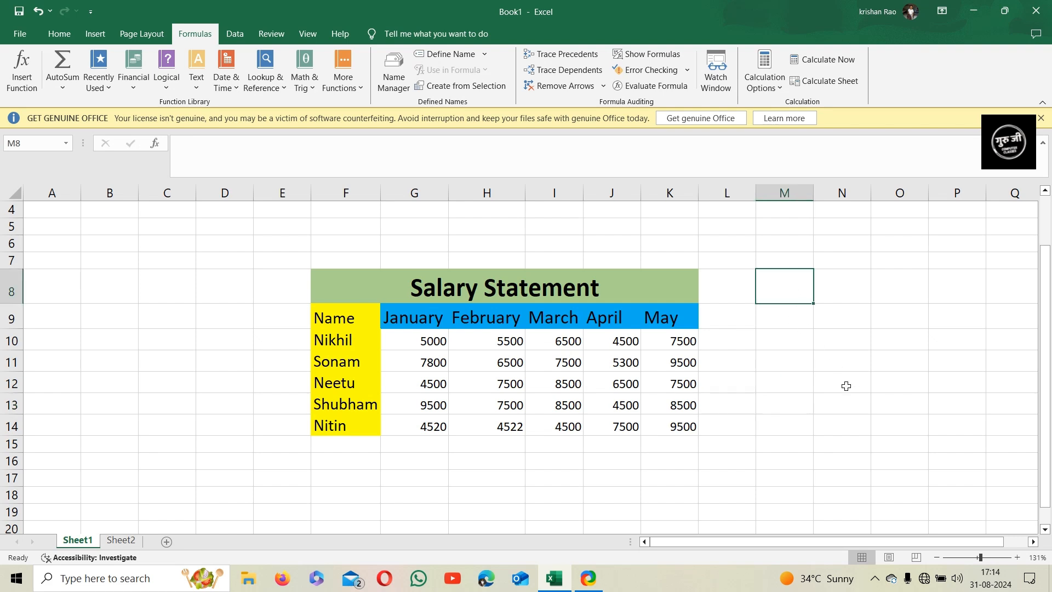
{"action": "type", "text": "="}
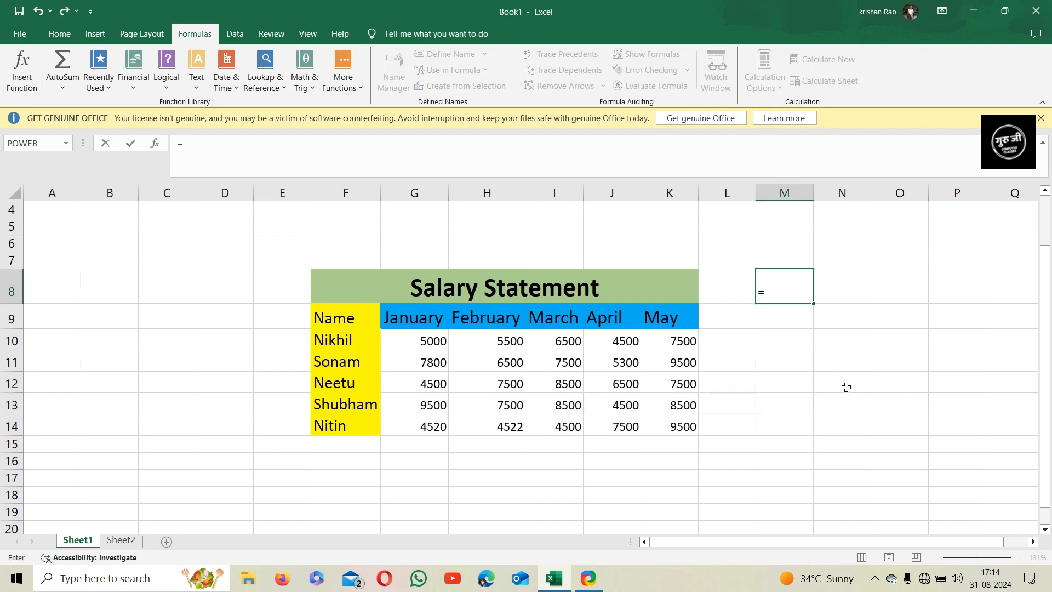
{"action": "left_click", "coordinate": [561, 367]}
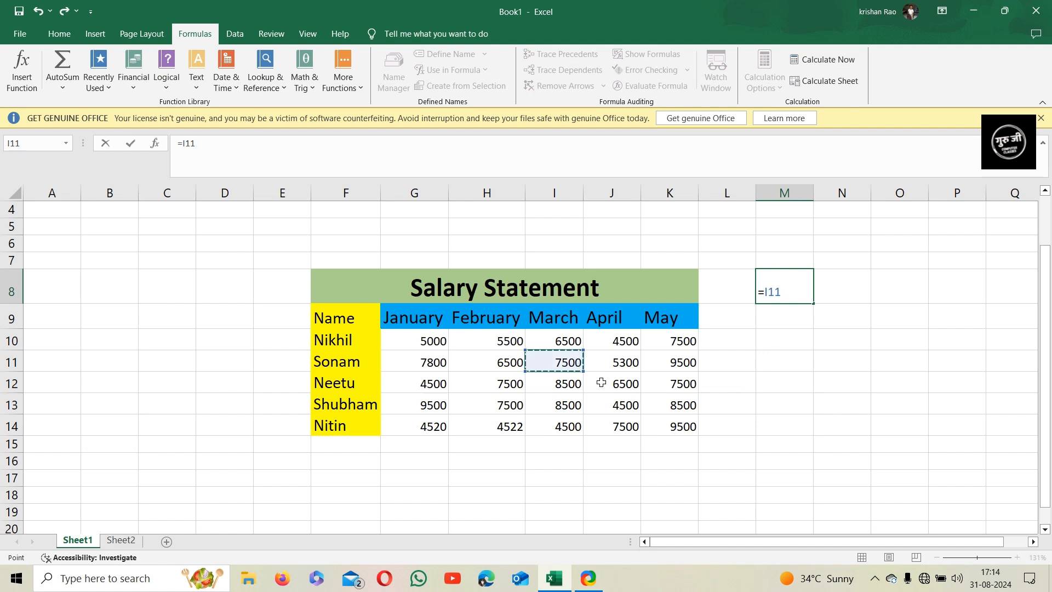
{"action": "type", "text": "*"}
{"action": "left_click", "coordinate": [628, 360]}
{"action": "key", "text": "Return"}
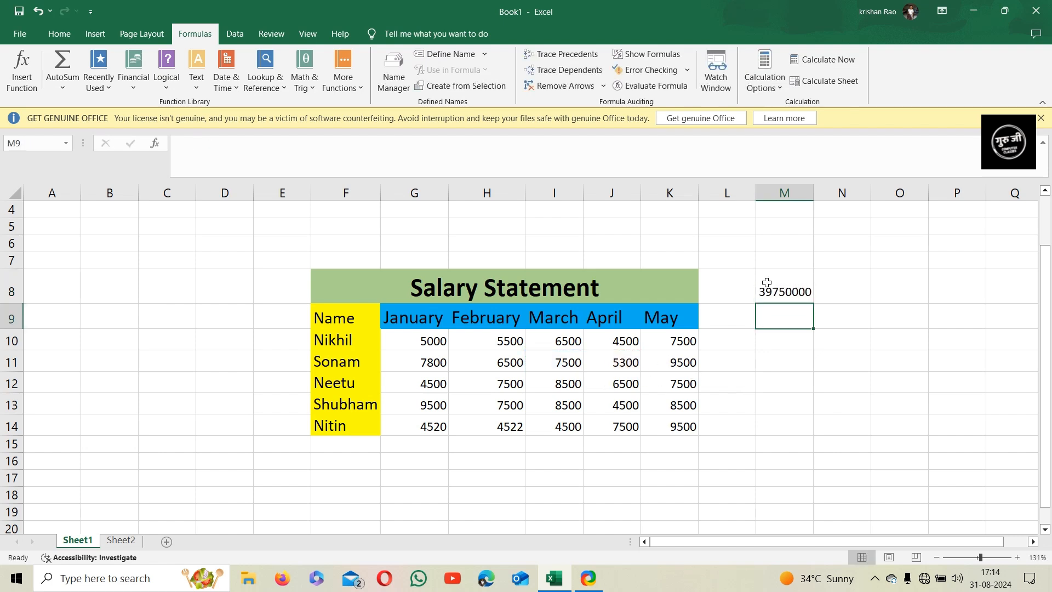
{"action": "key", "text": "Return"}
- Enter the formula =I12+H11+J11+K14 in cell N12
{"action": "left_click", "coordinate": [834, 383]}
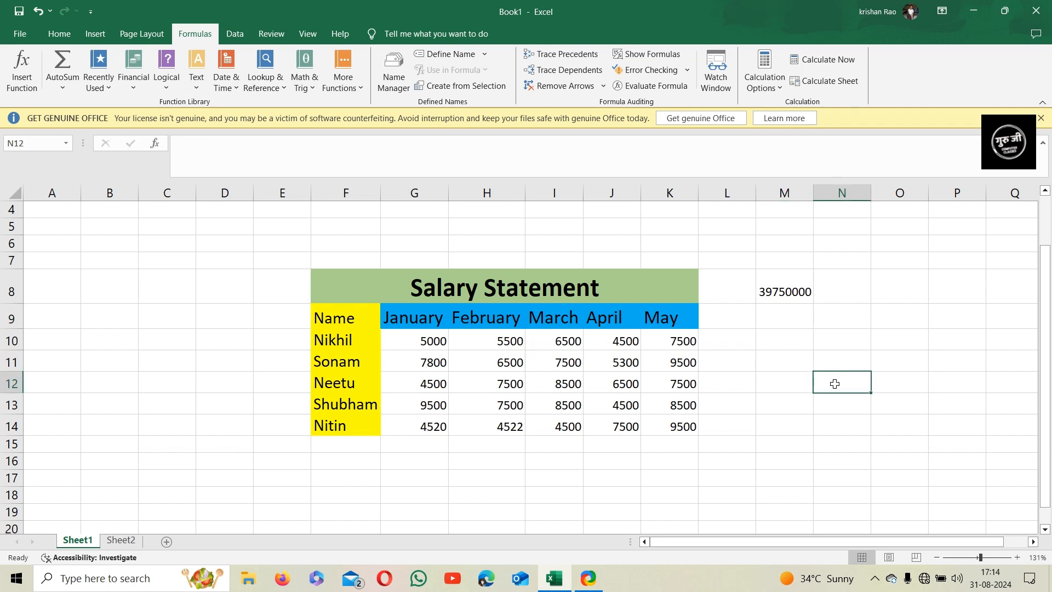
{"action": "type", "text": "="}
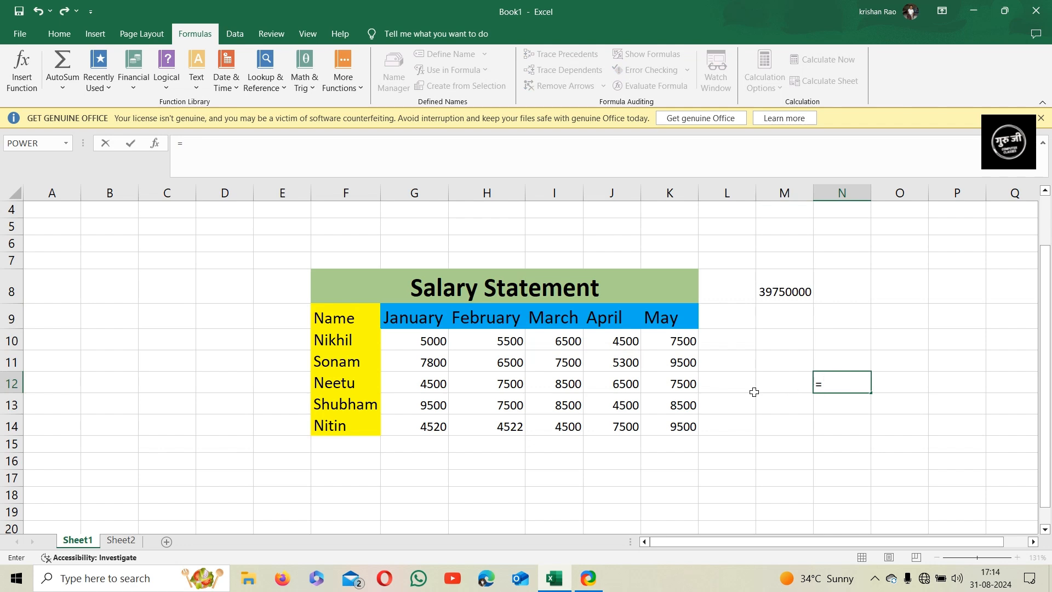
{"action": "left_click", "coordinate": [566, 386]}
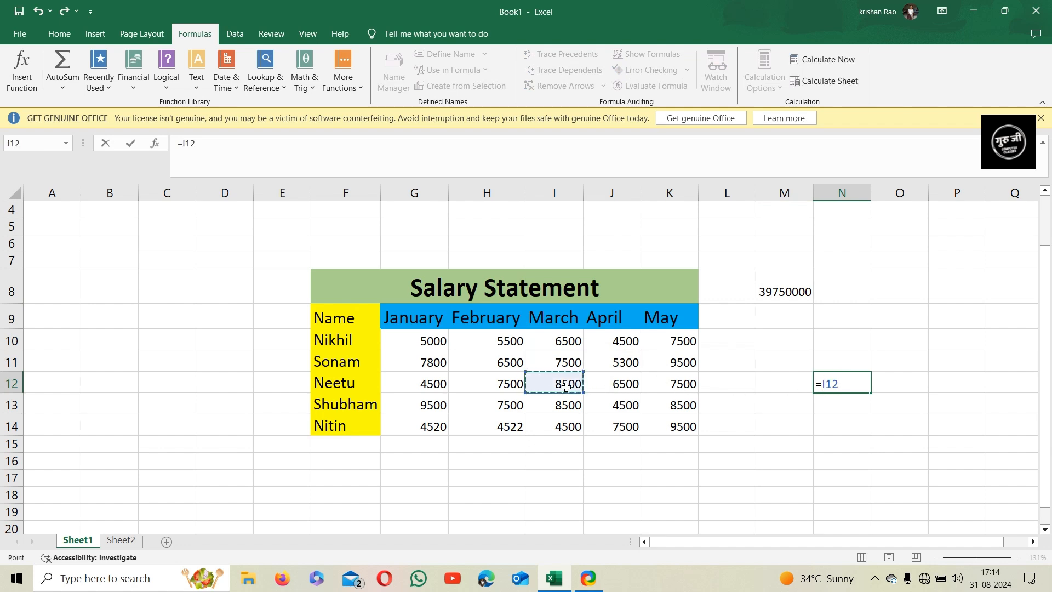
{"action": "type", "text": "+"}
{"action": "left_click", "coordinate": [462, 371]}
{"action": "type", "text": "+"}
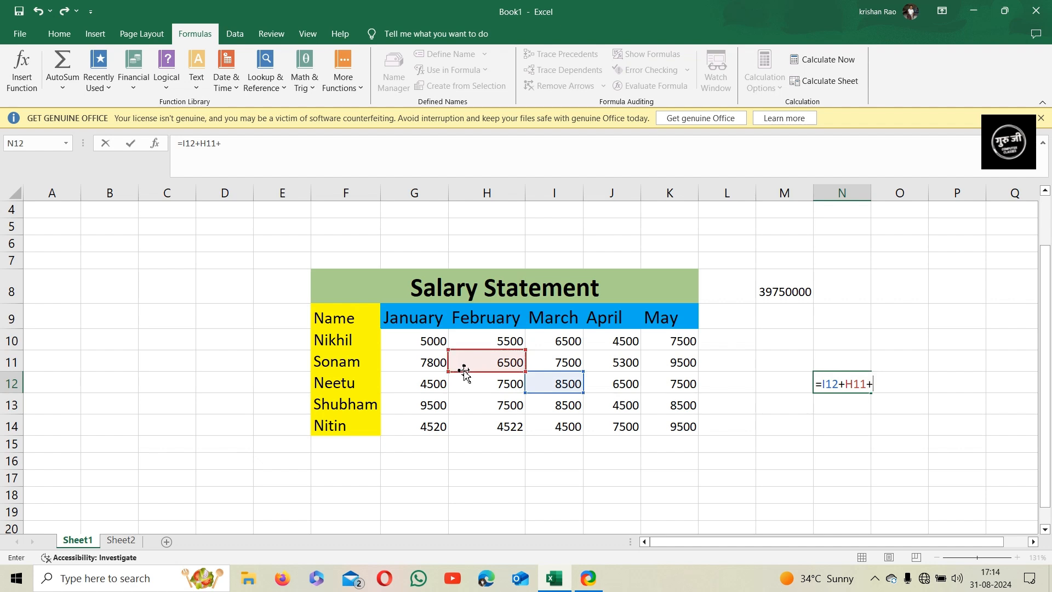
{"action": "left_click", "coordinate": [633, 365]}
{"action": "type", "text": "+"}
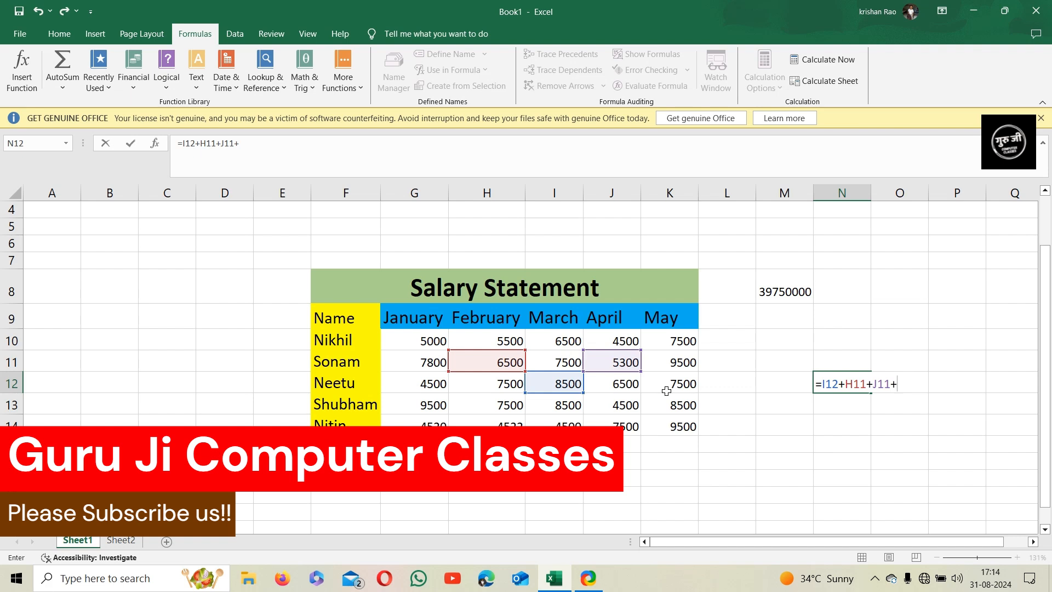
{"action": "left_click", "coordinate": [680, 426]}
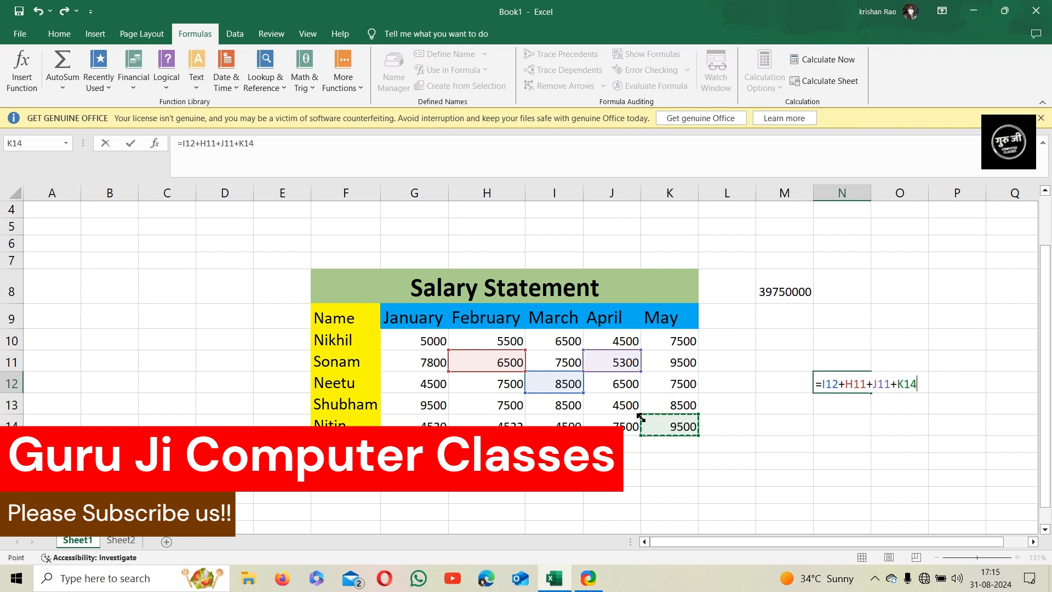
{"action": "key", "text": "Return"}
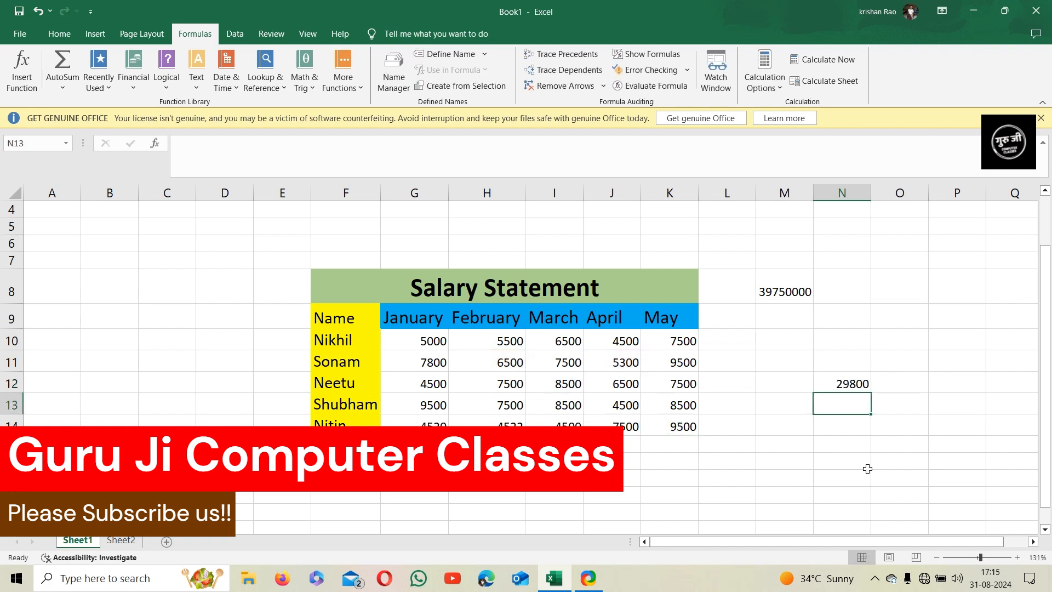
- Enter the formula =H12+J12+I10-G14+G10 in cell M18
{"action": "left_click", "coordinate": [795, 499]}
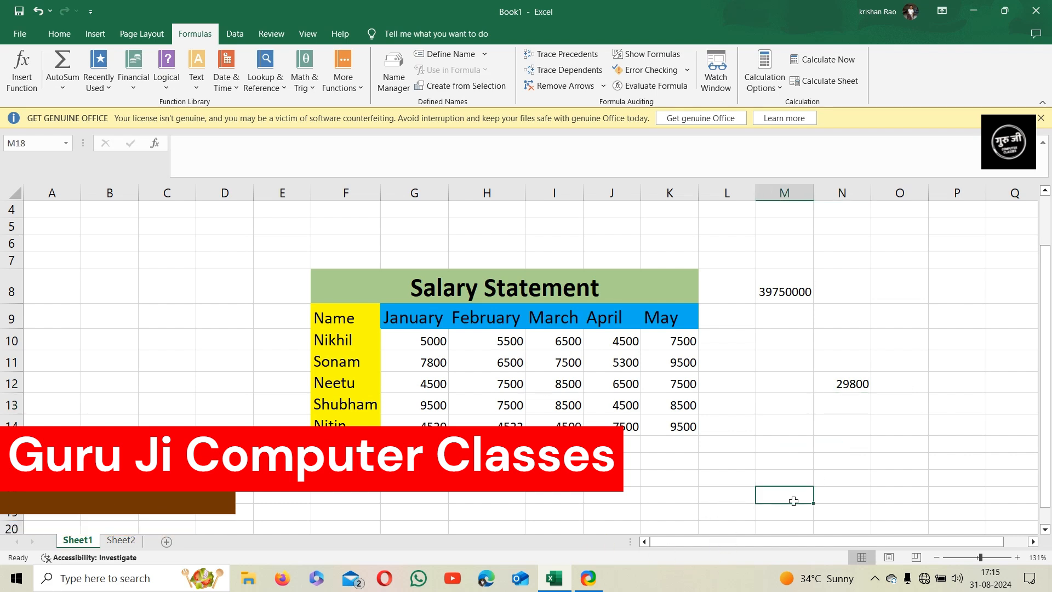
{"action": "type", "text": "="}
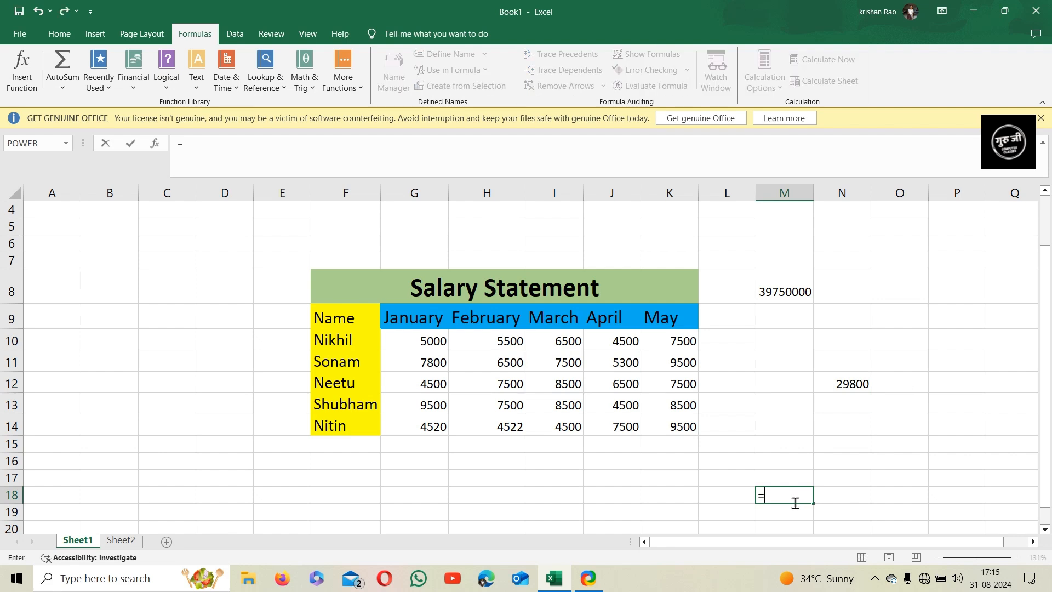
{"action": "left_click", "coordinate": [489, 388]}
{"action": "type", "text": "+"}
{"action": "left_click", "coordinate": [603, 388]}
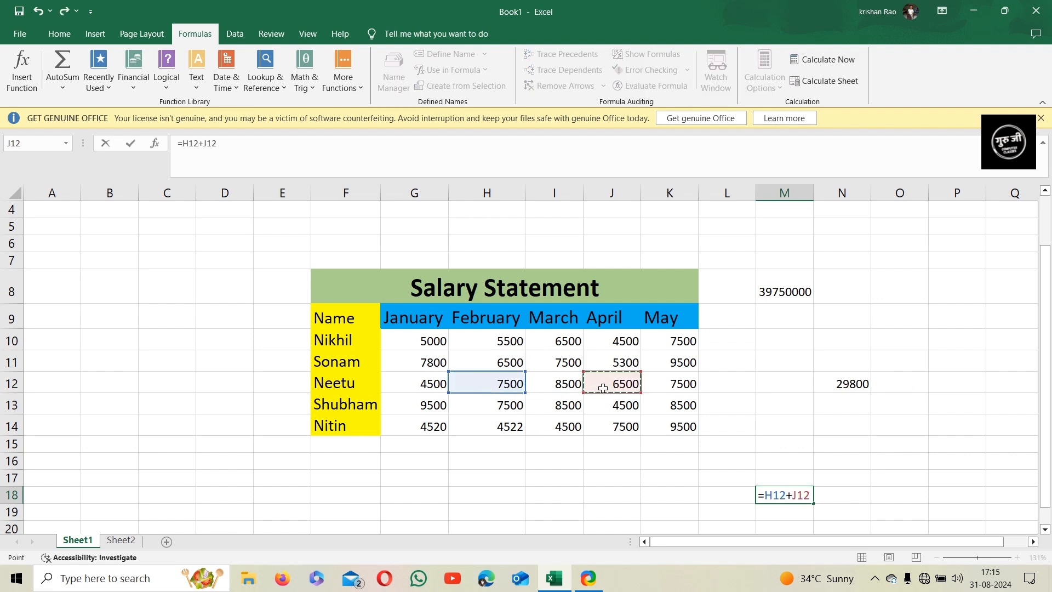
{"action": "type", "text": "+"}
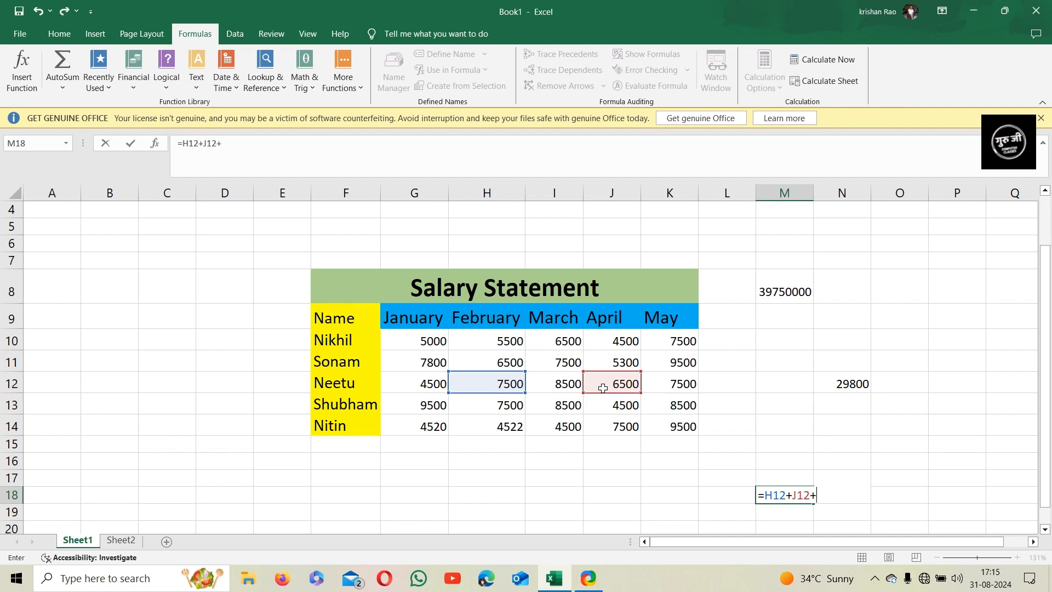
{"action": "left_click", "coordinate": [570, 343]}
{"action": "type", "text": "-"}
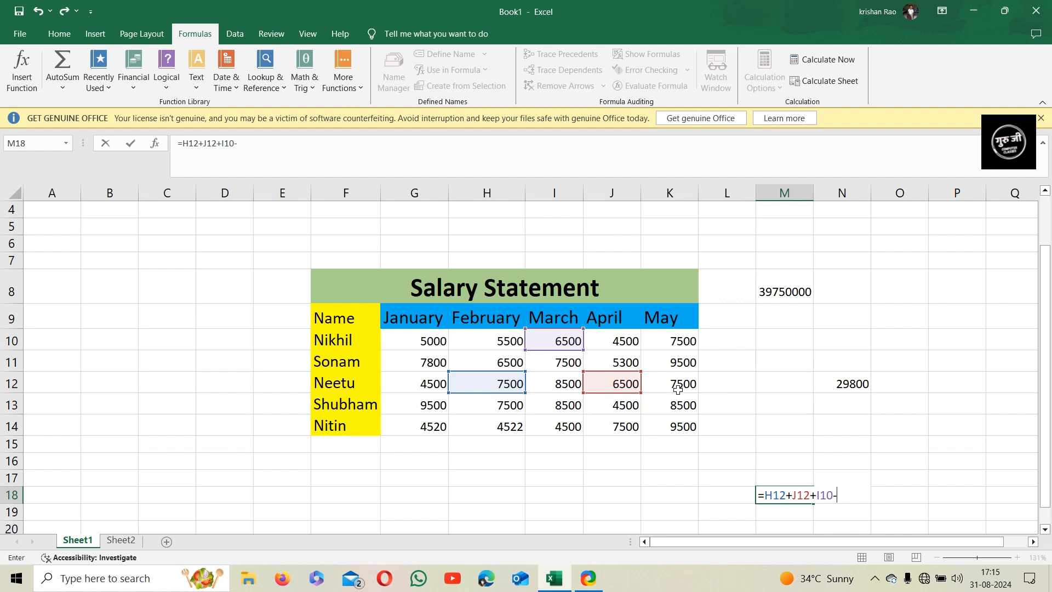
{"action": "left_click", "coordinate": [442, 426]}
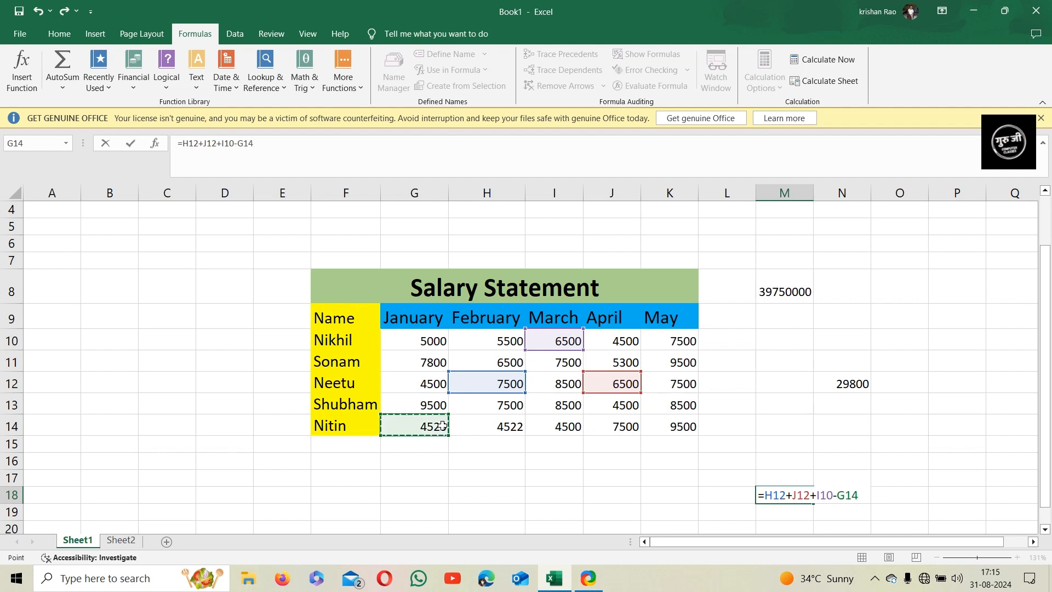
{"action": "type", "text": "+"}
{"action": "left_click", "coordinate": [425, 340]}
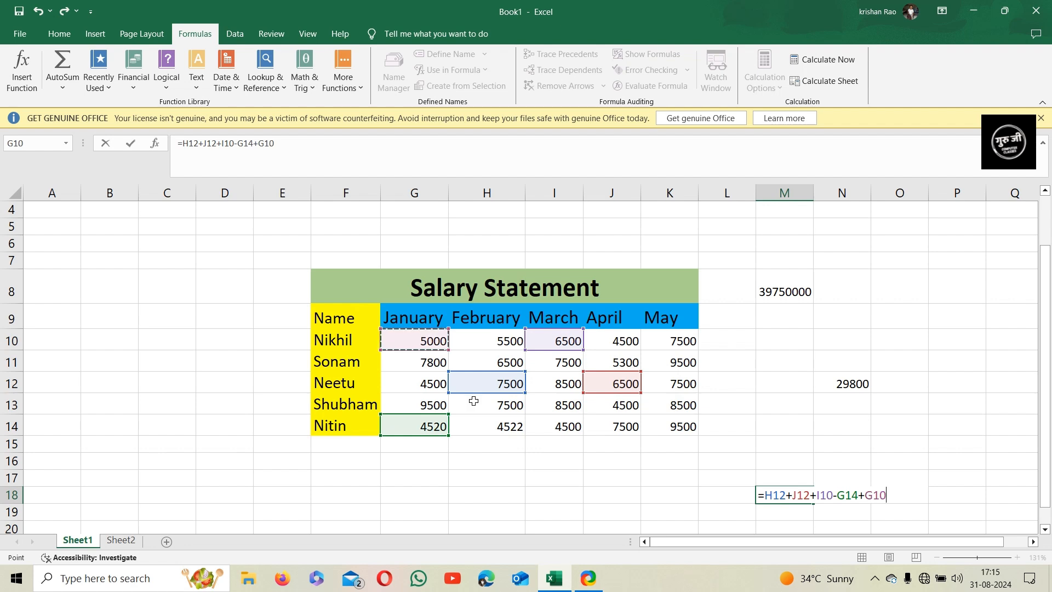
{"action": "key", "text": "Return"}
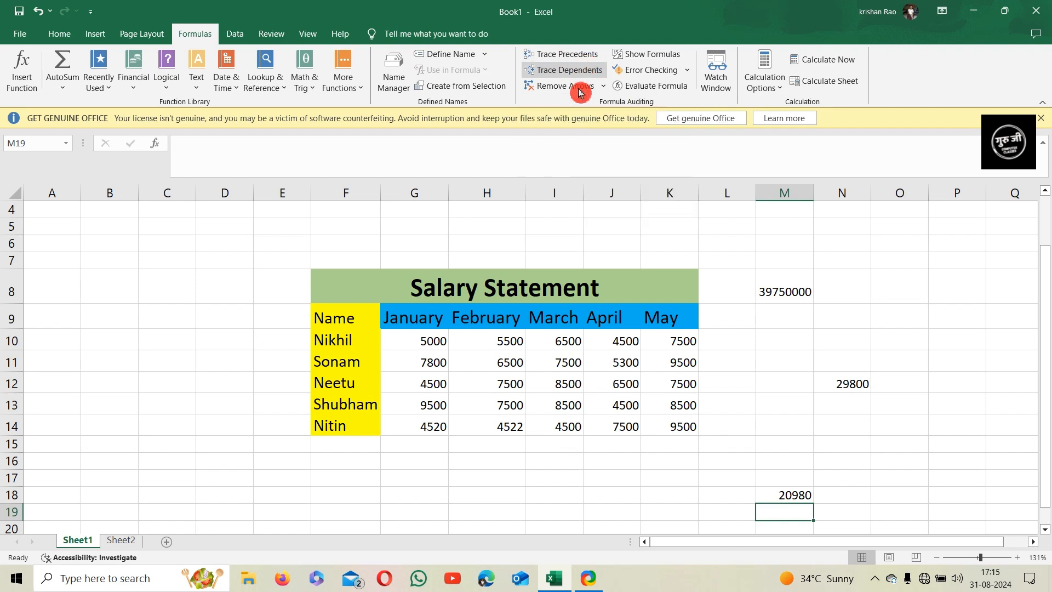
- Trace the precedents of the formulas in M8, N12 and M18, and remove the arrows
{"action": "left_click", "coordinate": [787, 293]}
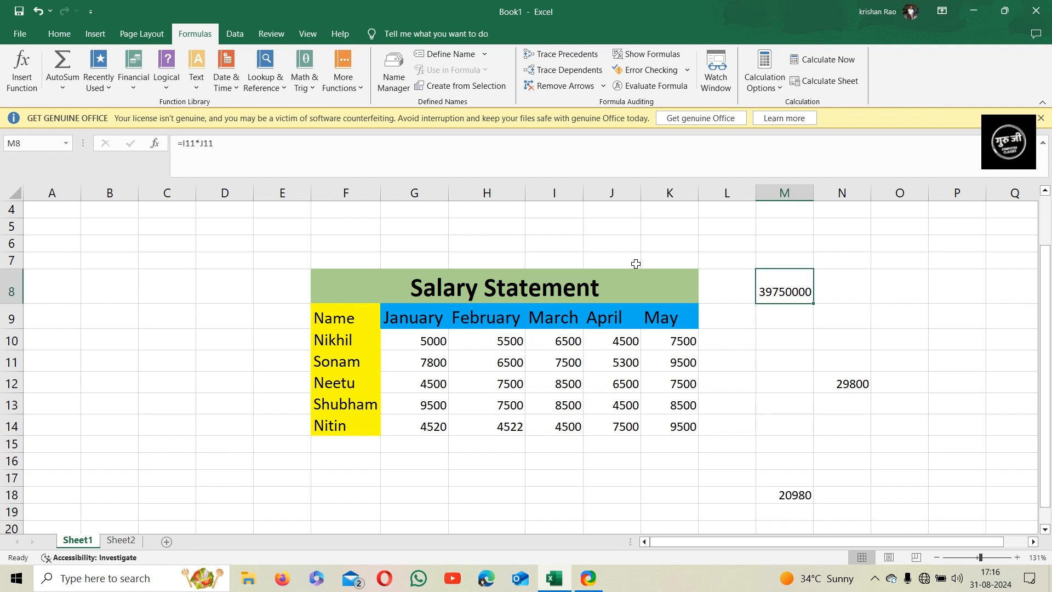
{"action": "left_click", "coordinate": [564, 59]}
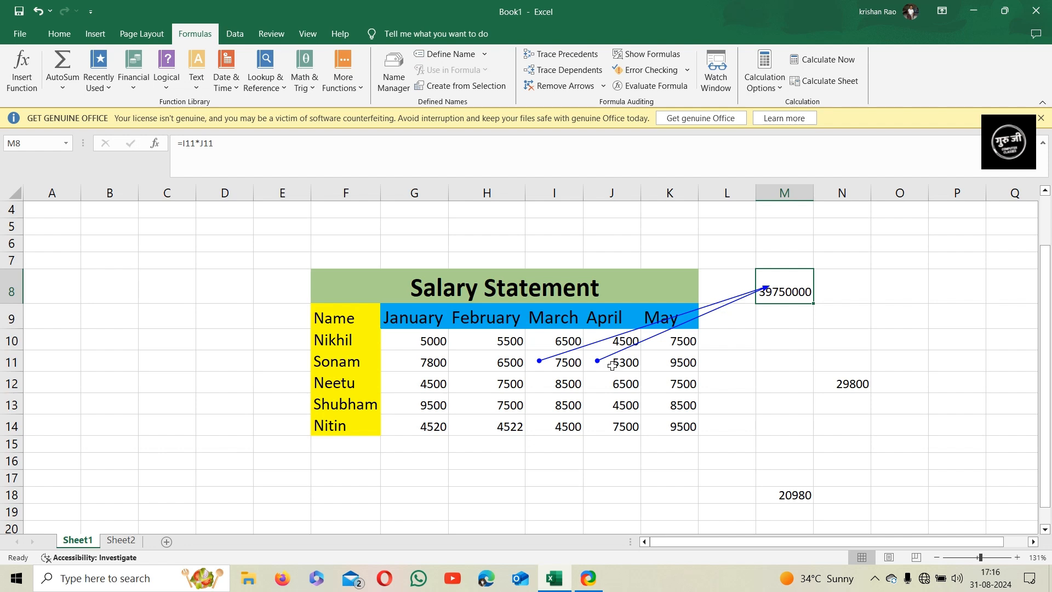
{"action": "left_click", "coordinate": [830, 389]}
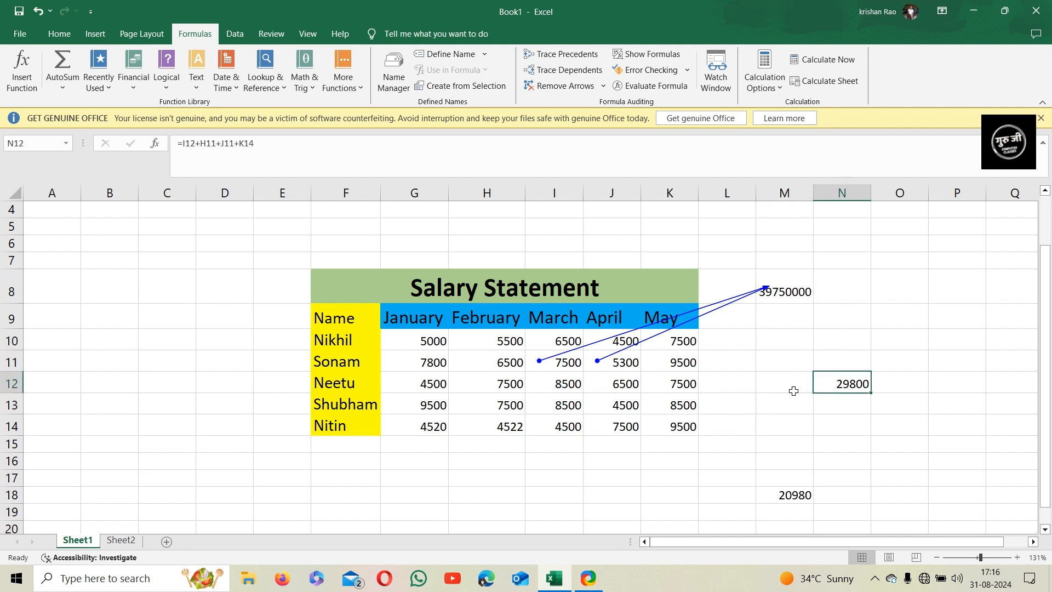
{"action": "left_click", "coordinate": [548, 54]}
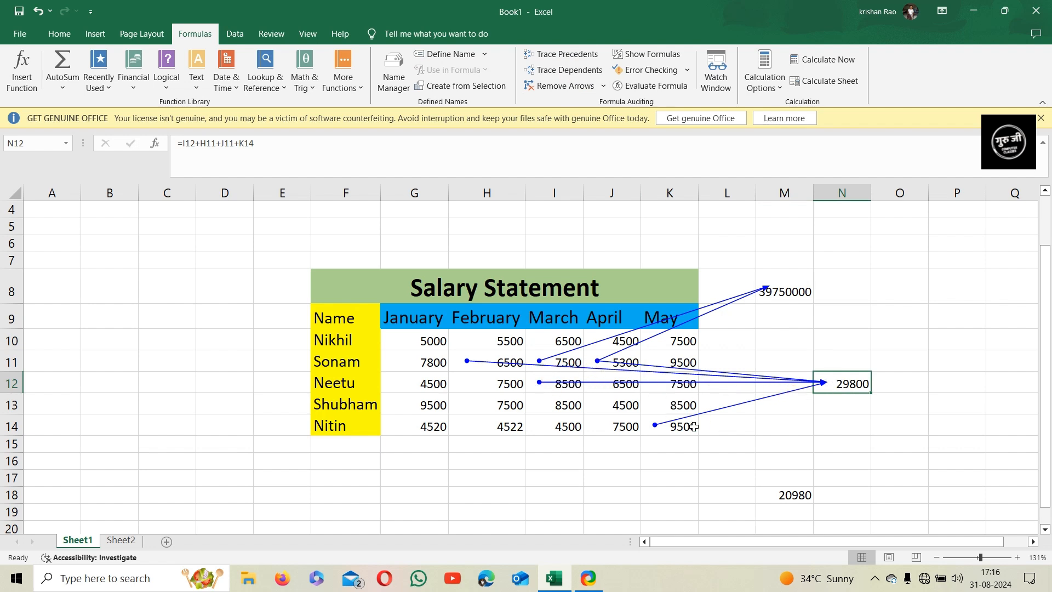
{"action": "left_click", "coordinate": [772, 495]}
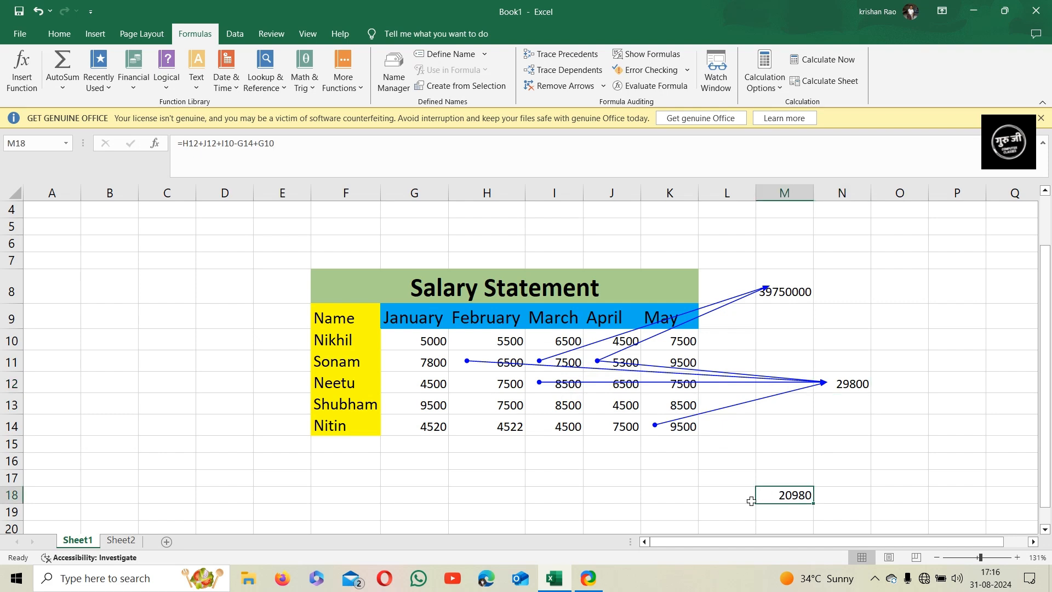
{"action": "left_click", "coordinate": [562, 54]}
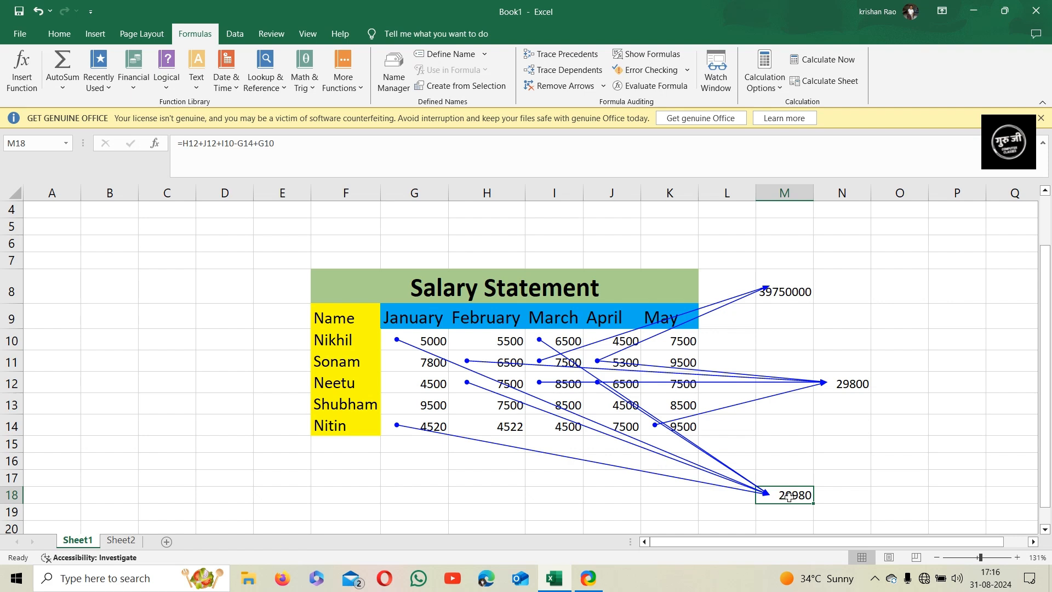
{"action": "left_click", "coordinate": [575, 58]}
{"action": "left_click", "coordinate": [571, 92]}
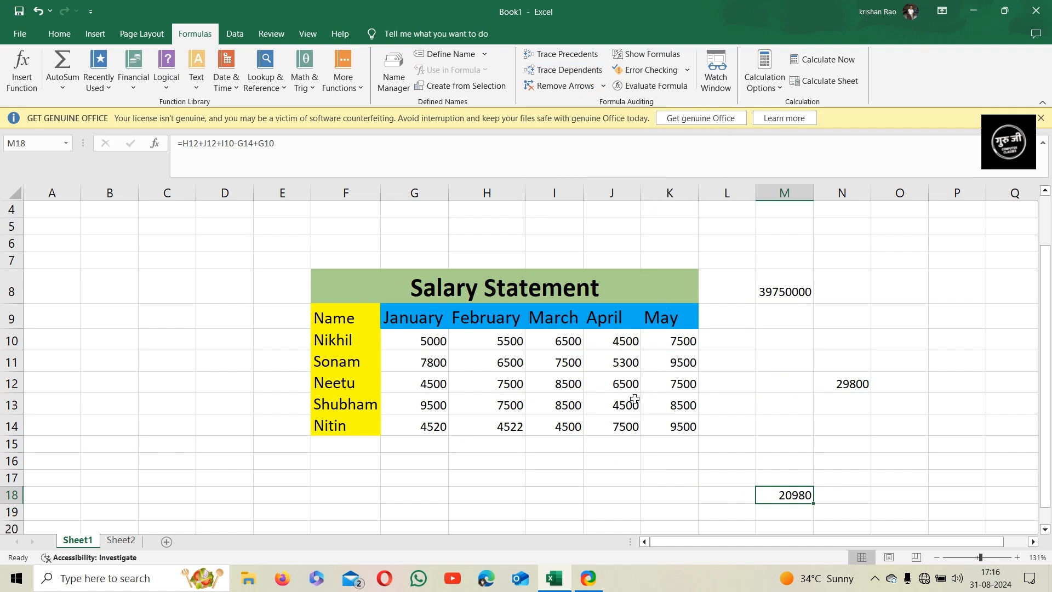
- Trace the dependents of the salary cells J12, G12 and H12, and clear the arrows
{"action": "left_click", "coordinate": [626, 383]}
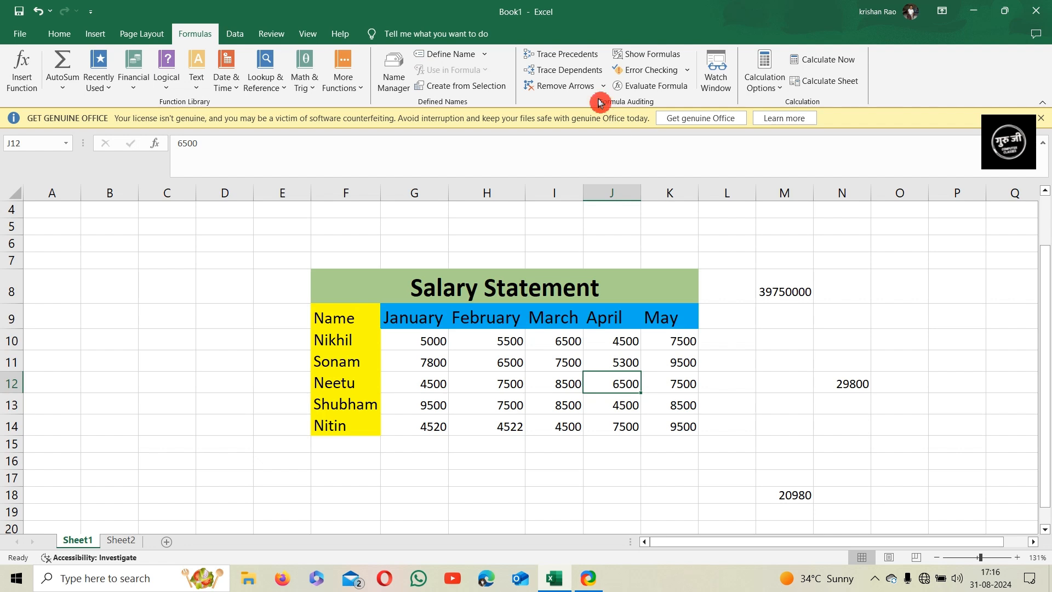
{"action": "left_click", "coordinate": [585, 76]}
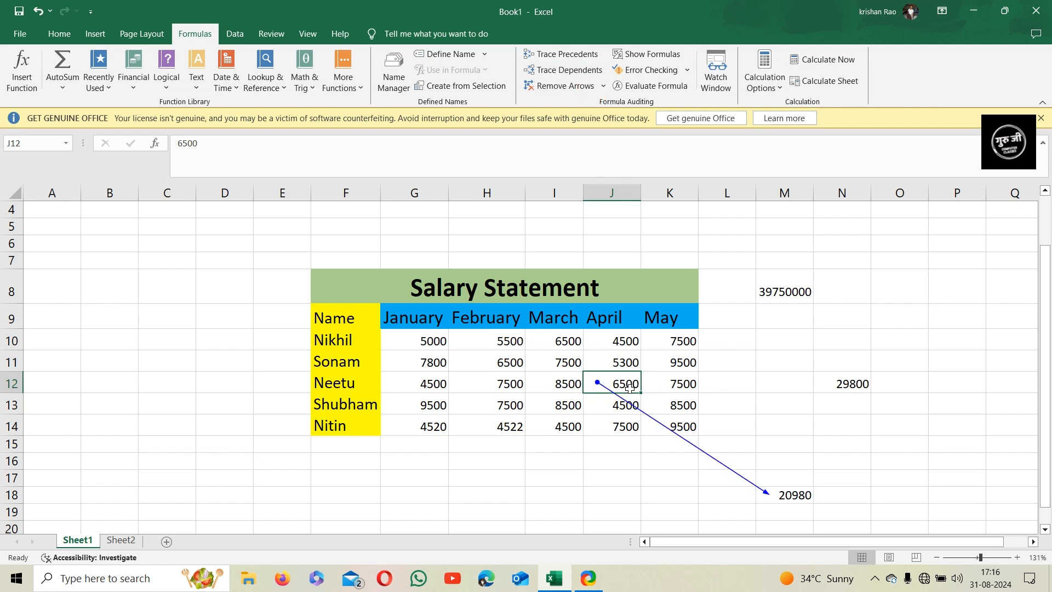
{"action": "left_click", "coordinate": [607, 388]}
{"action": "left_click", "coordinate": [555, 405]}
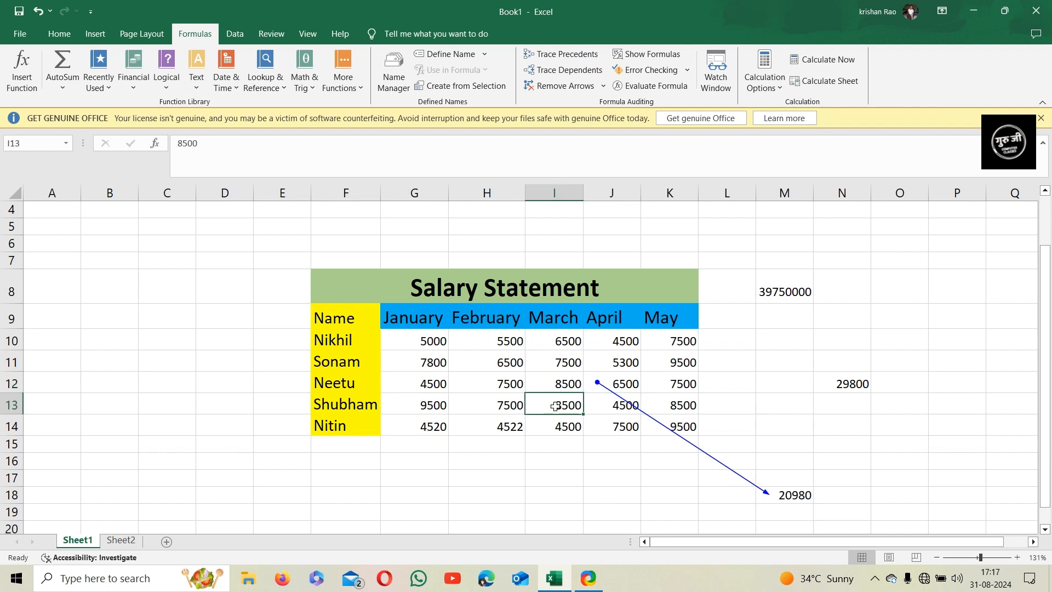
{"action": "left_click", "coordinate": [447, 387]}
{"action": "left_click", "coordinate": [568, 73]}
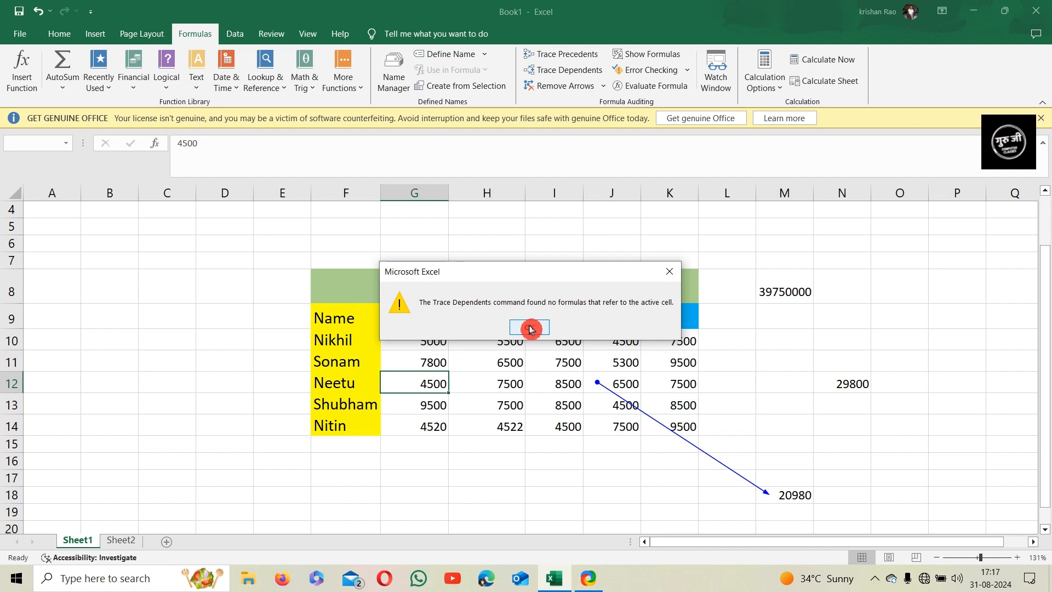
{"action": "left_click", "coordinate": [529, 327]}
{"action": "key", "text": "Right"}
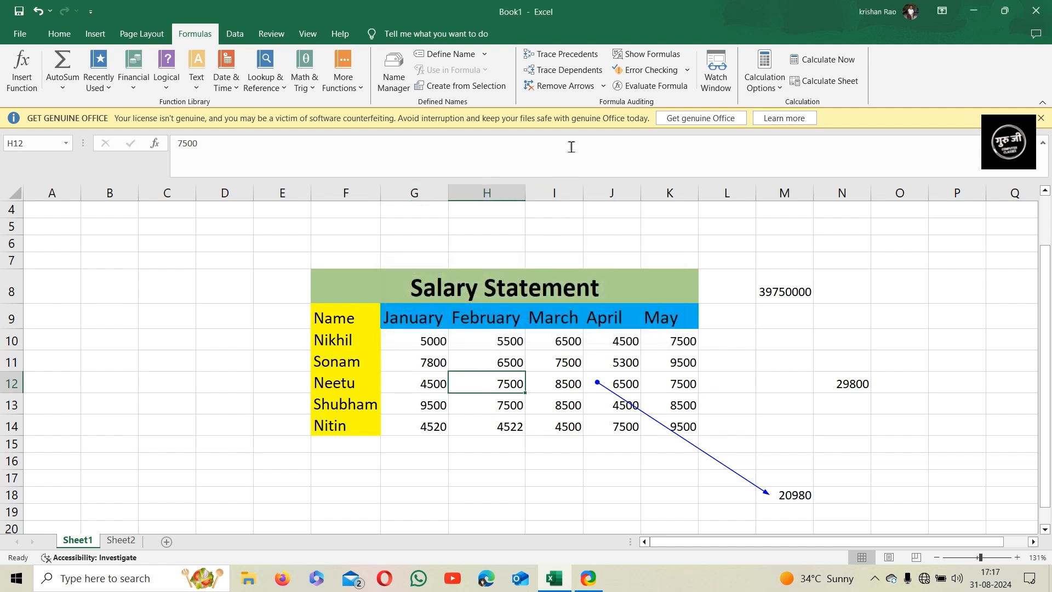
{"action": "left_click", "coordinate": [572, 72]}
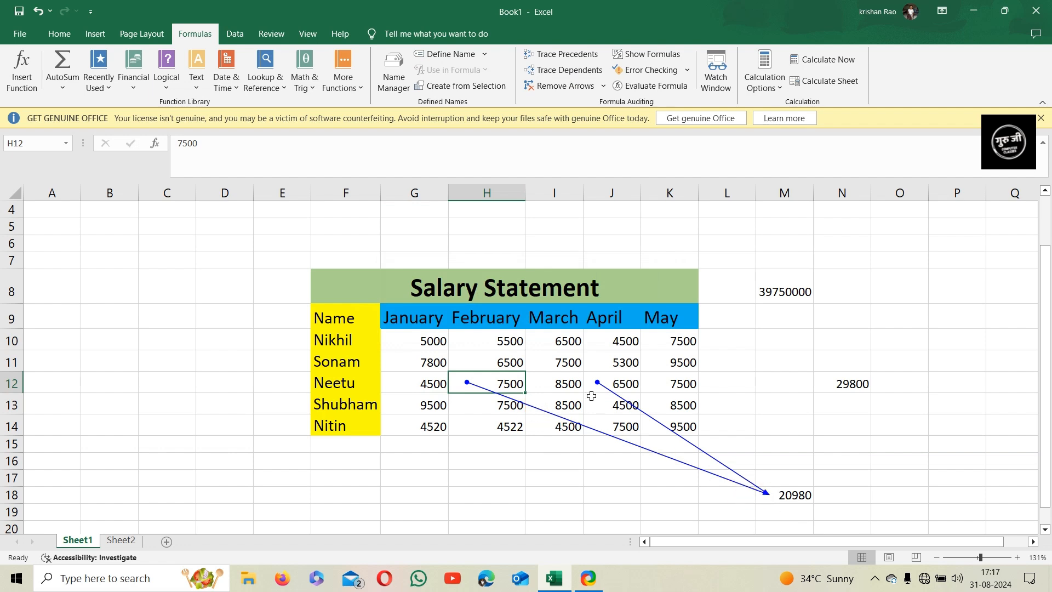
{"action": "left_click", "coordinate": [610, 407]}
- Trace the dependents of Sonam's April salary in J11, and remove the arrows
{"action": "left_click", "coordinate": [626, 365]}
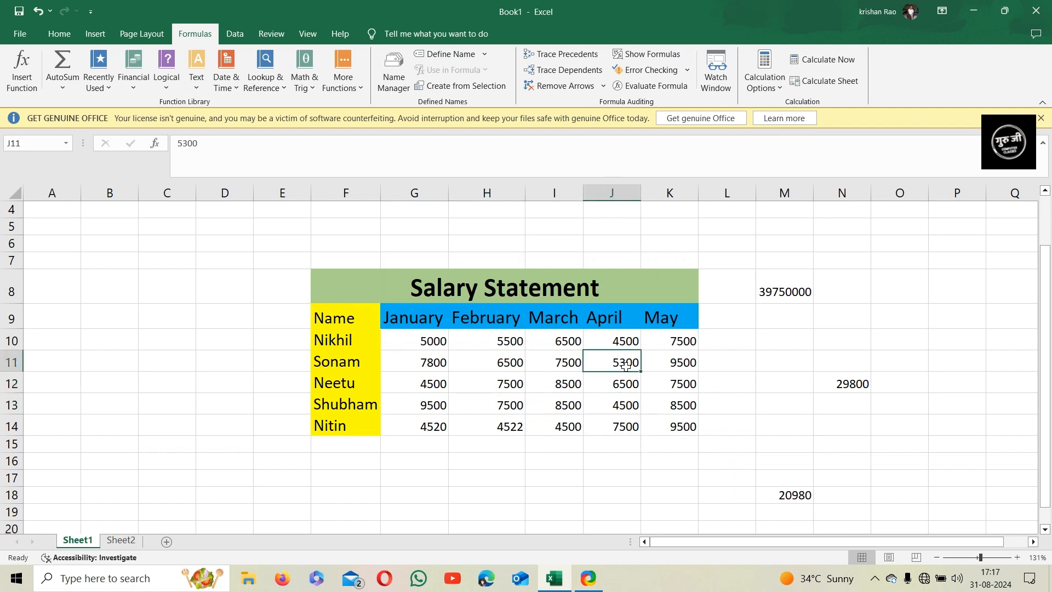
{"action": "left_click", "coordinate": [565, 70]}
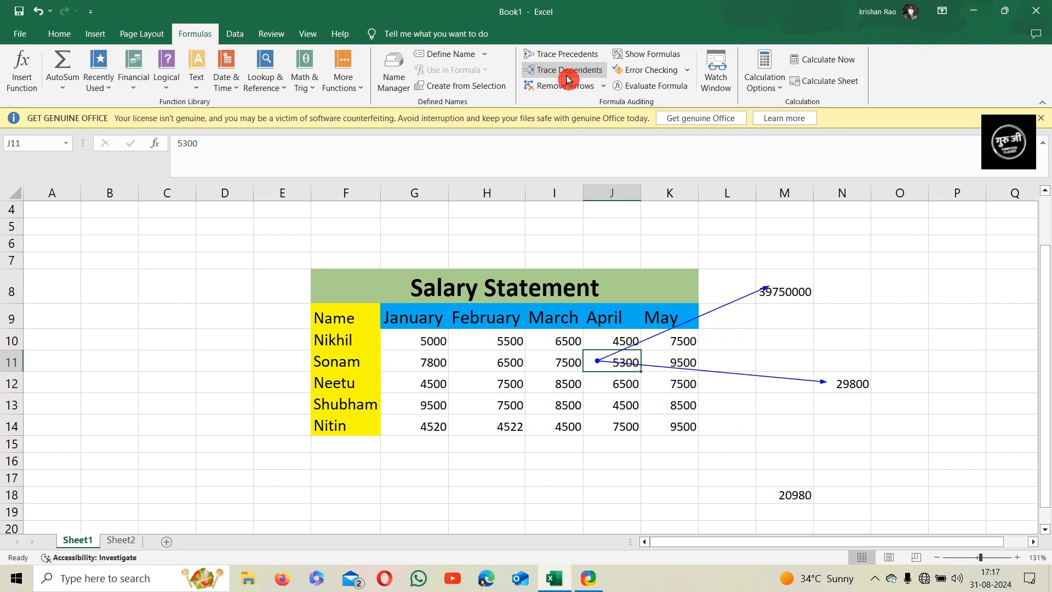
{"action": "left_click", "coordinate": [635, 350]}
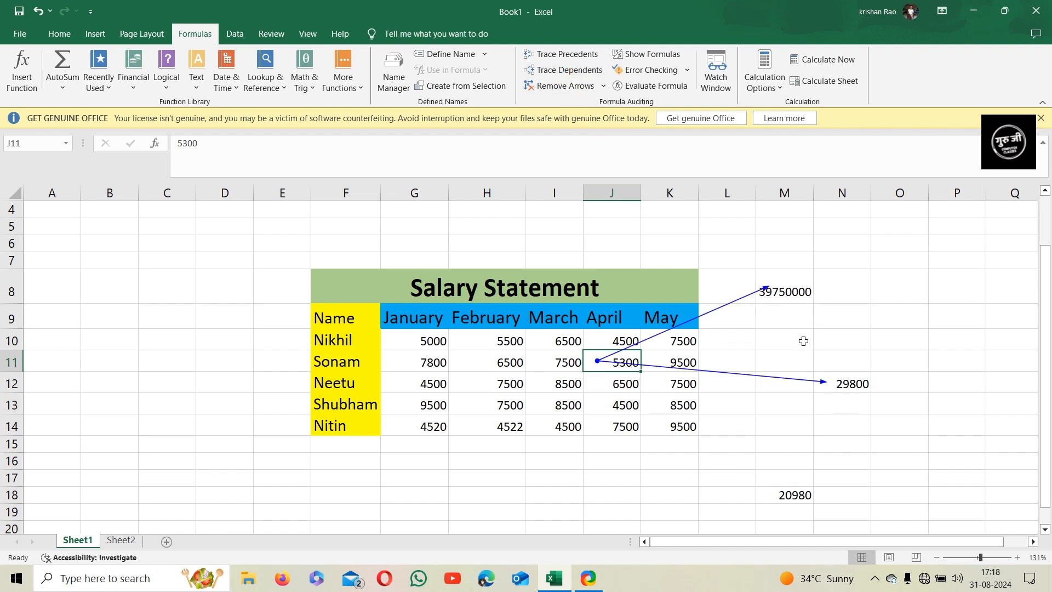
{"action": "left_click", "coordinate": [574, 58]}
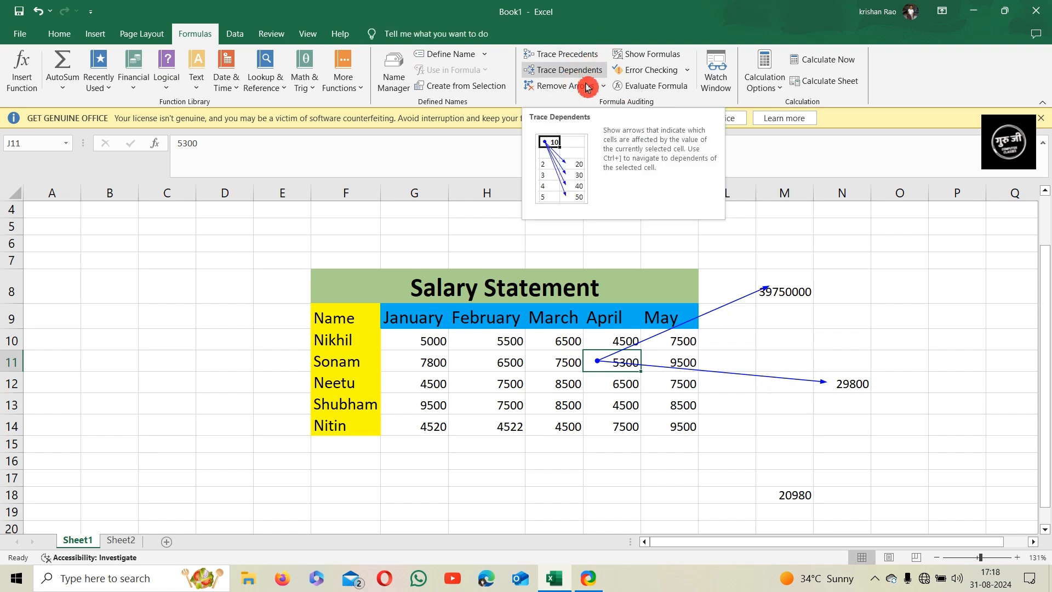
{"action": "left_click", "coordinate": [574, 96]}
{"action": "left_click", "coordinate": [574, 95]}
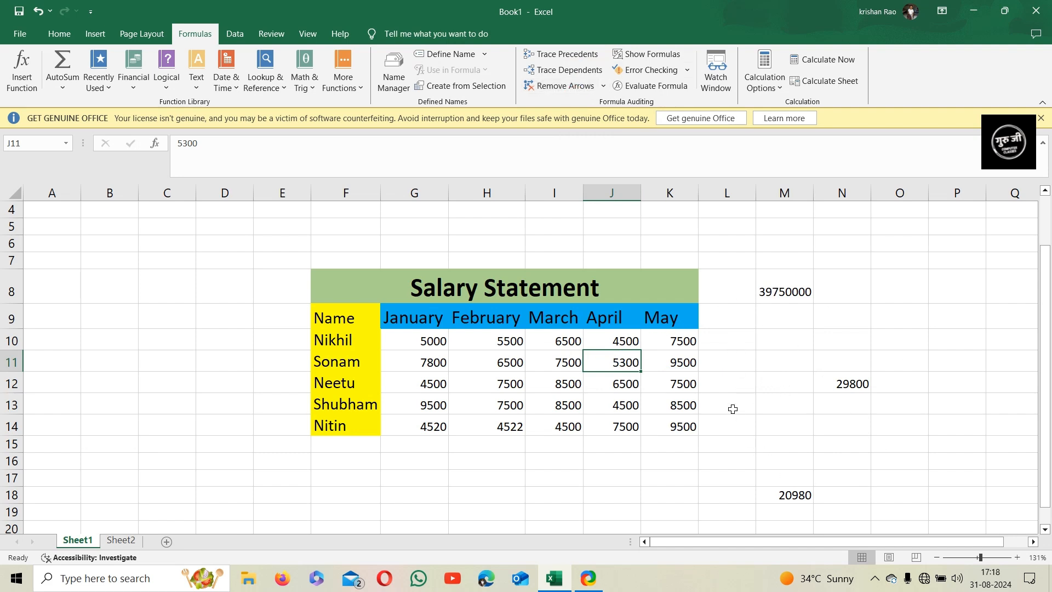
- Show the formulas instead of their results on the sheet and view those in columns M and N
{"action": "scroll", "coordinate": [732, 409], "scroll_direction": "down", "scroll_amount": 1}
{"action": "scroll", "coordinate": [732, 409], "scroll_direction": "right", "scroll_amount": 2}
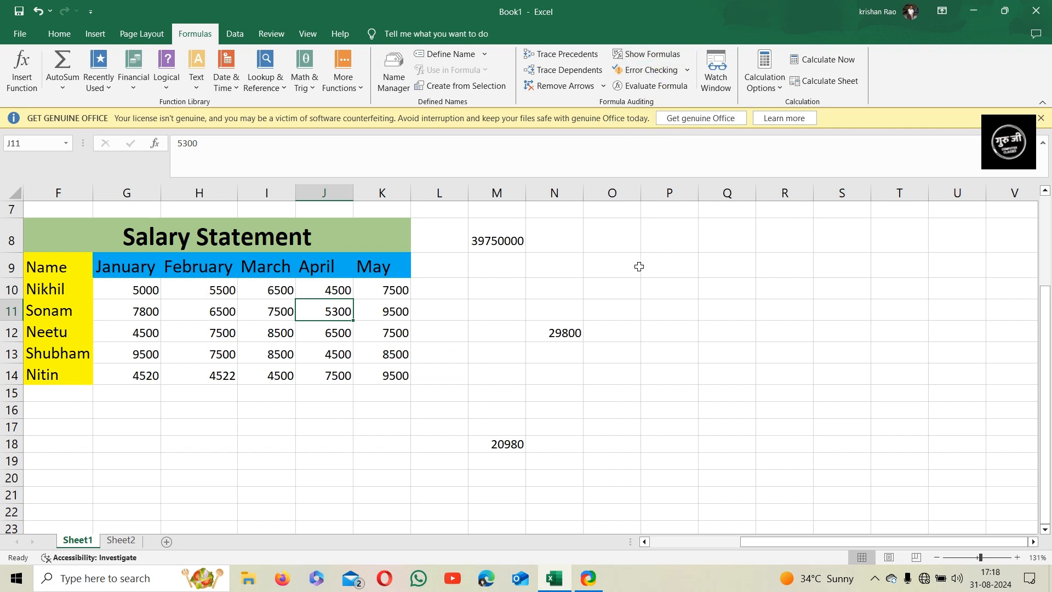
{"action": "left_click", "coordinate": [646, 53]}
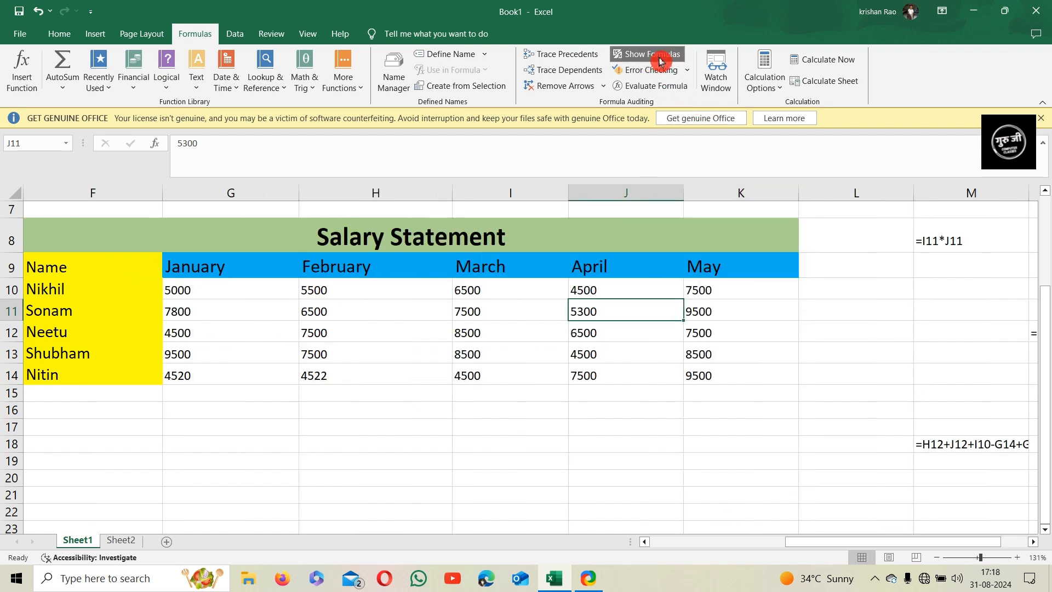
{"action": "left_click_drag", "start_coordinate": [821, 543], "coordinate": [858, 543]}
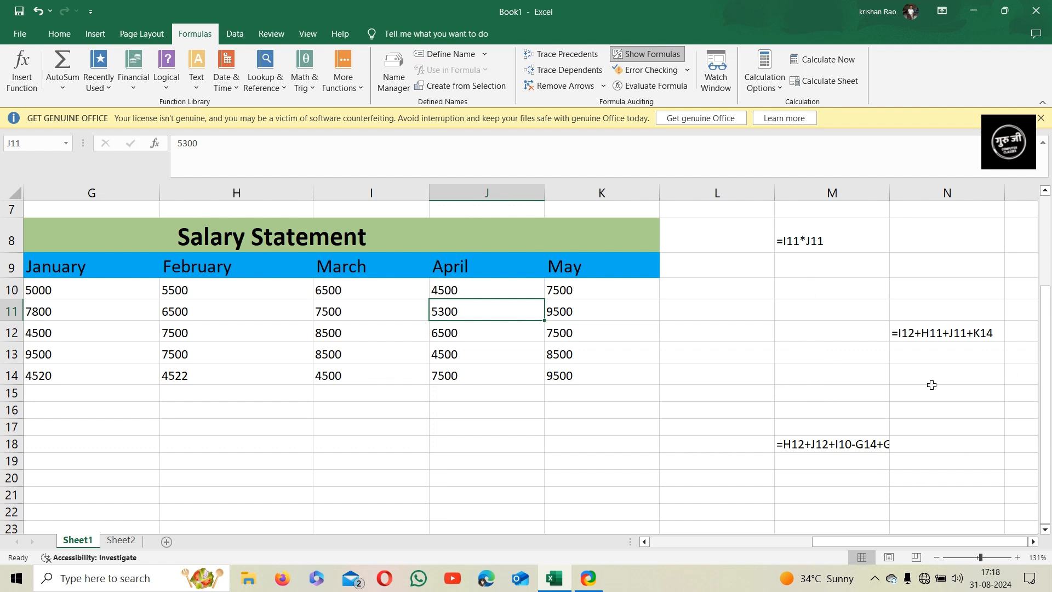
- Check the entire sheet for formula errors
{"action": "left_click", "coordinate": [648, 76]}
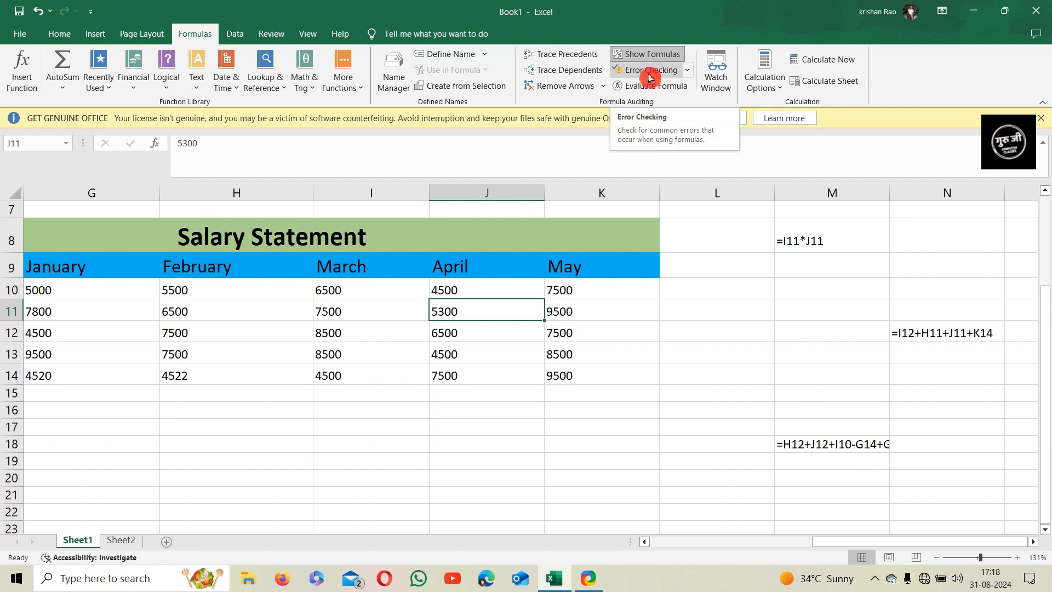
{"action": "left_click", "coordinate": [650, 78]}
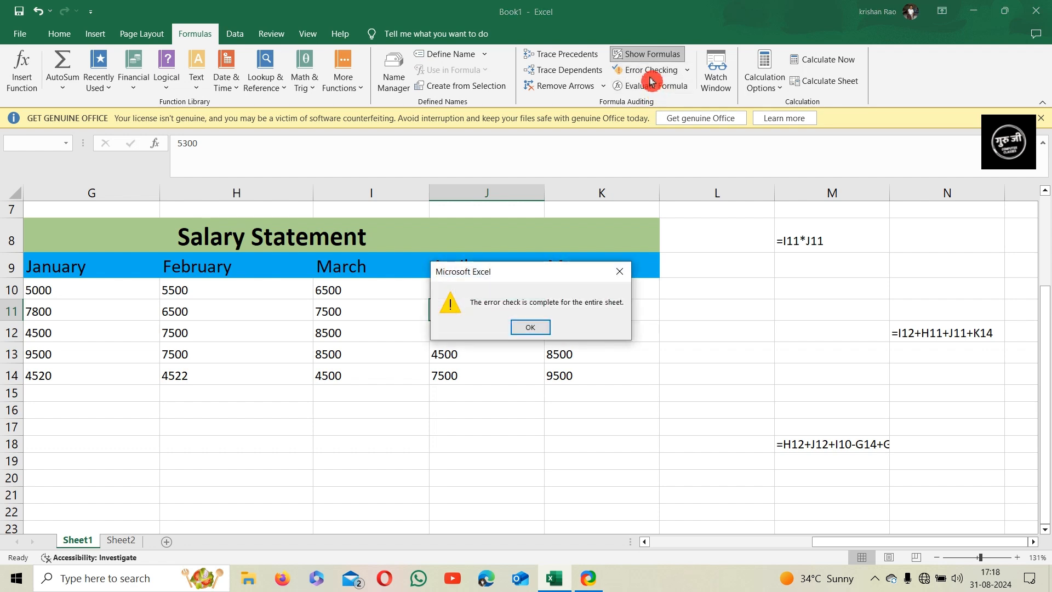
{"action": "left_click", "coordinate": [543, 334]}
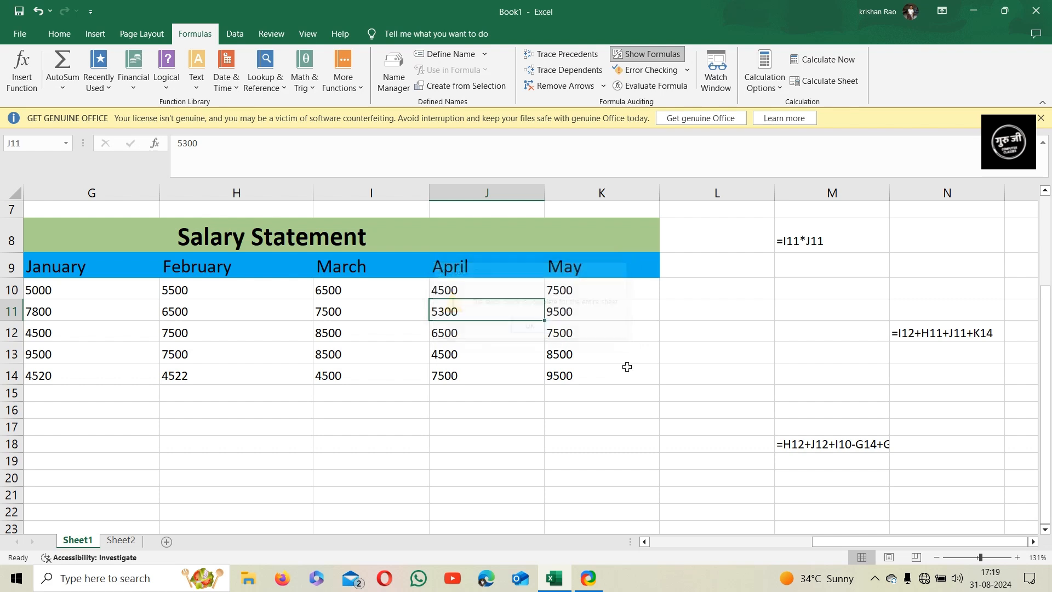
- Enter the deliberately misspelled formula =sim(I11:J13) in cell L13
{"action": "left_click", "coordinate": [700, 360]}
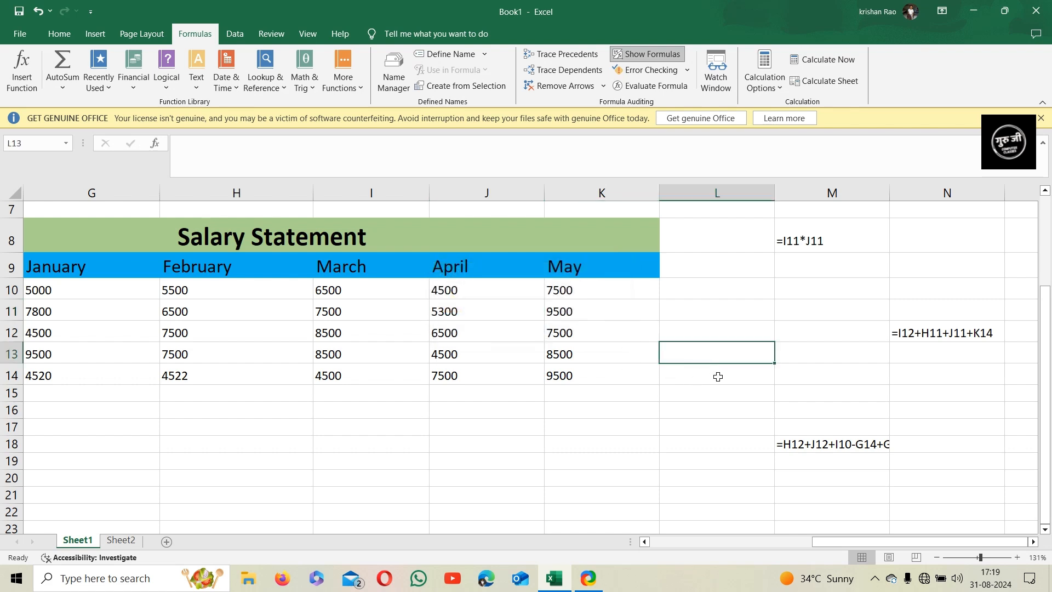
{"action": "type", "text": "=s"}
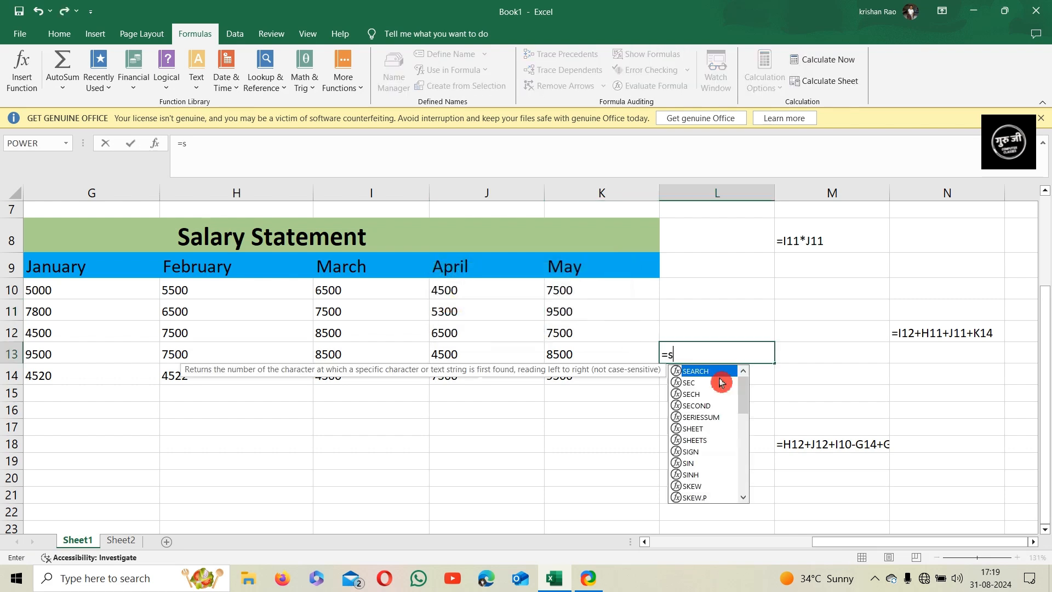
{"action": "type", "text": "im"}
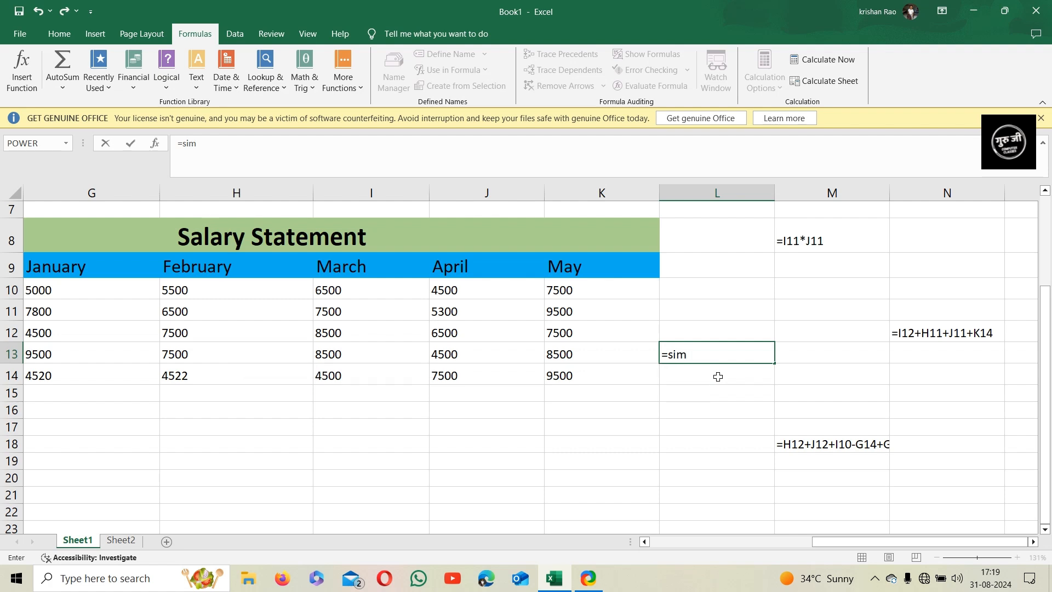
{"action": "left_click_drag", "start_coordinate": [340, 312], "coordinate": [545, 354]}
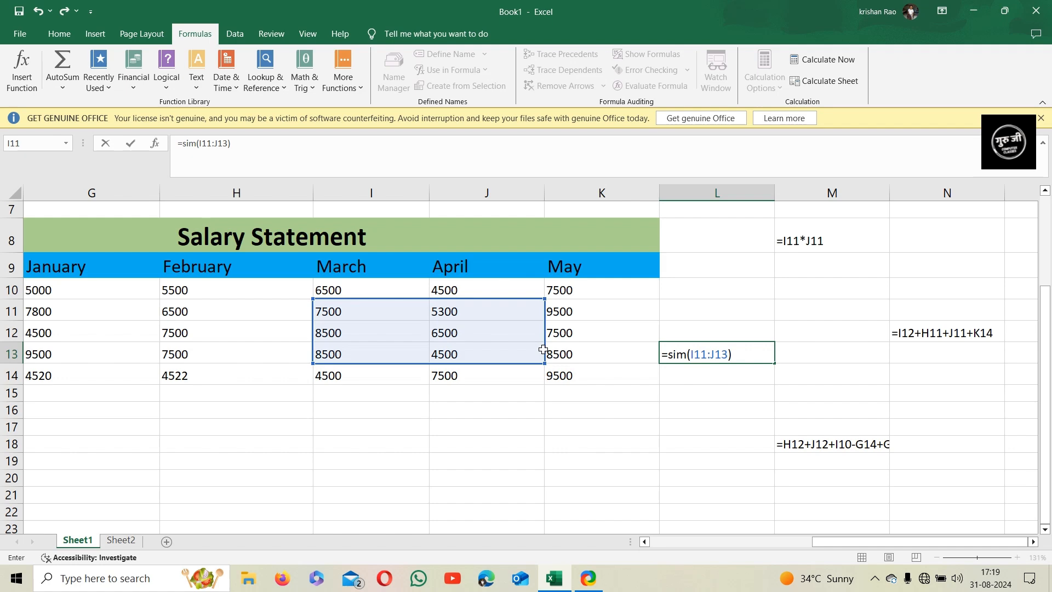
{"action": "key", "text": "Return"}
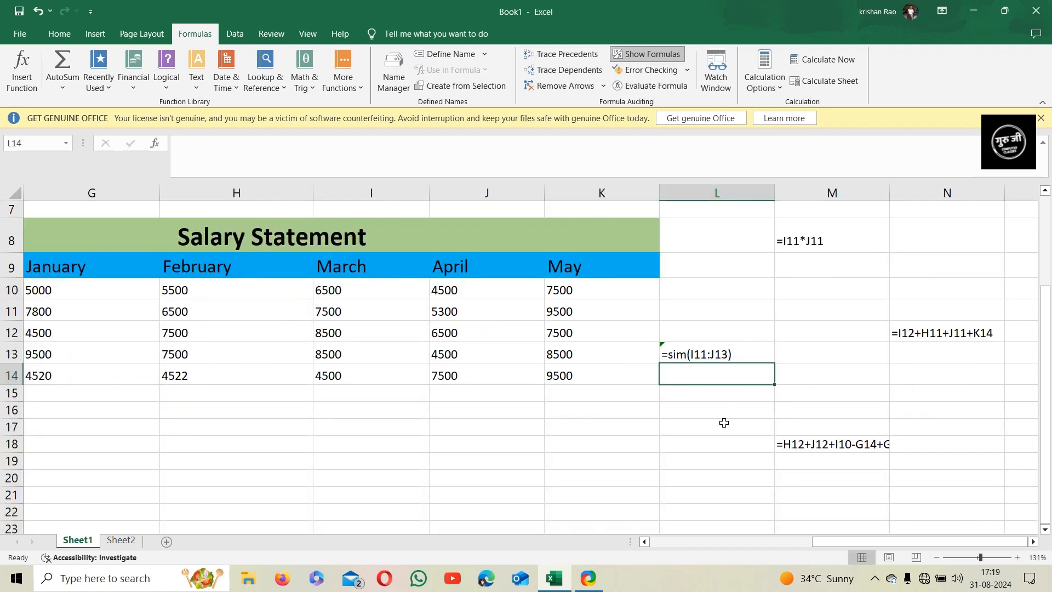
- Run error checking on the misspelled formula in L13 and try editing it from there, resuming the check without changing the formula
{"action": "left_click", "coordinate": [651, 75]}
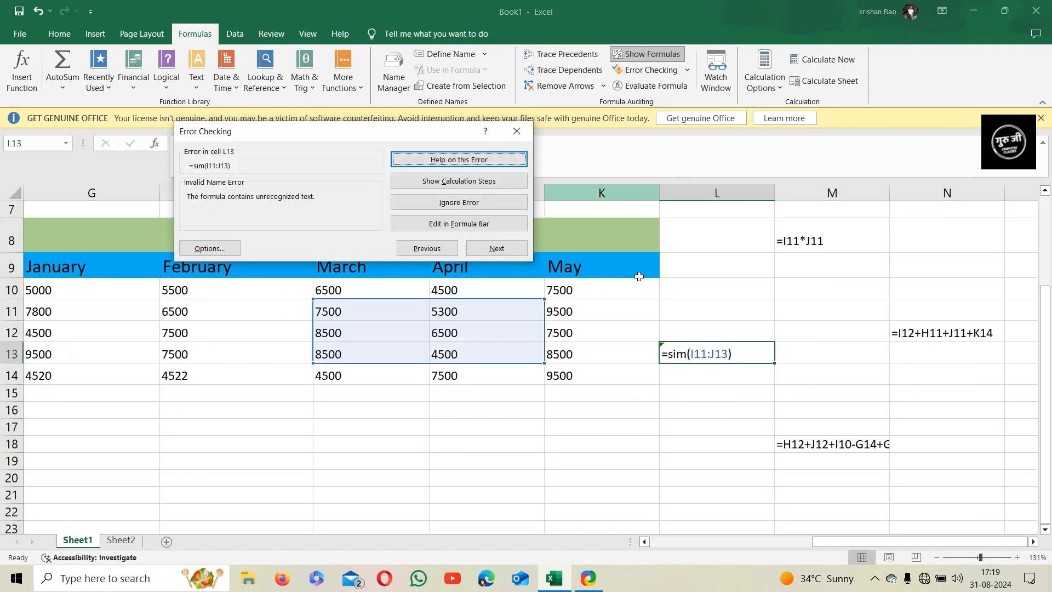
{"action": "left_click", "coordinate": [361, 143]}
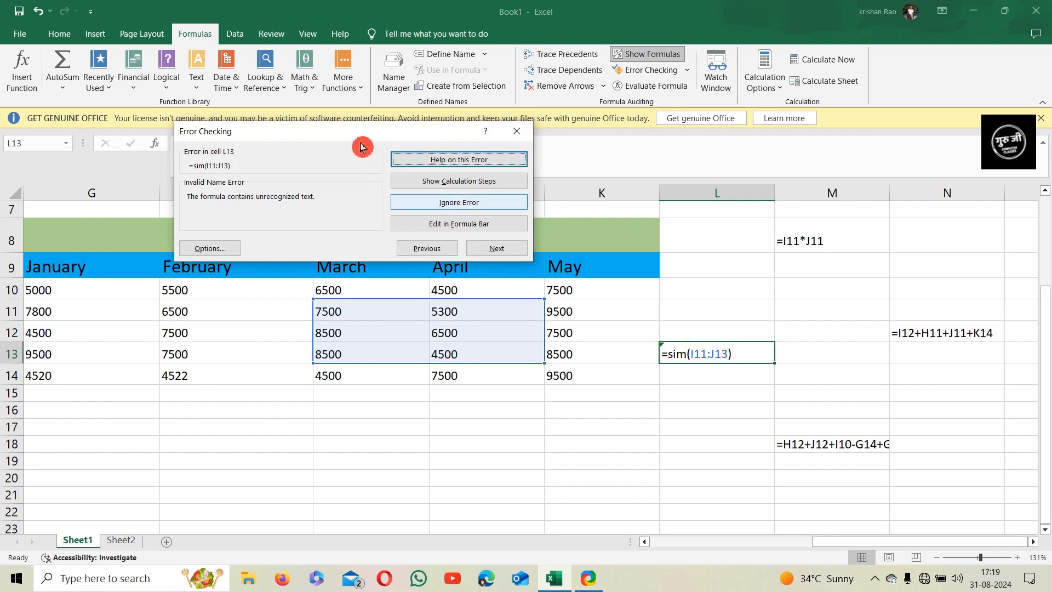
{"action": "left_click_drag", "start_coordinate": [369, 137], "coordinate": [441, 151]}
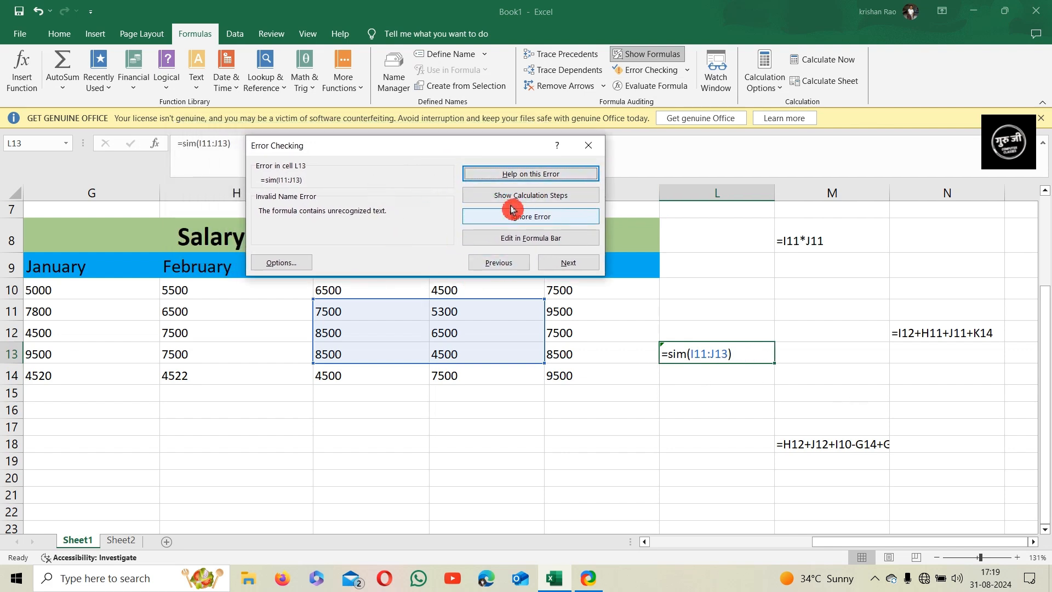
{"action": "left_click", "coordinate": [552, 241]}
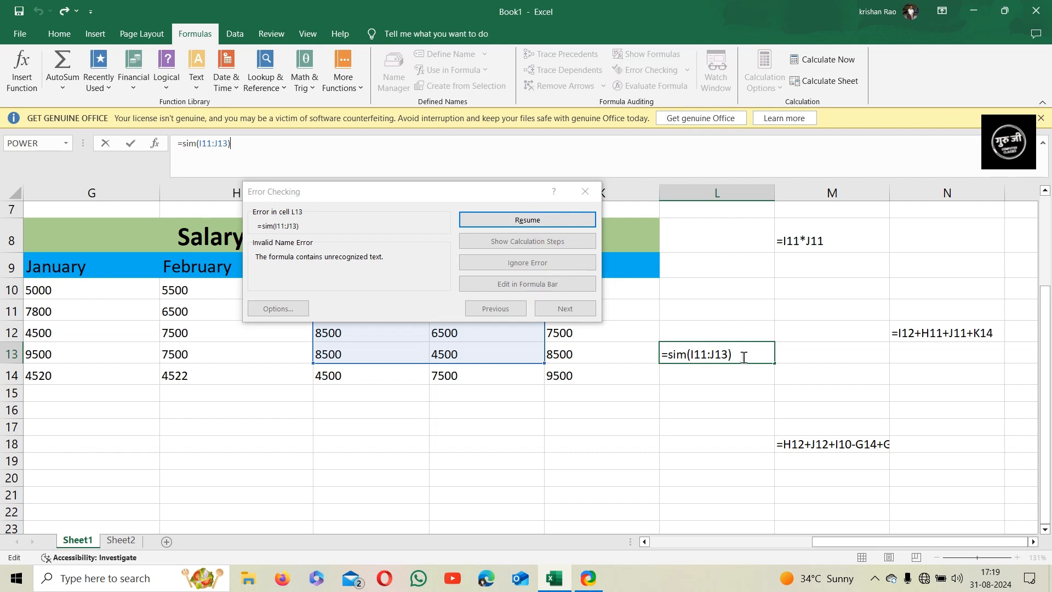
{"action": "left_click", "coordinate": [534, 222]}
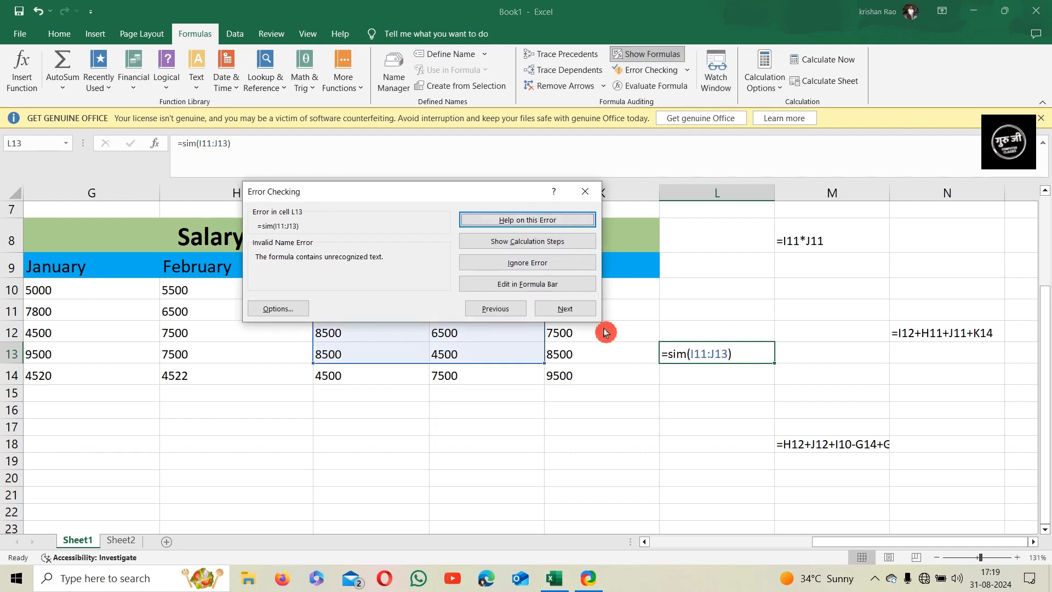
{"action": "left_click", "coordinate": [567, 286]}
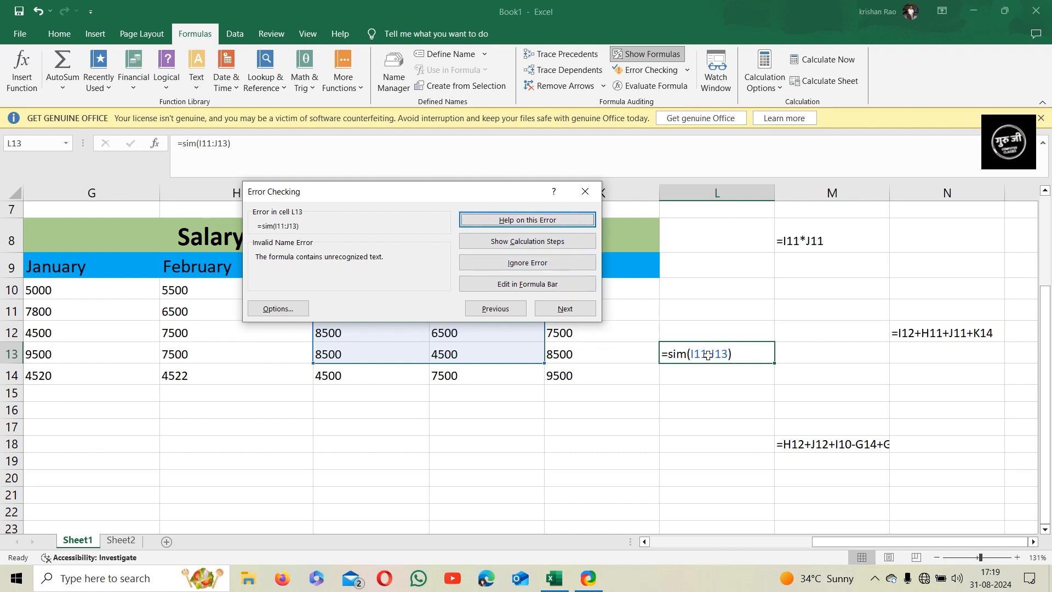
{"action": "left_click", "coordinate": [537, 225]}
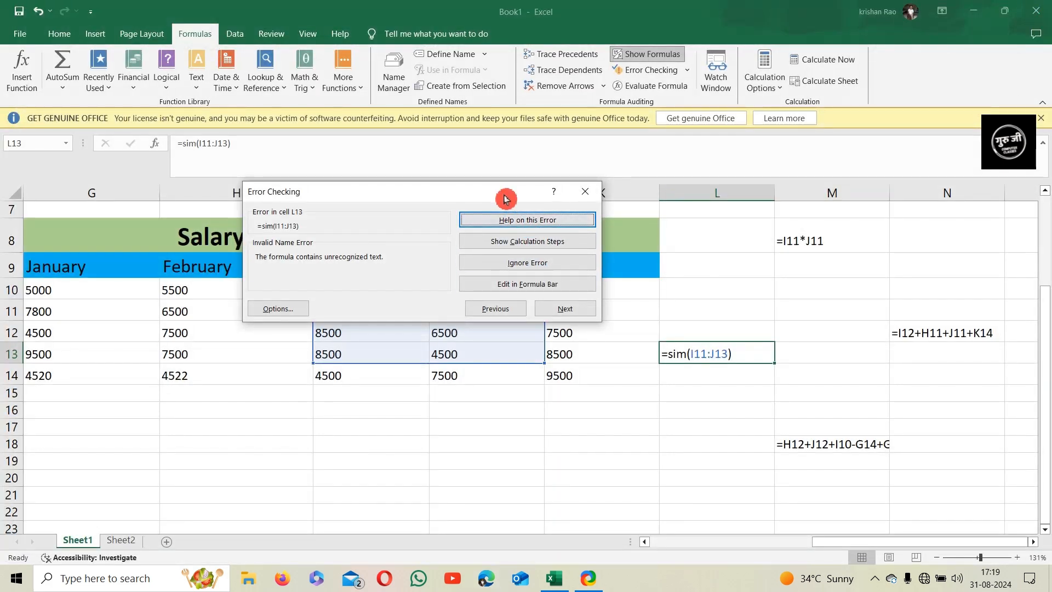
{"action": "left_click_drag", "start_coordinate": [505, 198], "coordinate": [513, 193]}
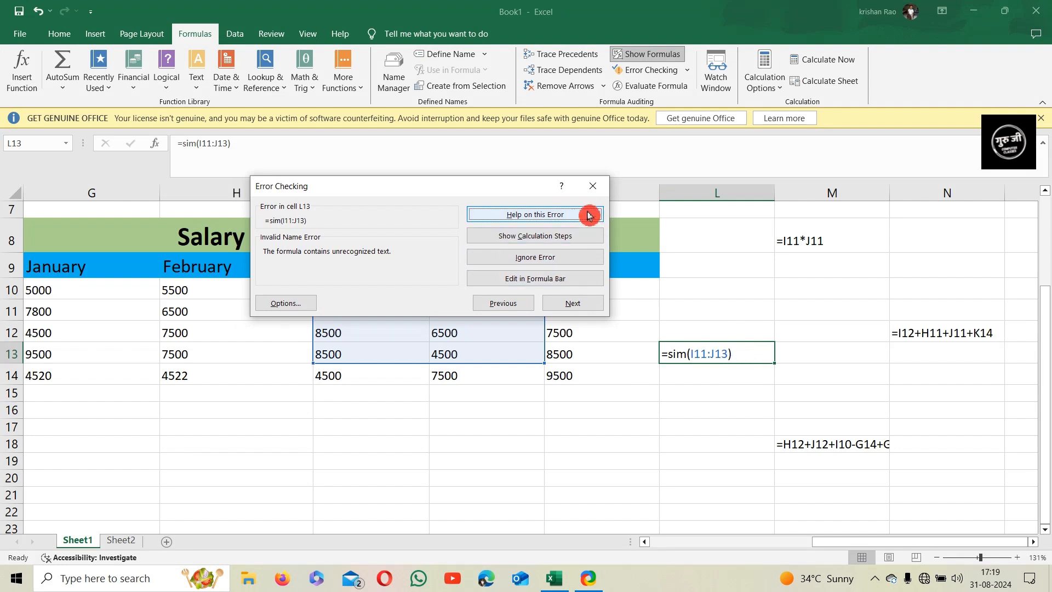
{"action": "left_click", "coordinate": [592, 184]}
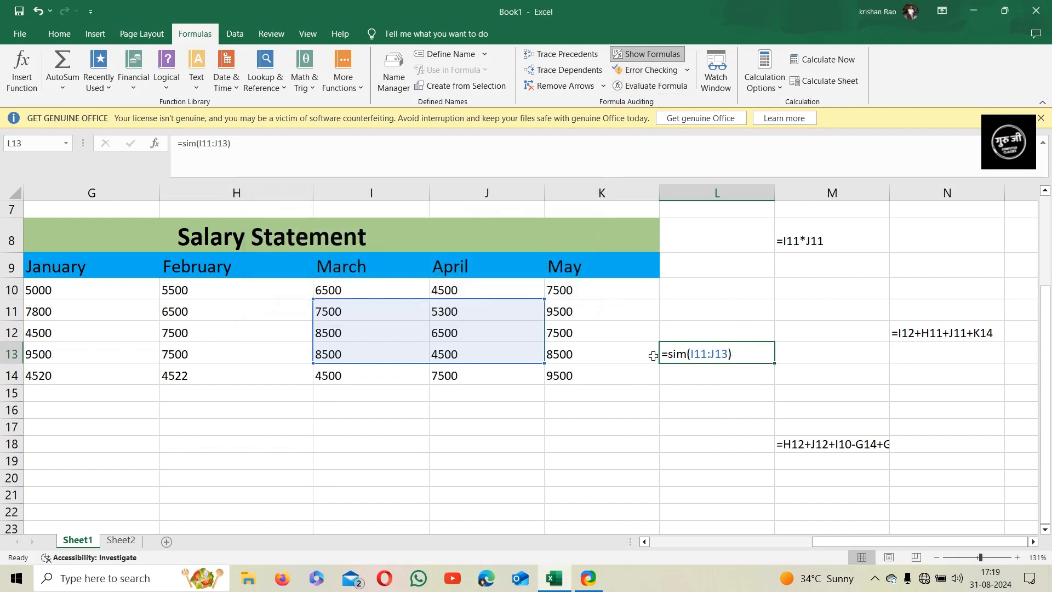
- Delete the misspelled formula from cell L13
{"action": "left_click", "coordinate": [661, 416]}
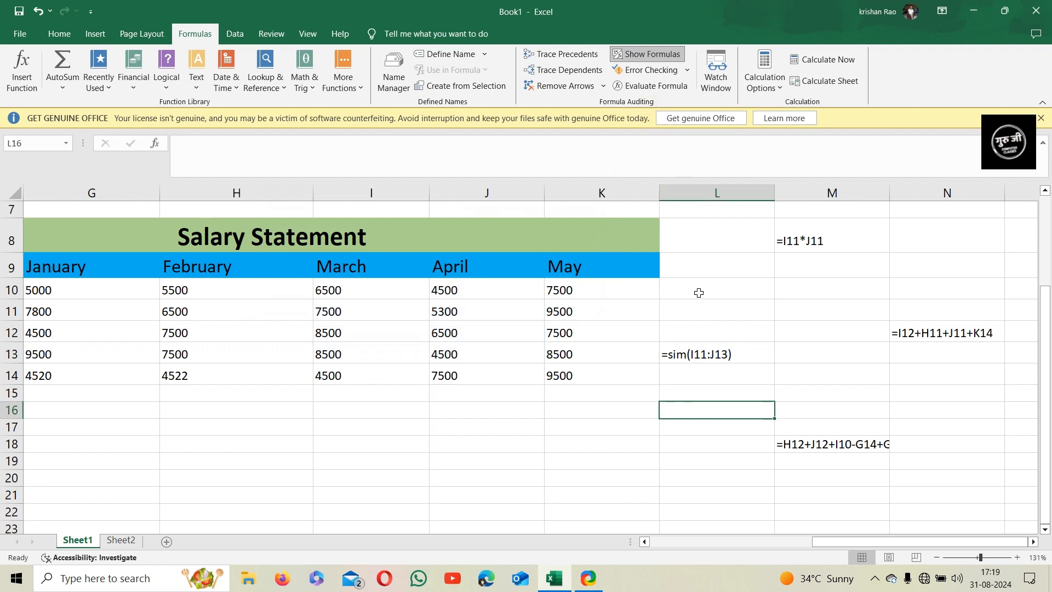
{"action": "left_click", "coordinate": [690, 353]}
{"action": "key", "text": "Delete"}
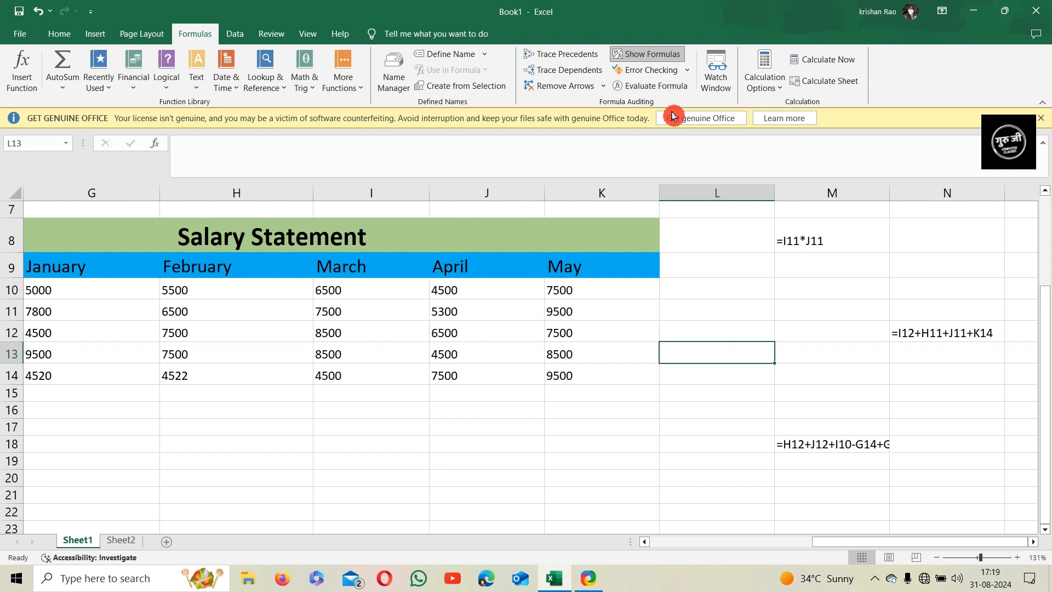
- Evaluate the multiplication formula in M8 step by step through to its final result
{"action": "left_click", "coordinate": [799, 241]}
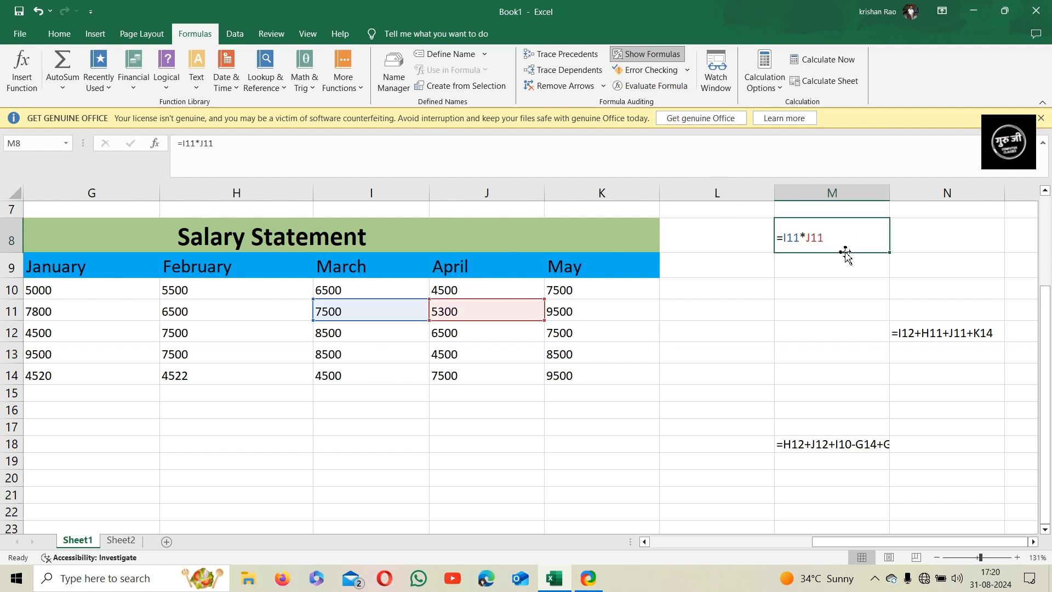
{"action": "left_click", "coordinate": [660, 86]}
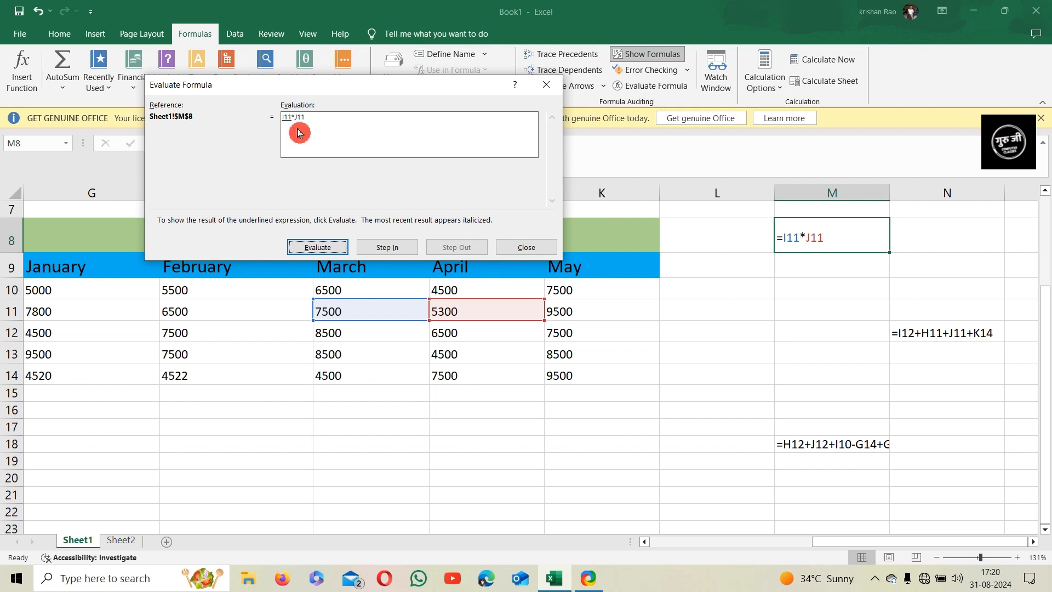
{"action": "left_click", "coordinate": [327, 250]}
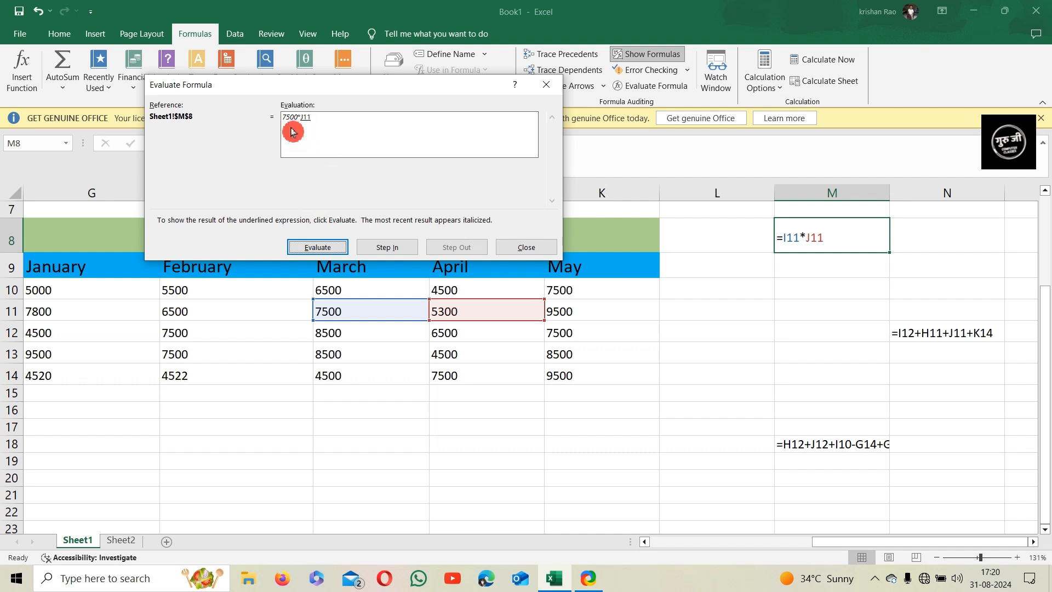
{"action": "left_click", "coordinate": [322, 248]}
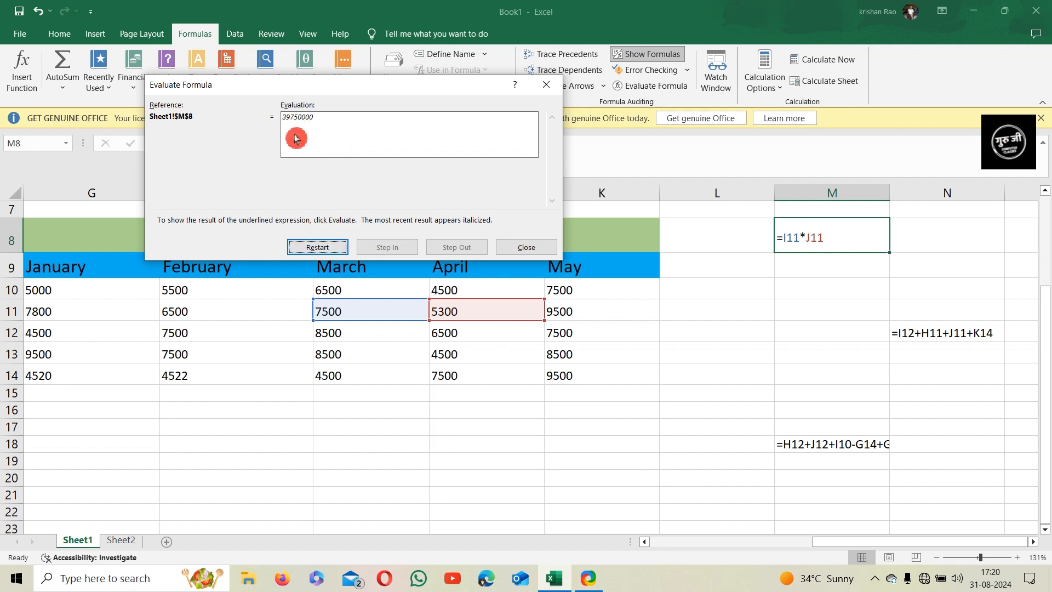
{"action": "left_click", "coordinate": [512, 248]}
- Evaluate the formula =H12+J12+I10-G14+G10 in M18 step by step through to its final result
{"action": "left_click", "coordinate": [810, 444]}
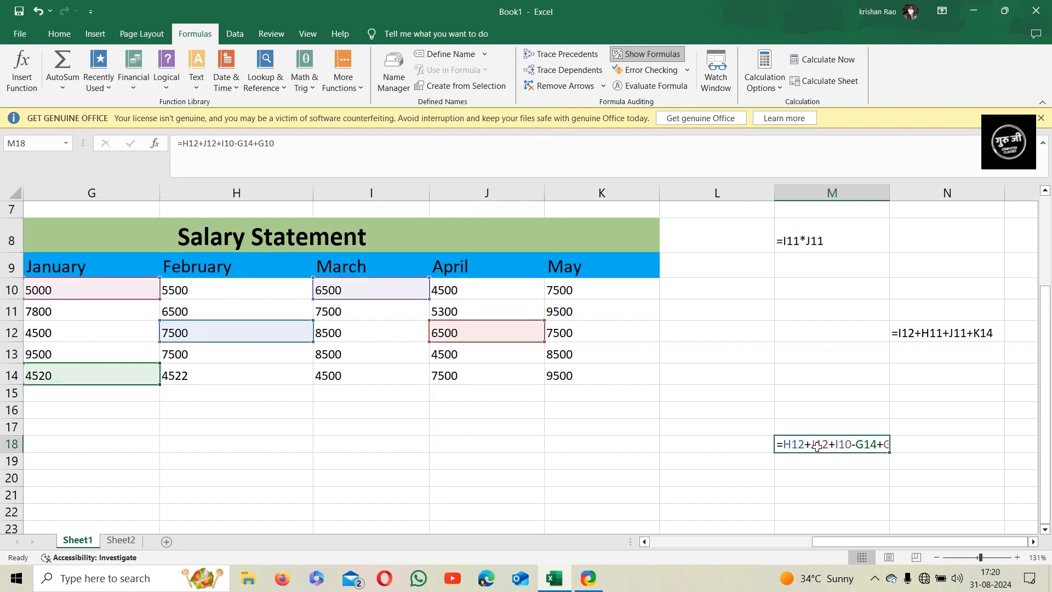
{"action": "left_click", "coordinate": [651, 93]}
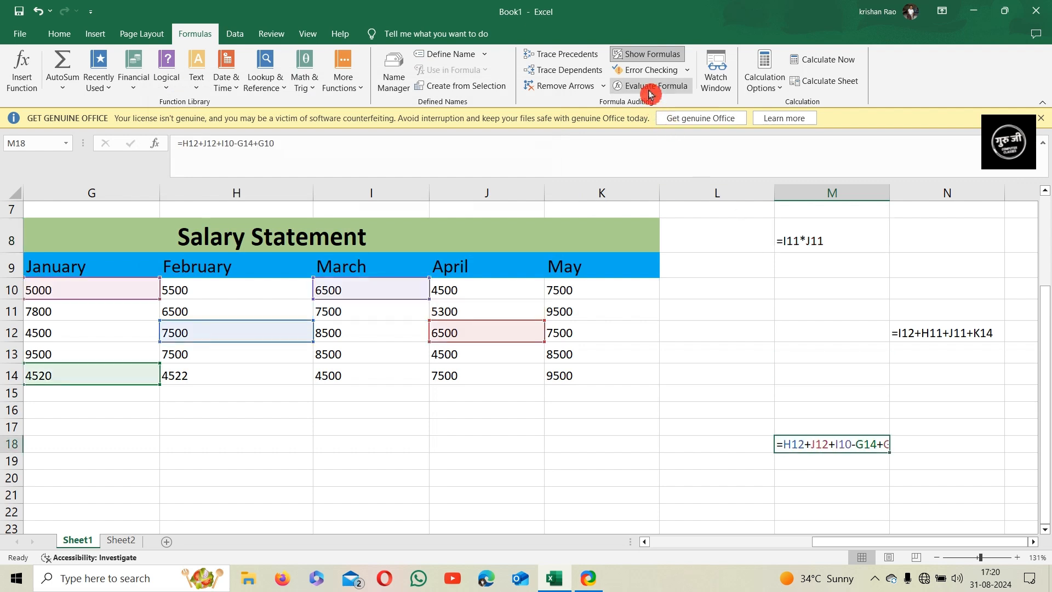
{"action": "left_click", "coordinate": [318, 247]}
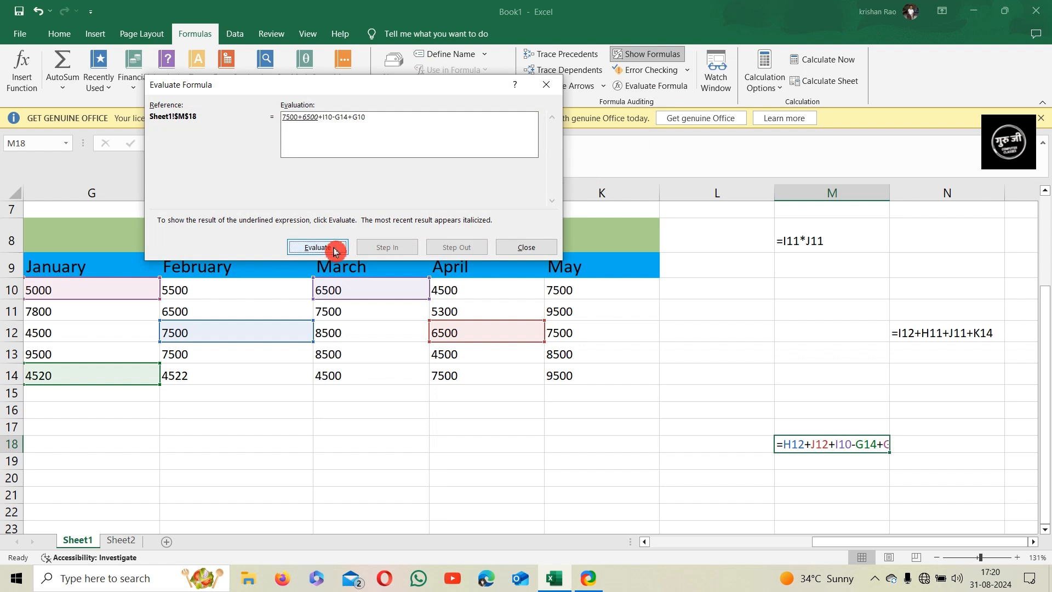
{"action": "left_click", "coordinate": [318, 250]}
{"action": "left_click", "coordinate": [317, 249]}
{"action": "left_click", "coordinate": [317, 249]}
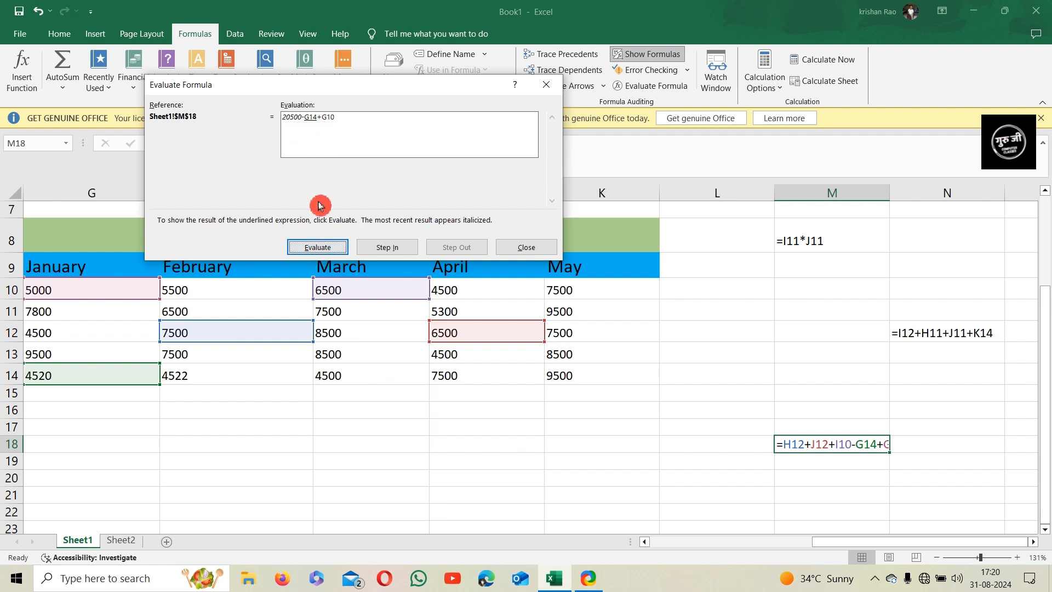
{"action": "left_click", "coordinate": [322, 247]}
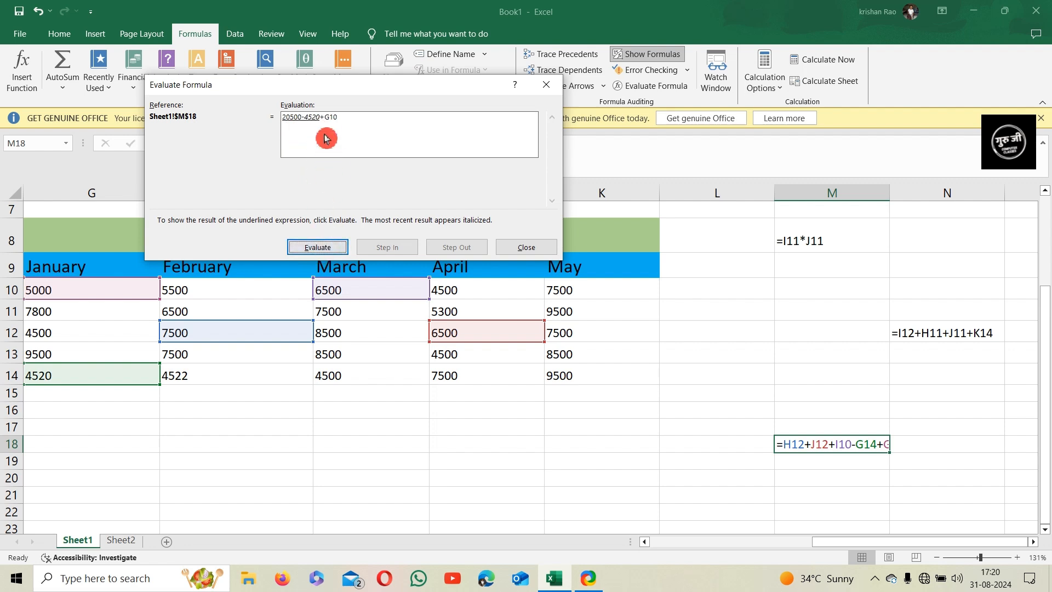
{"action": "left_click", "coordinate": [328, 248]}
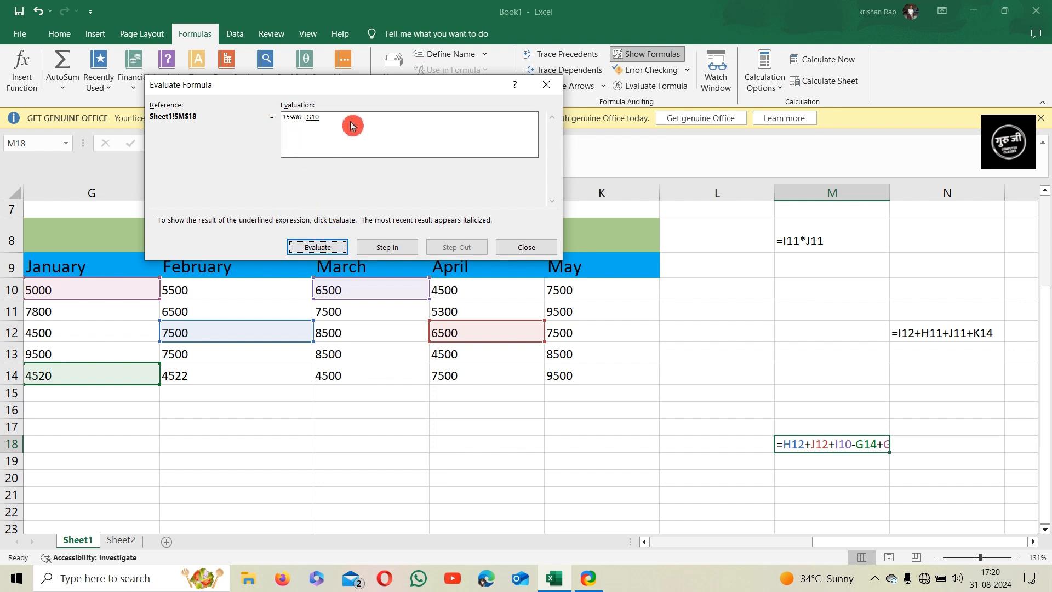
{"action": "left_click", "coordinate": [318, 243]}
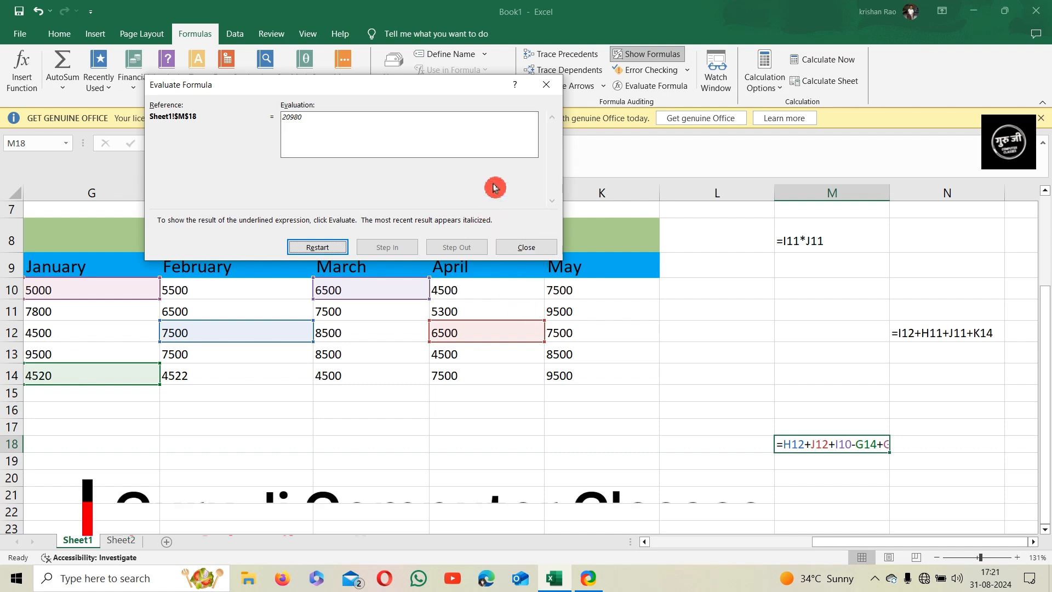
- Restart the evaluation of M18, resolve its first two cell references again, and close the evaluation
{"action": "left_click_drag", "start_coordinate": [447, 92], "coordinate": [662, 105]}
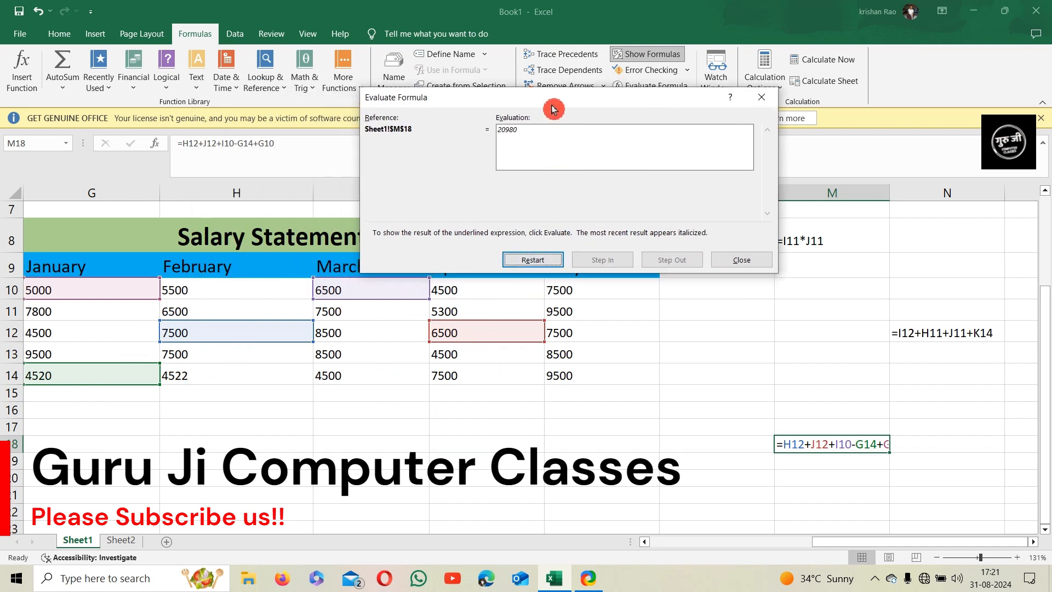
{"action": "left_click_drag", "start_coordinate": [551, 107], "coordinate": [538, 110]}
{"action": "left_click", "coordinate": [533, 264]}
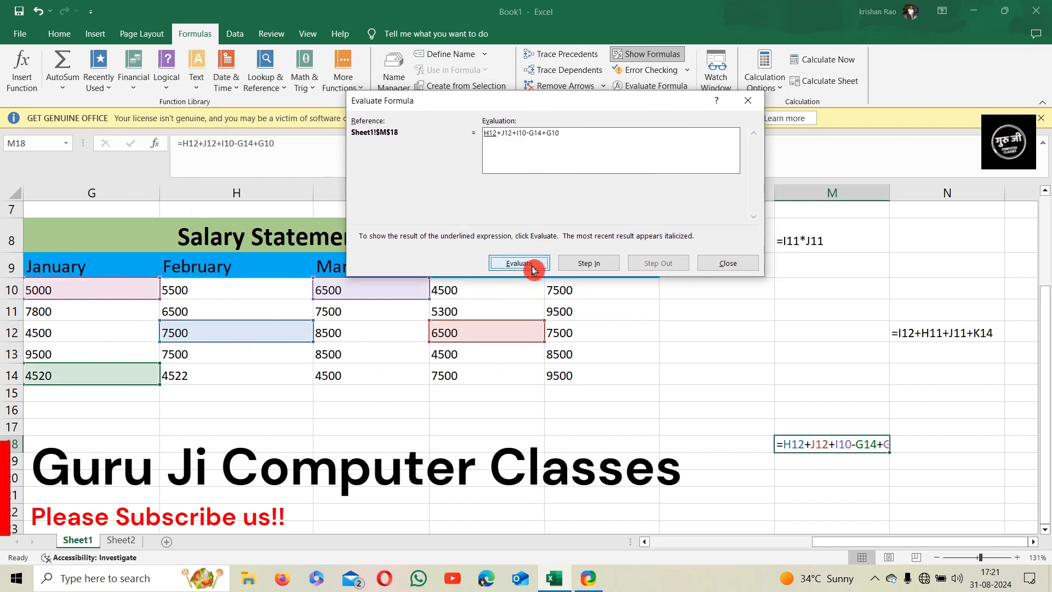
{"action": "left_click", "coordinate": [537, 263]}
{"action": "left_click", "coordinate": [537, 264]}
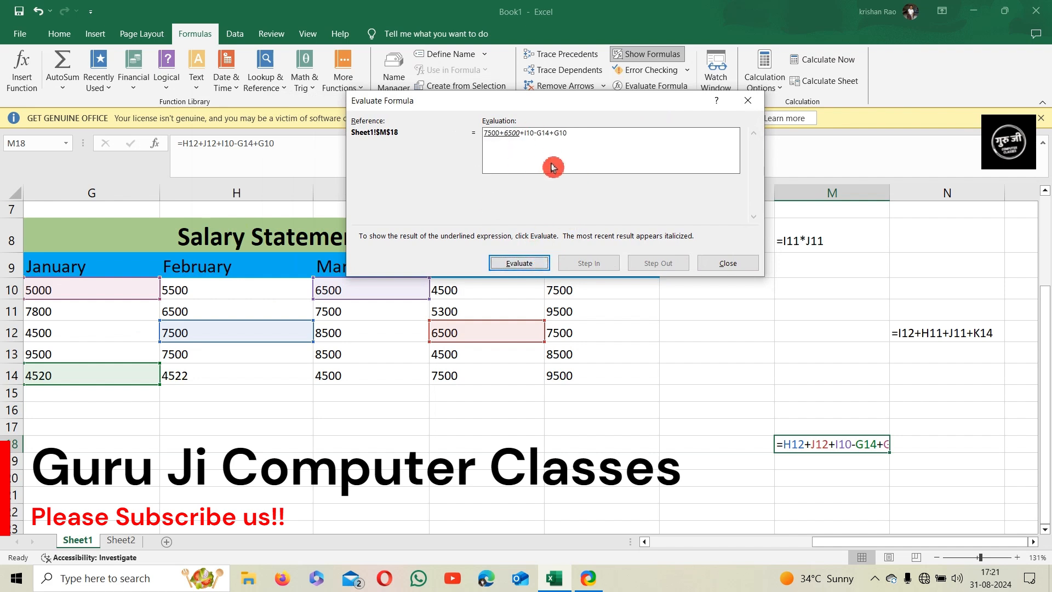
{"action": "left_click", "coordinate": [720, 266]}
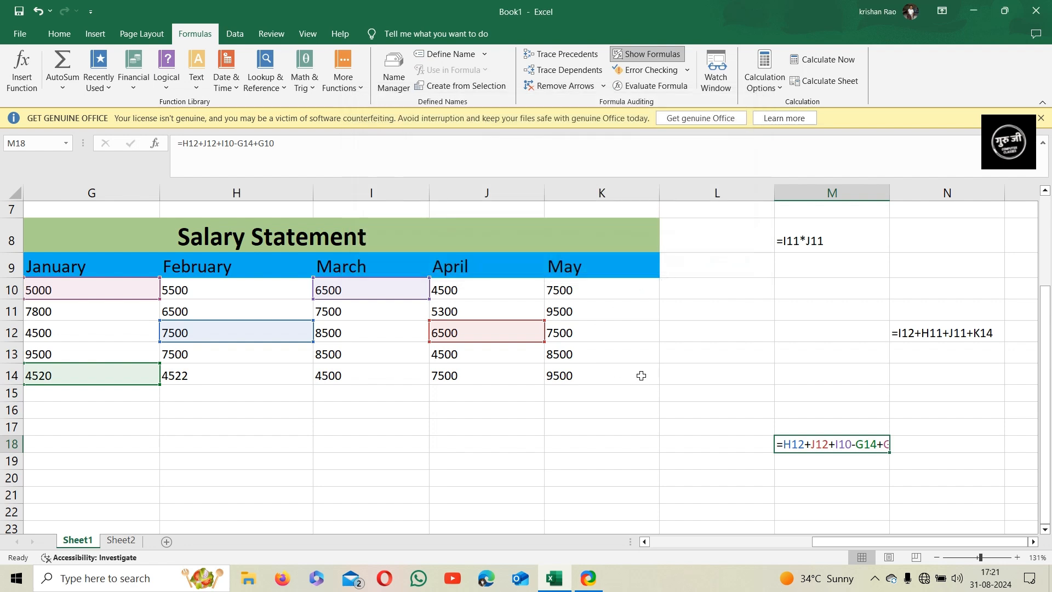
- Add a new blank worksheet after the salary statement sheet
{"action": "left_click", "coordinate": [748, 427]}
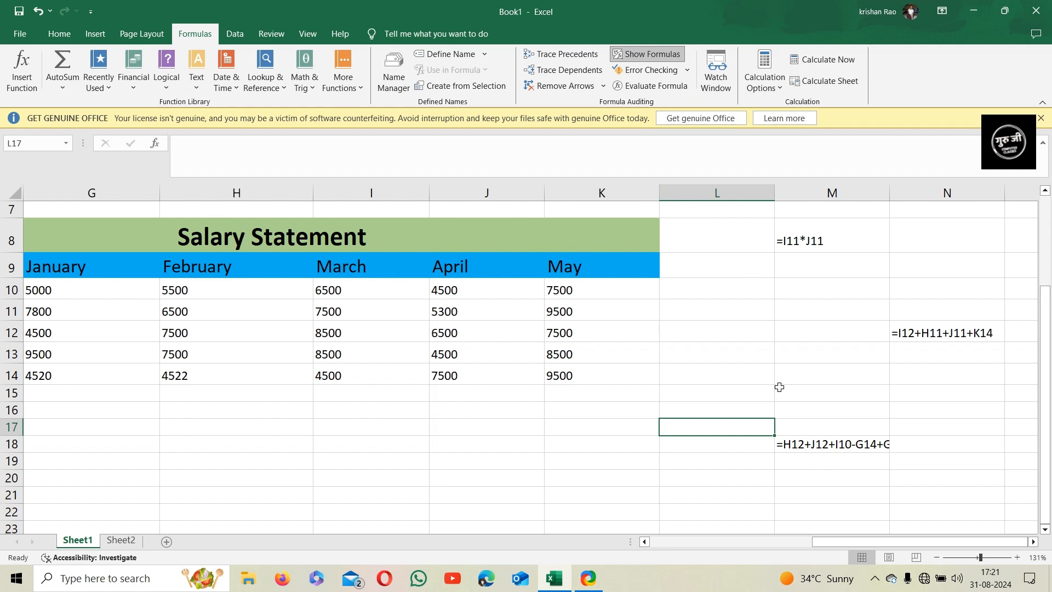
{"action": "left_click_drag", "start_coordinate": [829, 545], "coordinate": [749, 556]}
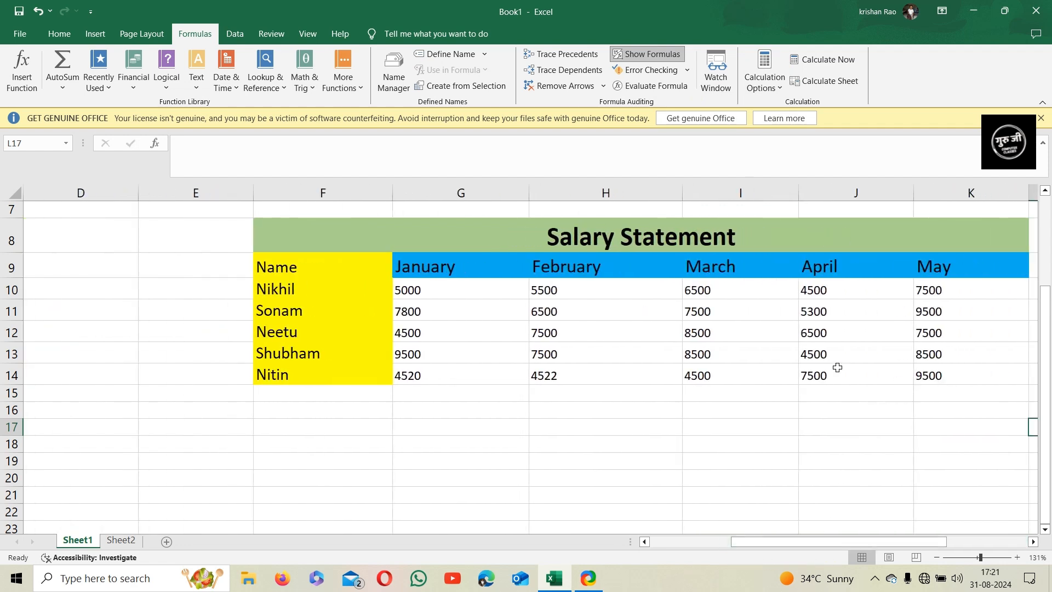
{"action": "left_click", "coordinate": [168, 549]}
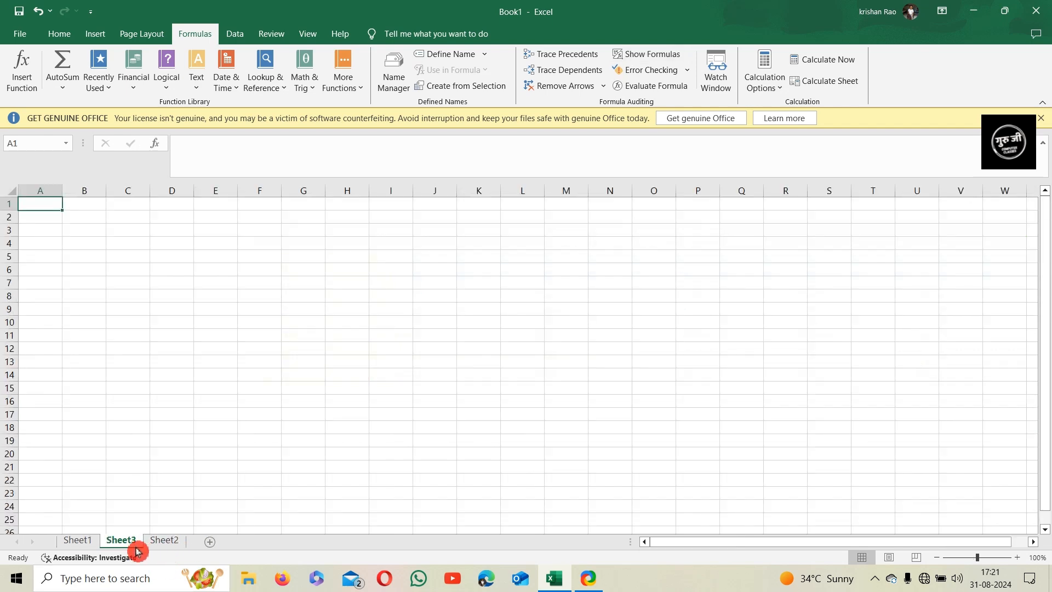
- Switch back and forth between the salary statement on Sheet1 and the new blank sheet, finishing on the blank sheet
{"action": "left_click", "coordinate": [88, 546]}
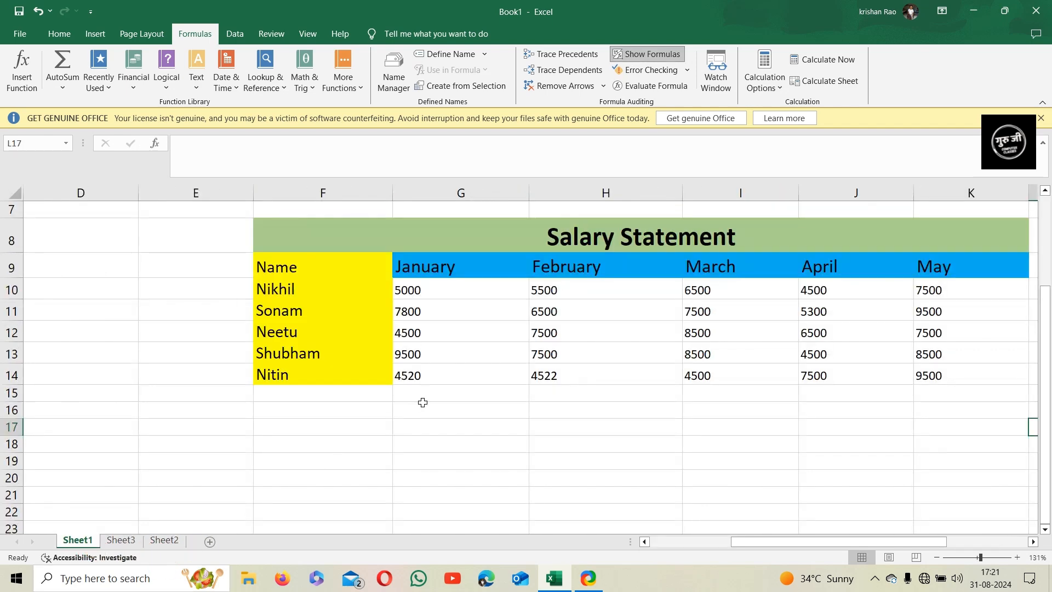
{"action": "left_click", "coordinate": [122, 541]}
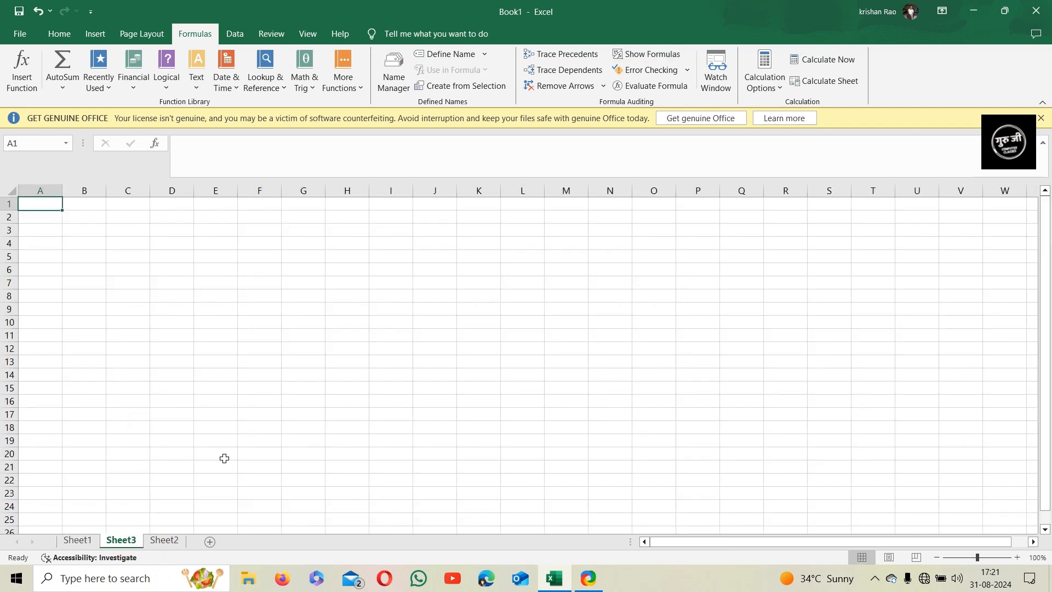
{"action": "left_click", "coordinate": [81, 540]}
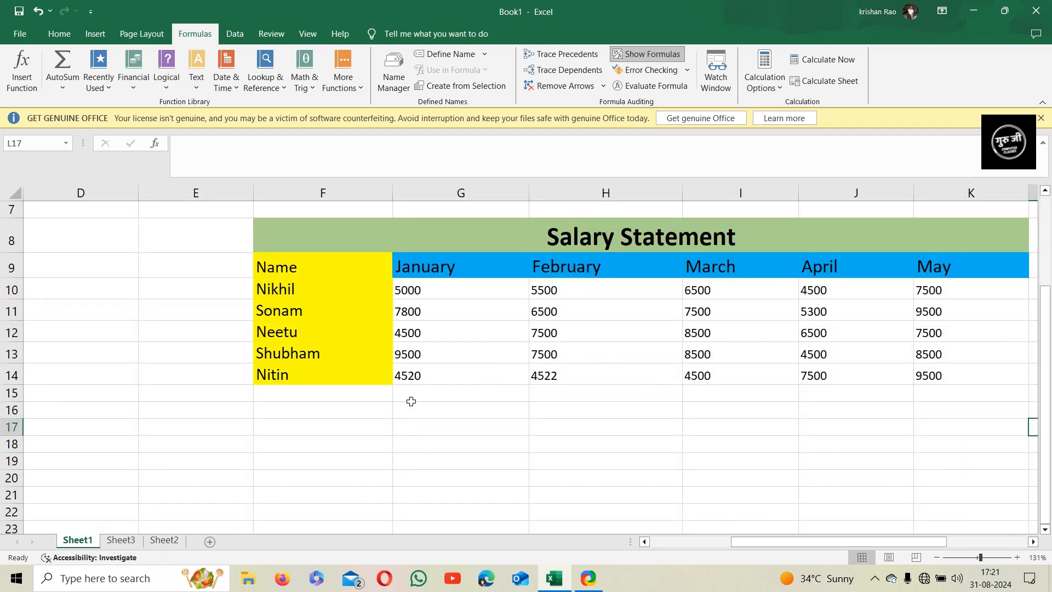
{"action": "left_click", "coordinate": [121, 540]}
{"action": "left_click", "coordinate": [245, 401]}
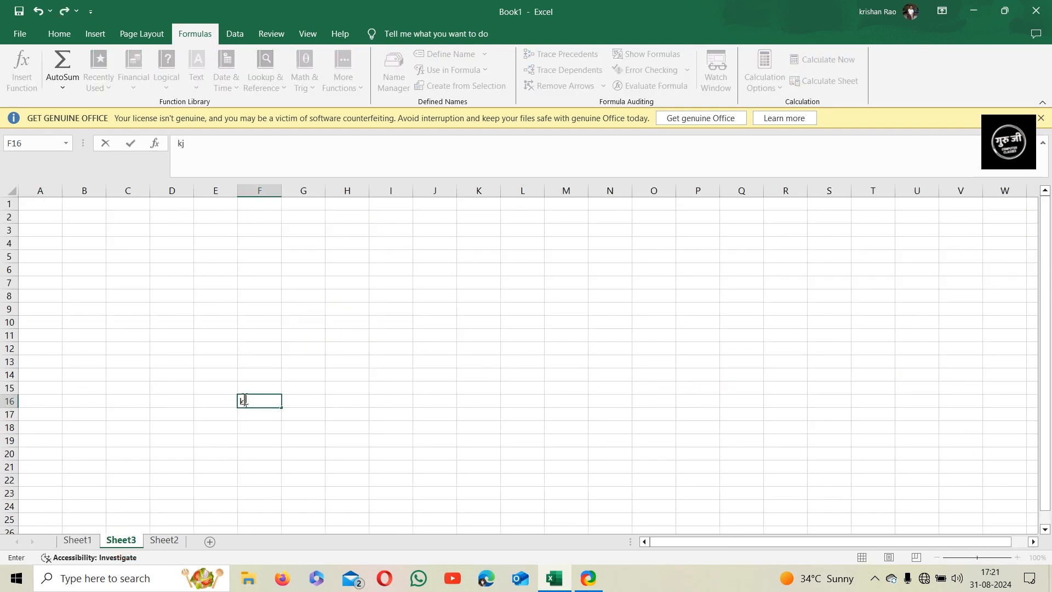
{"action": "left_click", "coordinate": [79, 540]}
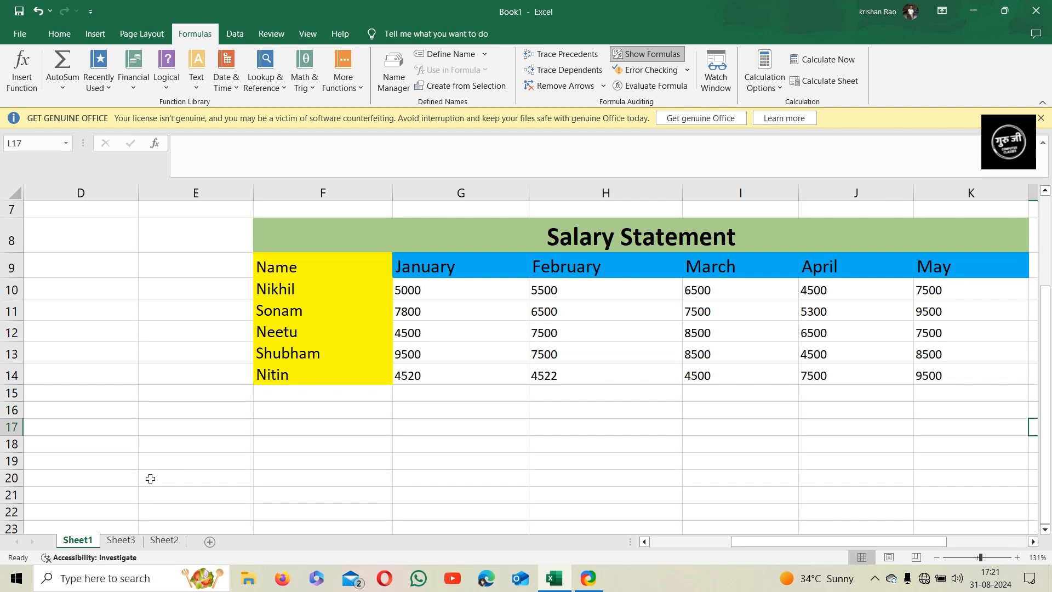
{"action": "left_click", "coordinate": [121, 540]}
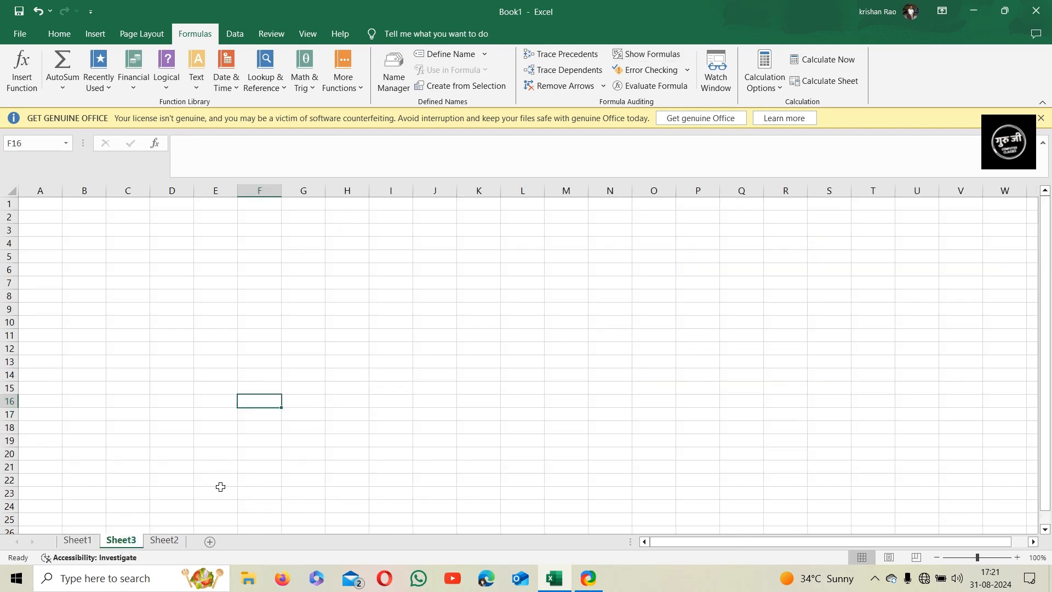
- Switch to the salary statement on Sheet1, open the Watch Window and move it above the table
{"action": "left_click", "coordinate": [77, 540]}
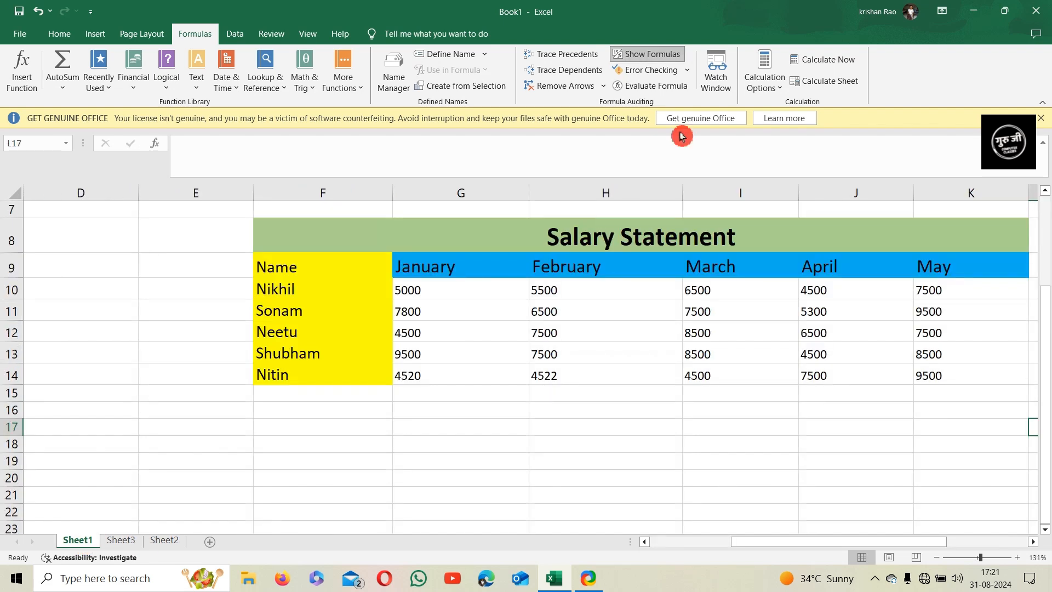
{"action": "left_click", "coordinate": [717, 94]}
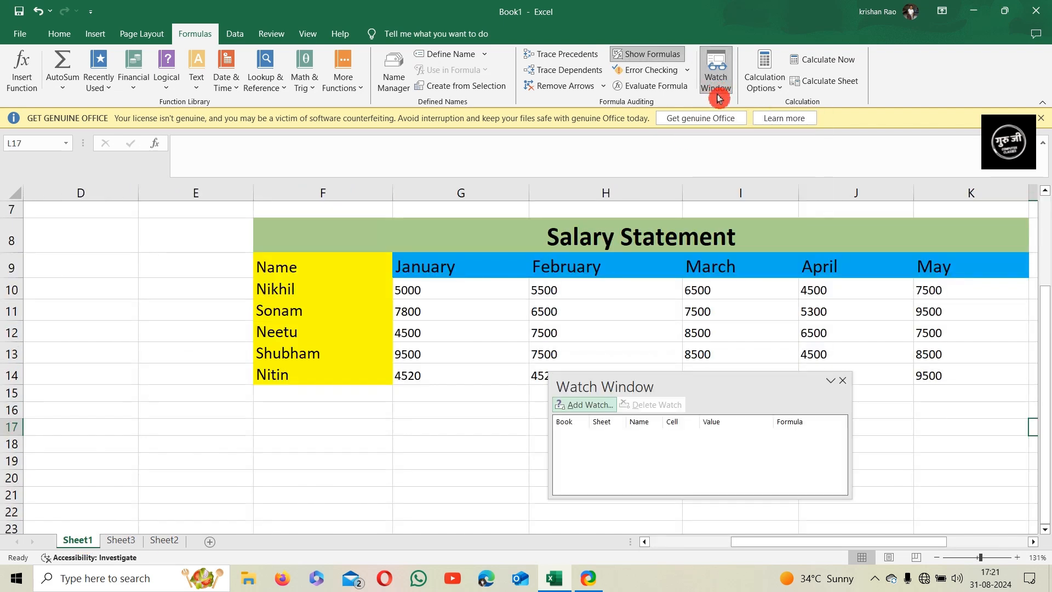
{"action": "left_click_drag", "start_coordinate": [688, 387], "coordinate": [481, 141]}
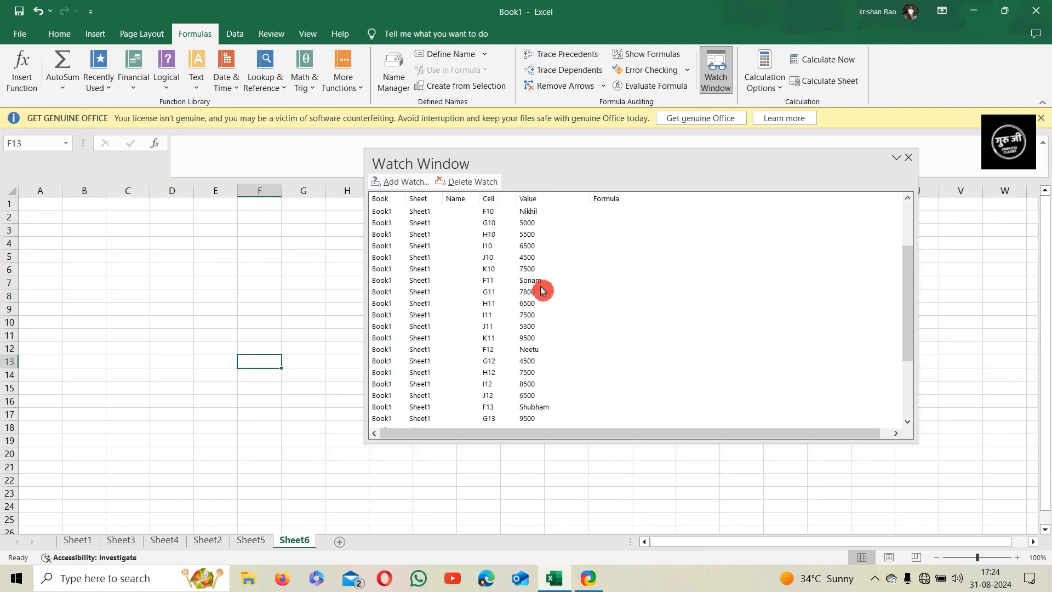
- Delete the watches on Sheet1 cells F10 and K9, and close the Watch Window
{"action": "scroll", "coordinate": [535, 276], "scroll_direction": "up", "scroll_amount": 3}
{"action": "left_click", "coordinate": [458, 315]}
{"action": "left_click", "coordinate": [448, 349]}
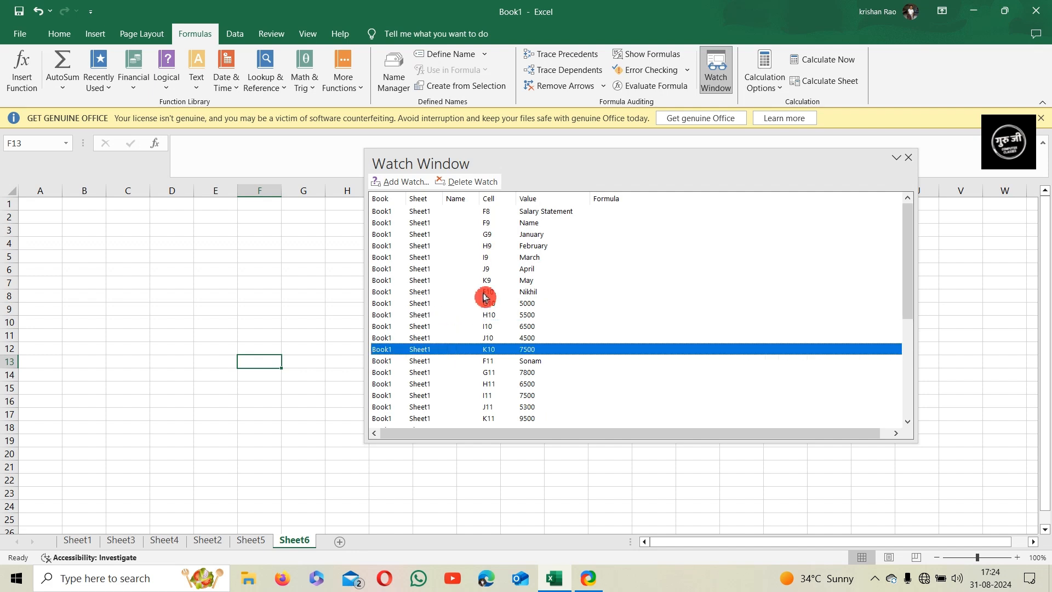
{"action": "left_click", "coordinate": [484, 292]}
{"action": "left_click", "coordinate": [479, 184]}
{"action": "left_click", "coordinate": [469, 282]}
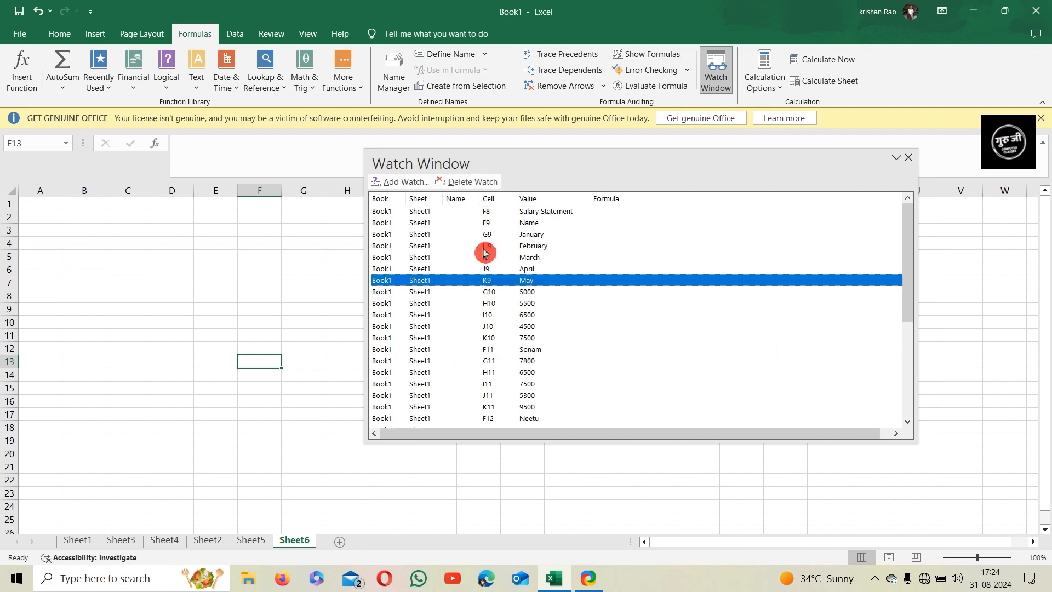
{"action": "left_click", "coordinate": [461, 182]}
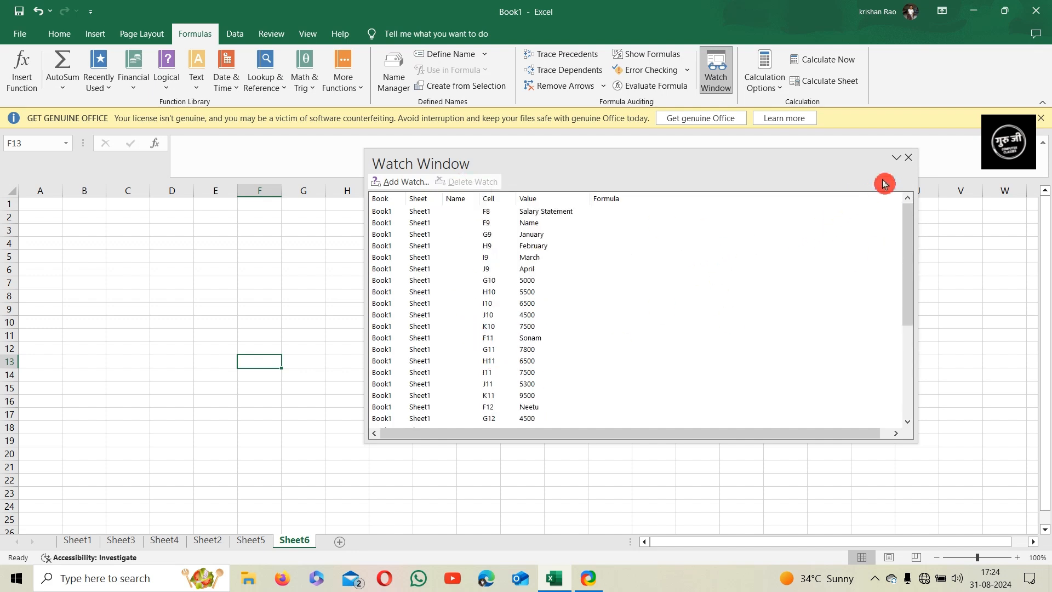
{"action": "left_click", "coordinate": [911, 163]}
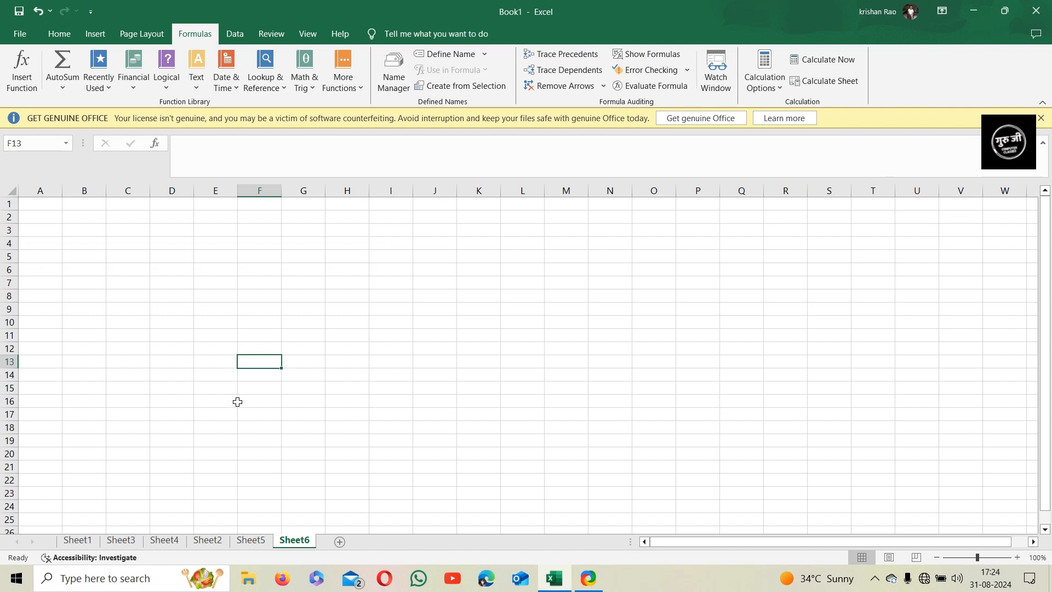
{"action": "left_click", "coordinate": [716, 74]}
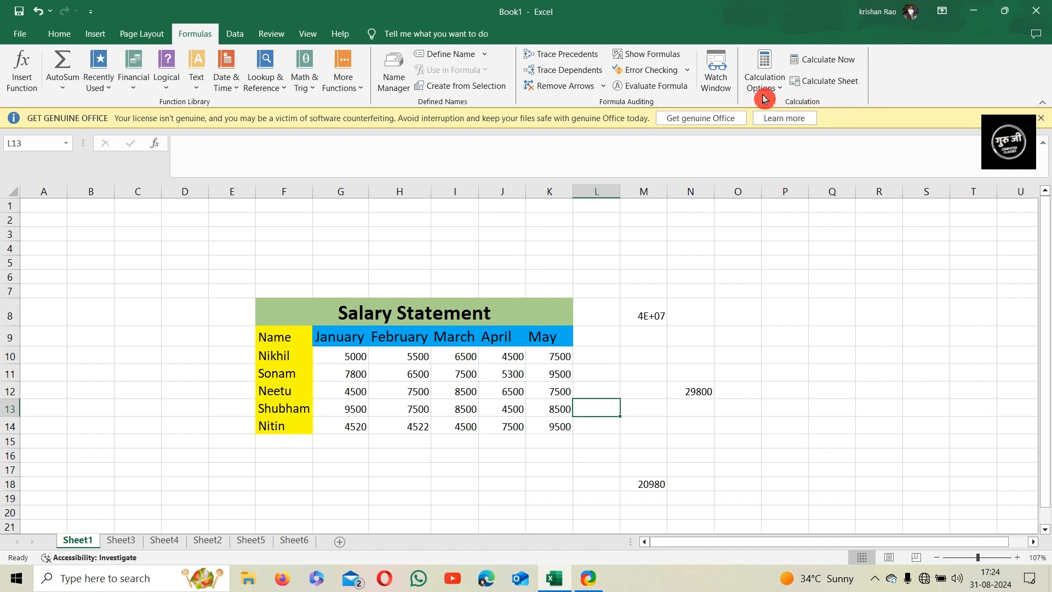
- Clear the leftover formula results in M5:N19 beside the salary statement
{"action": "left_click_drag", "start_coordinate": [684, 263], "coordinate": [642, 500]}
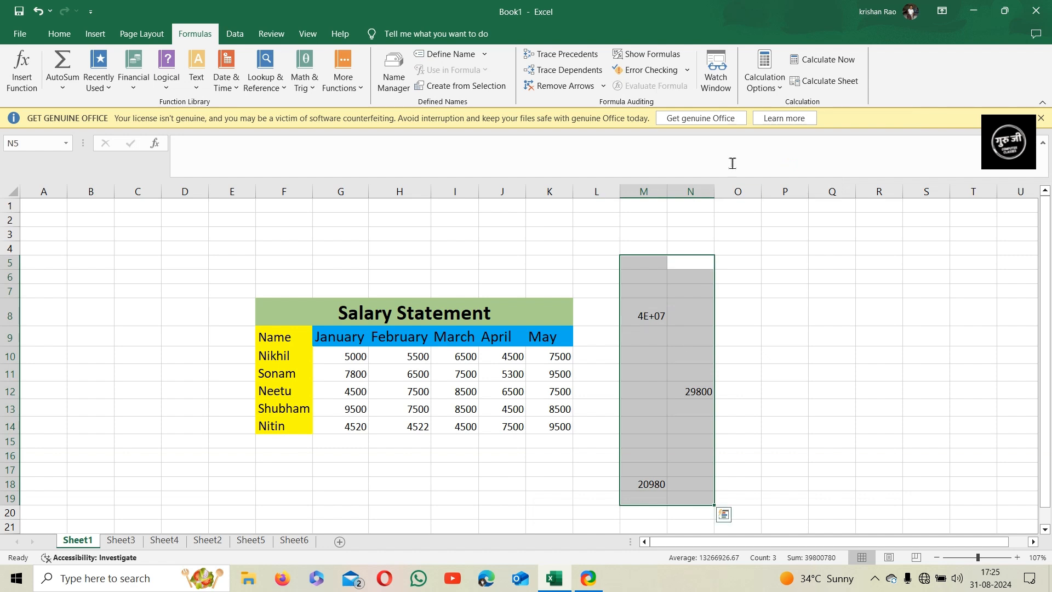
{"action": "key", "text": "Delete"}
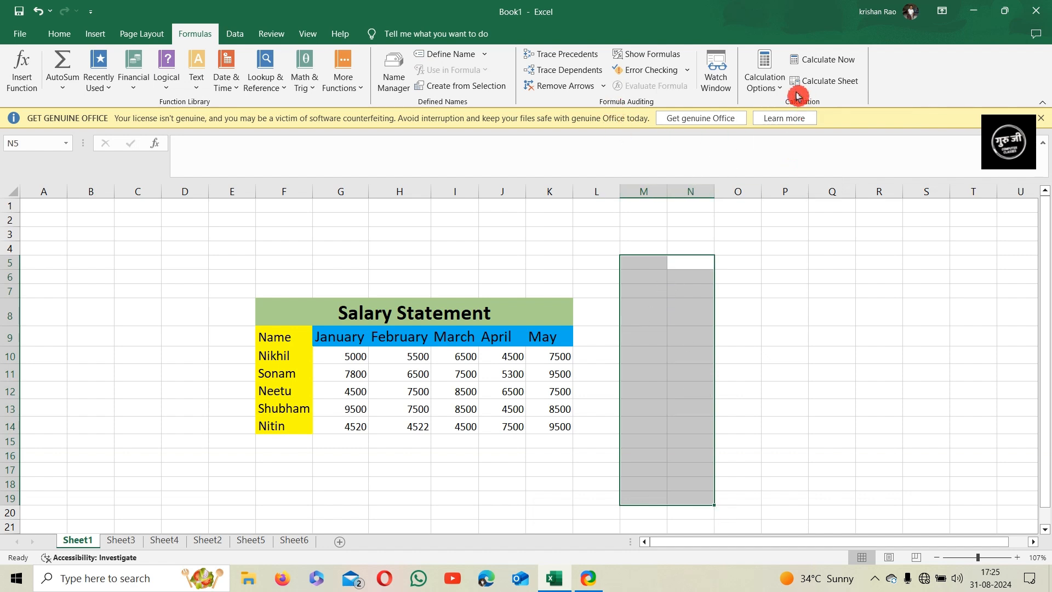
- Enter =SUM(G10:K10) in L10 to total the first employee's salaries from January to May
{"action": "left_click", "coordinate": [603, 322]}
{"action": "scroll", "coordinate": [615, 351], "scroll_direction": "down", "scroll_amount": 1}
{"action": "scroll", "coordinate": [616, 352], "scroll_direction": "down", "scroll_amount": 1}
{"action": "left_click", "coordinate": [601, 312]}
{"action": "type", "text": "=sum"}
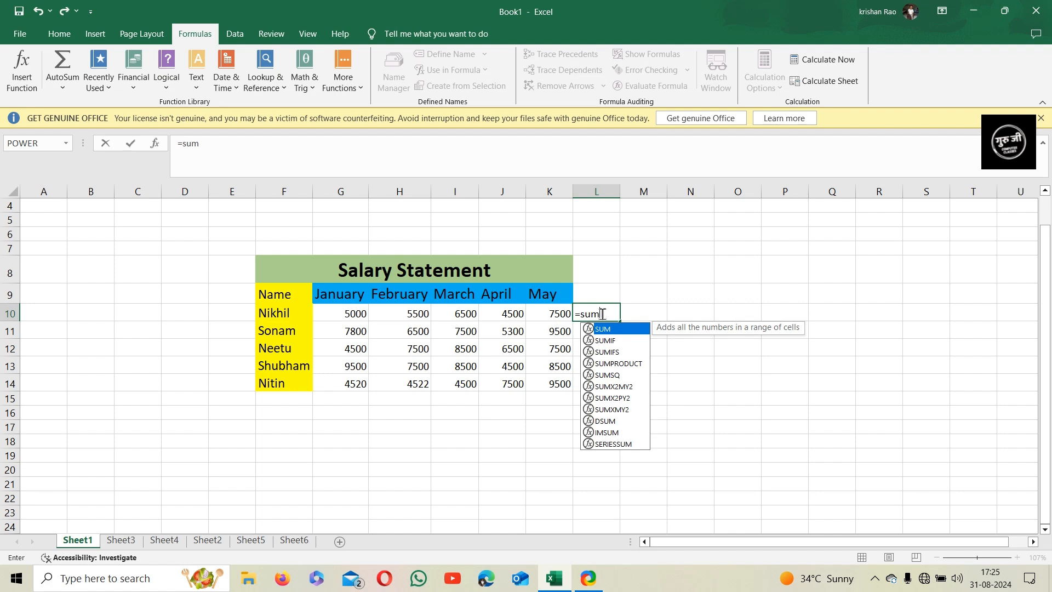
{"action": "type", "text": "("}
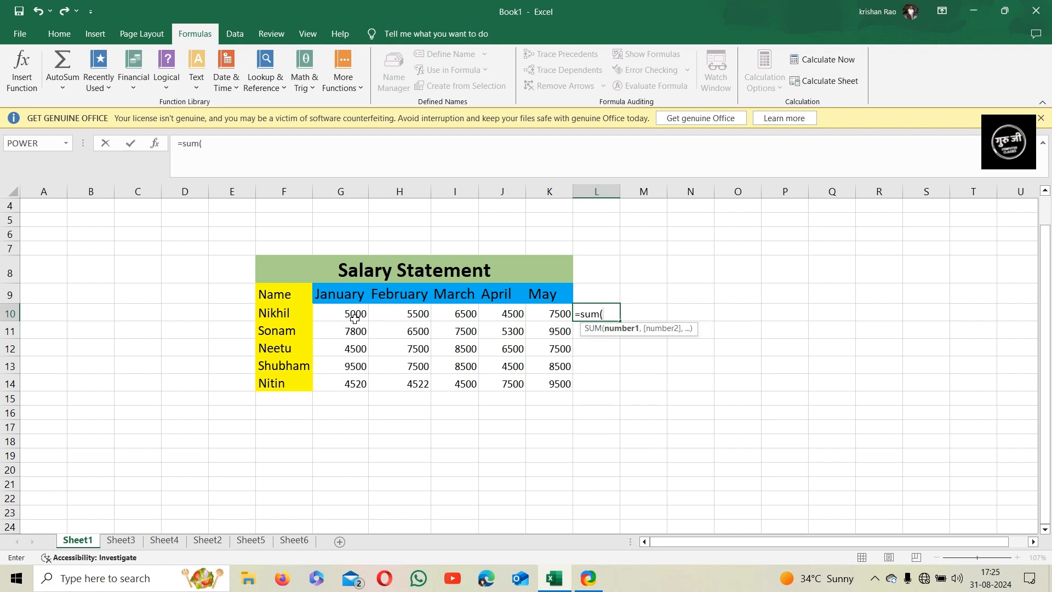
{"action": "left_click_drag", "start_coordinate": [356, 315], "coordinate": [549, 313]}
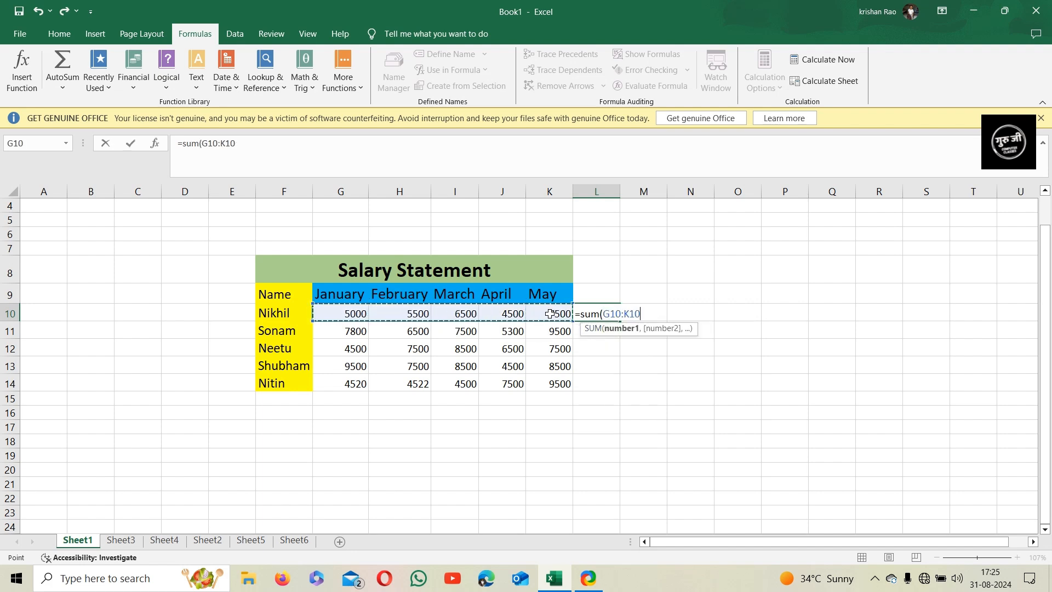
{"action": "key", "text": "Return"}
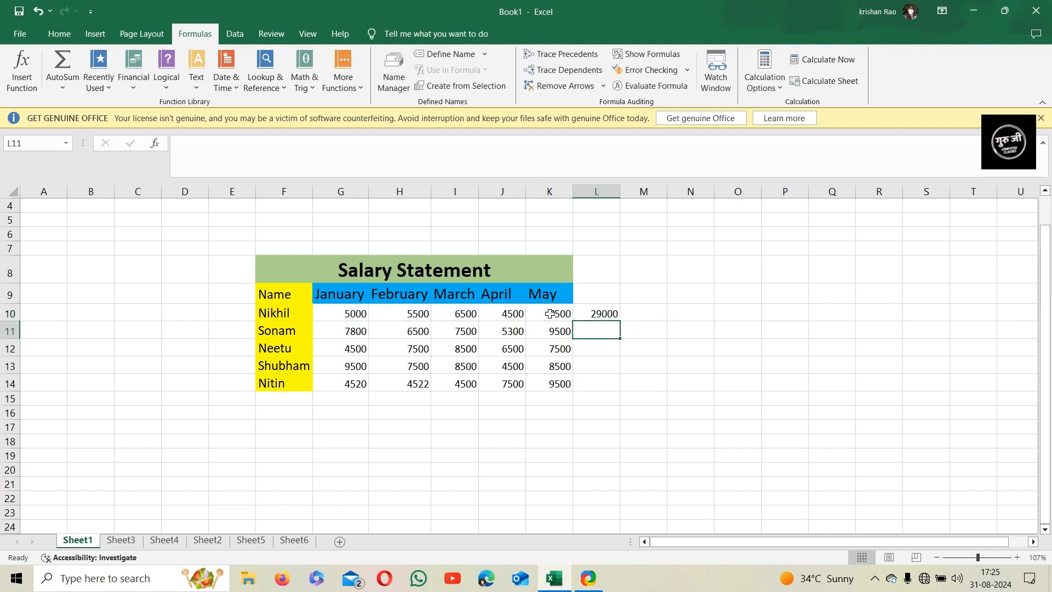
- Fill the L10 sum down to L14 under automatic calculation, look at the calculation options, and undo the fill
{"action": "left_click", "coordinate": [606, 313]}
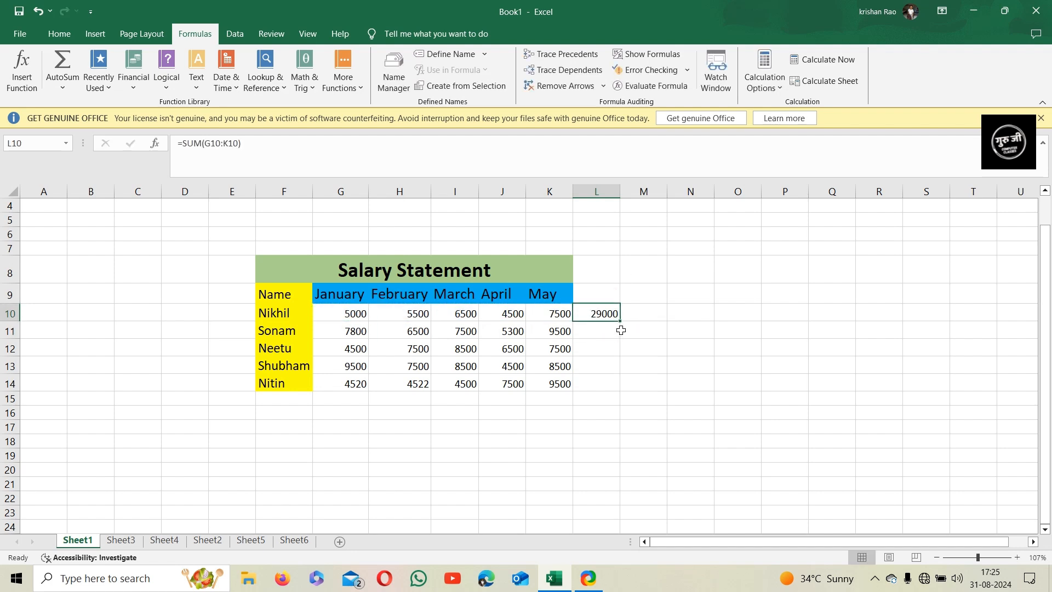
{"action": "left_click_drag", "start_coordinate": [621, 321], "coordinate": [620, 390]}
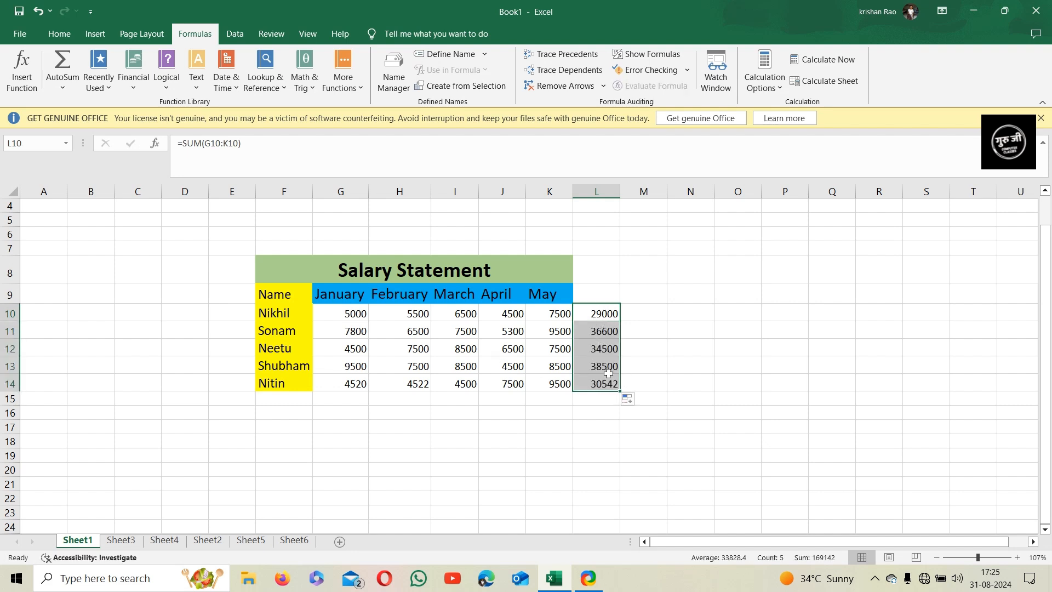
{"action": "left_click", "coordinate": [778, 90]}
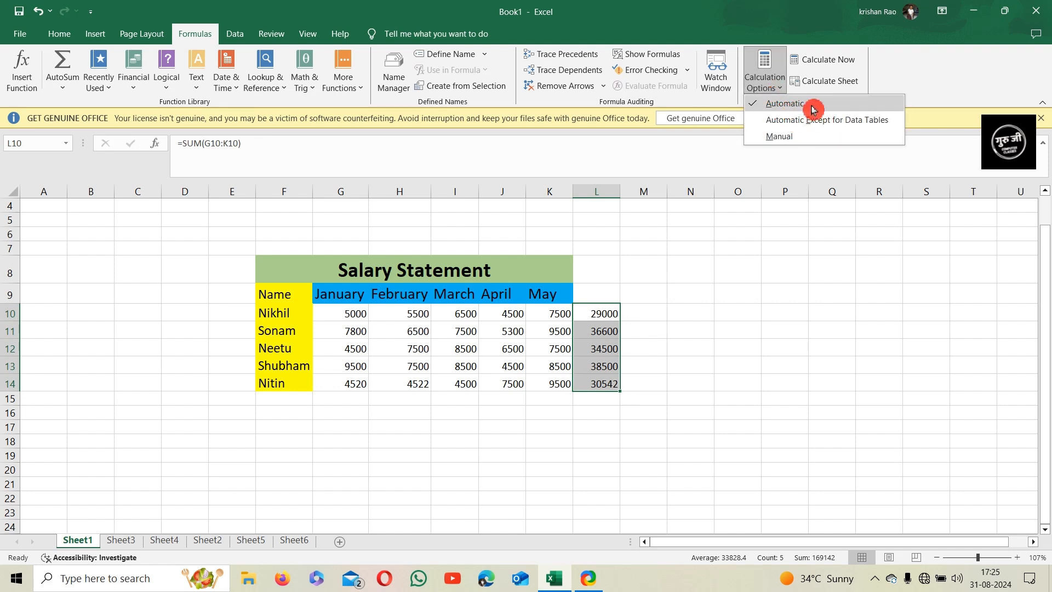
{"action": "left_click", "coordinate": [767, 241]}
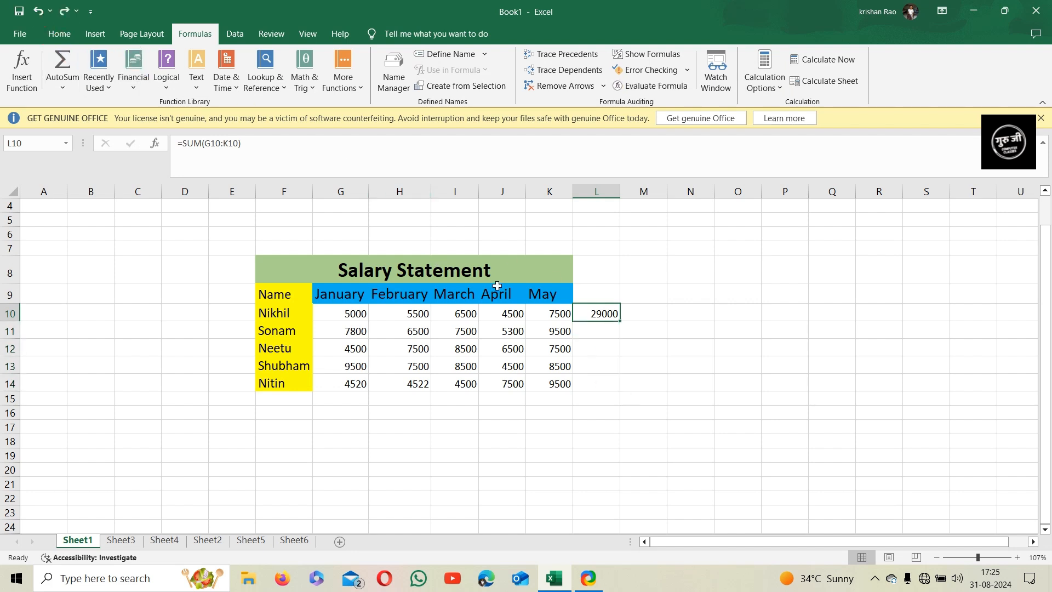
- Set workbook calculation to Manual and fill the L10 sum down to L14
{"action": "left_click", "coordinate": [761, 88]}
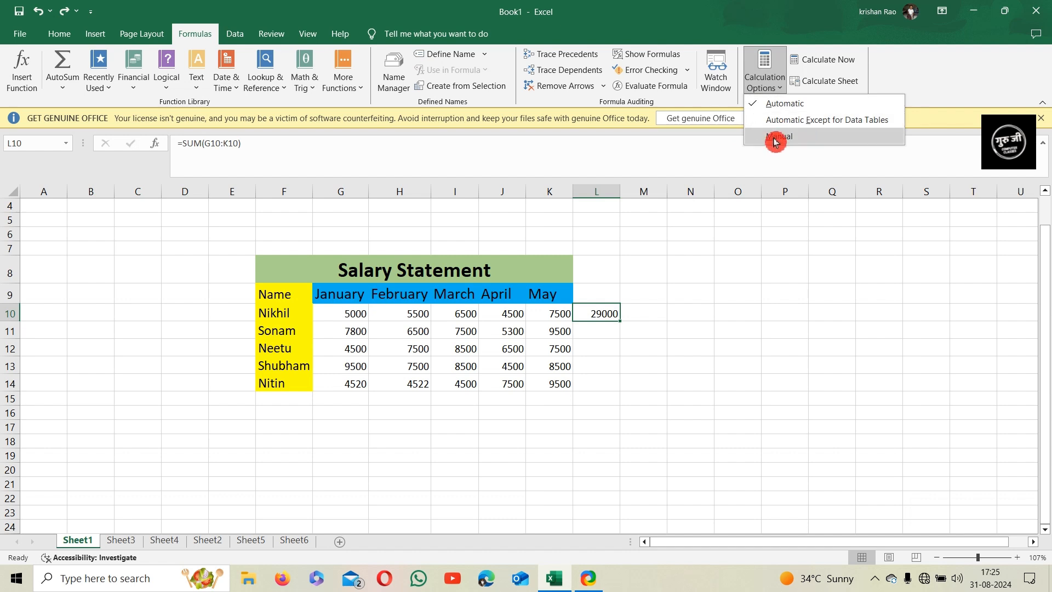
{"action": "left_click", "coordinate": [775, 140]}
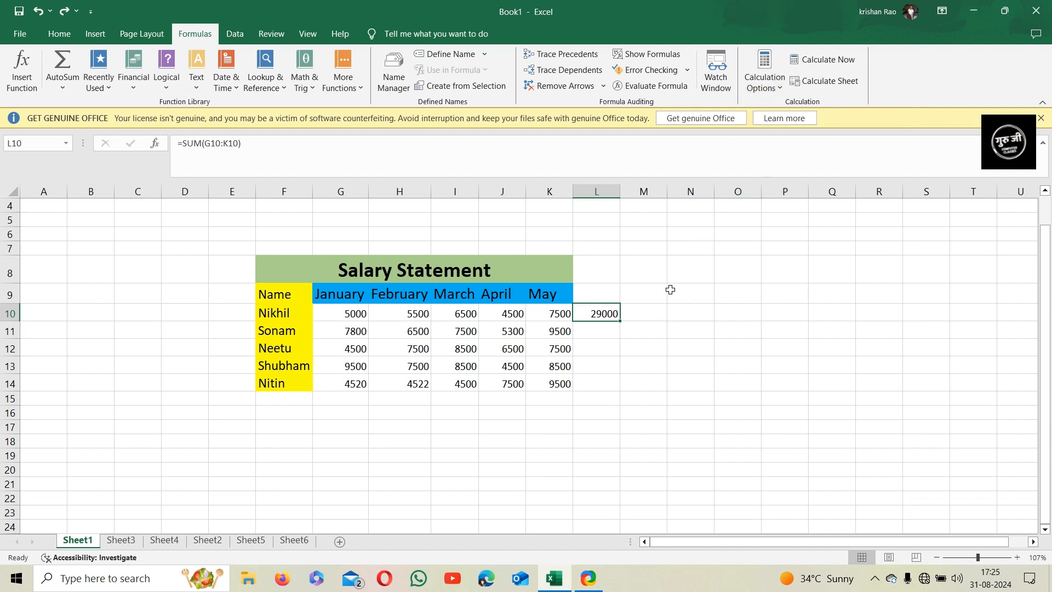
{"action": "left_click_drag", "start_coordinate": [620, 323], "coordinate": [618, 388]}
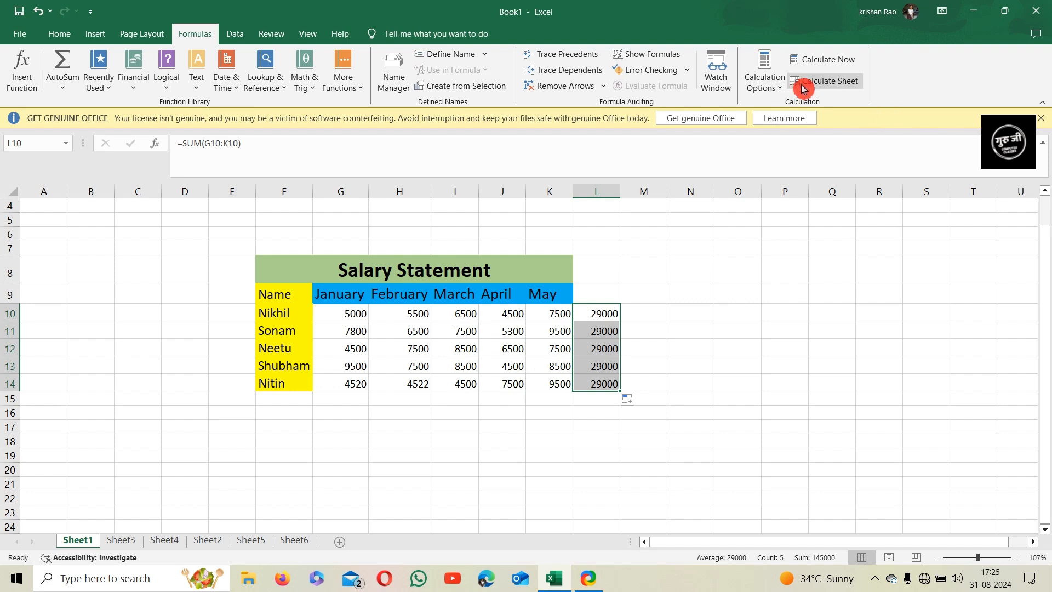
- Review the calculation options and examine the filled totals in L10:L14
{"action": "left_click", "coordinate": [765, 74]}
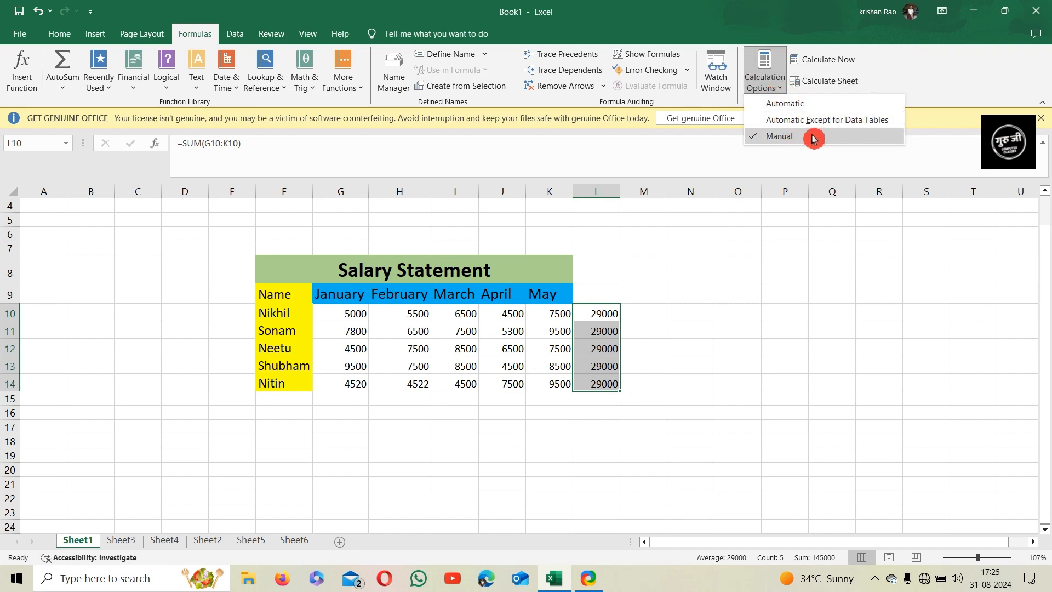
{"action": "left_click", "coordinate": [785, 102]}
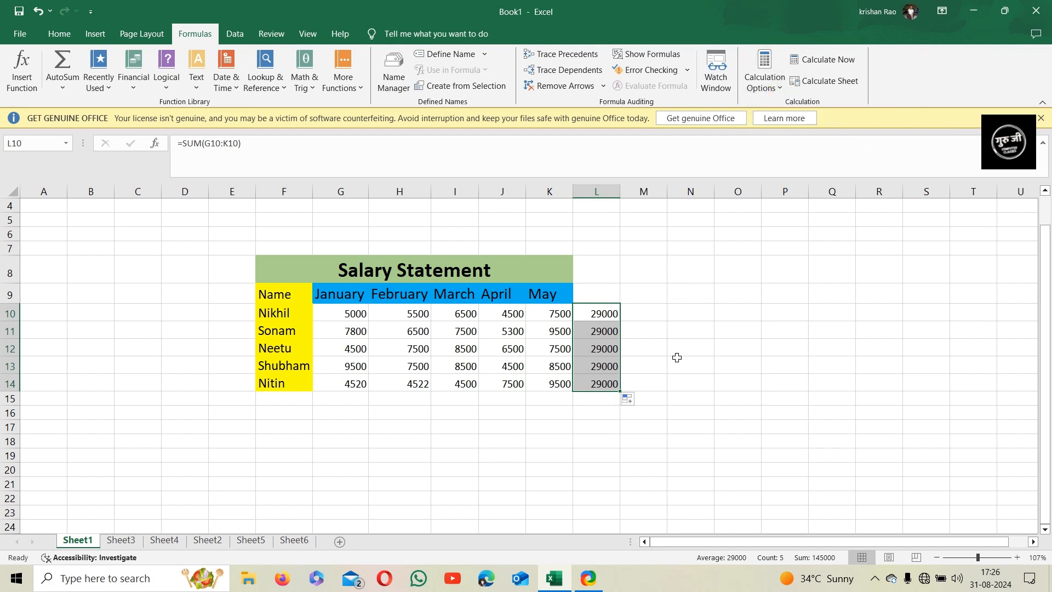
{"action": "left_click", "coordinate": [698, 350]}
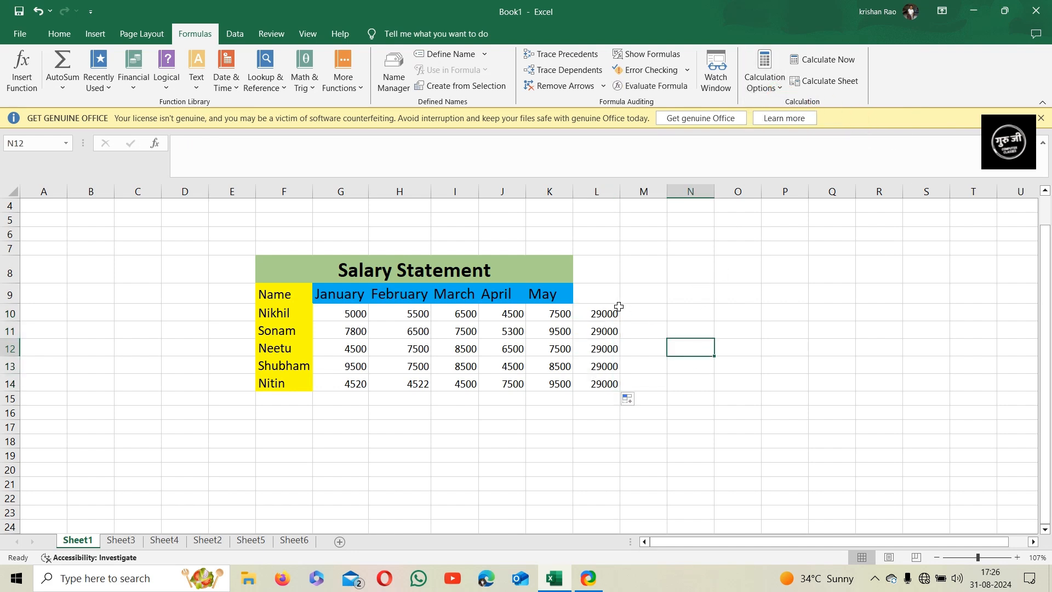
{"action": "left_click_drag", "start_coordinate": [608, 313], "coordinate": [615, 392]}
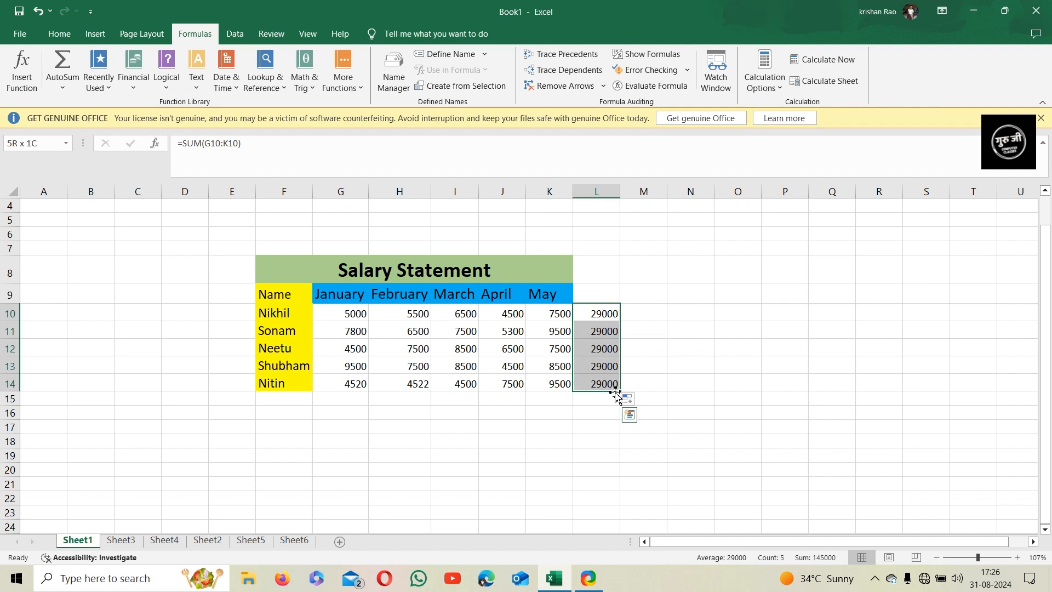
{"action": "left_click", "coordinate": [693, 366]}
{"action": "left_click", "coordinate": [766, 88]}
{"action": "left_click", "coordinate": [767, 88]}
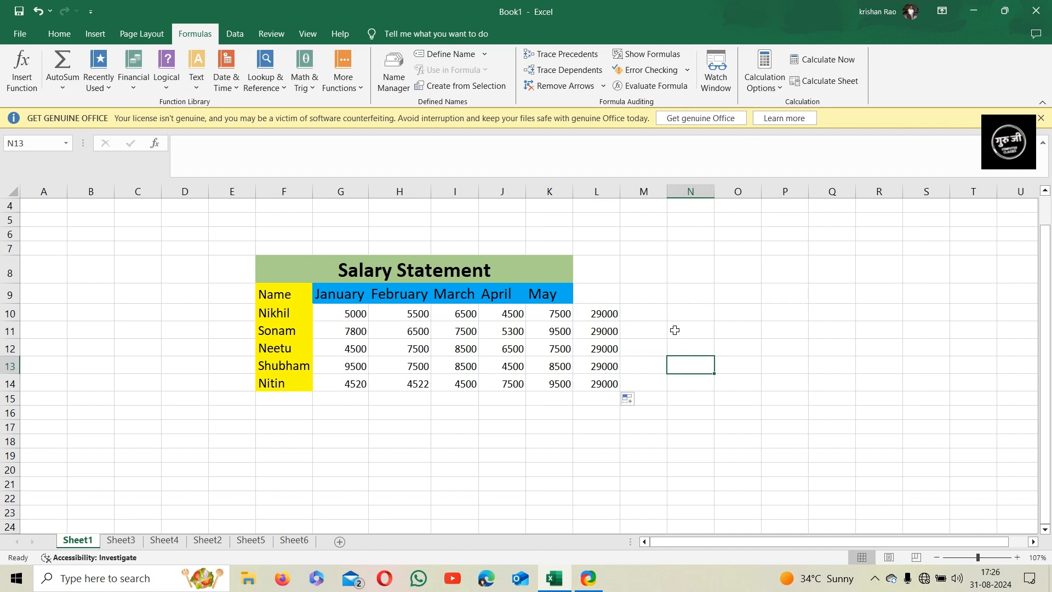
- Recalculate the totals in L10:L14 with Calculate Now
{"action": "left_click_drag", "start_coordinate": [606, 313], "coordinate": [608, 384]}
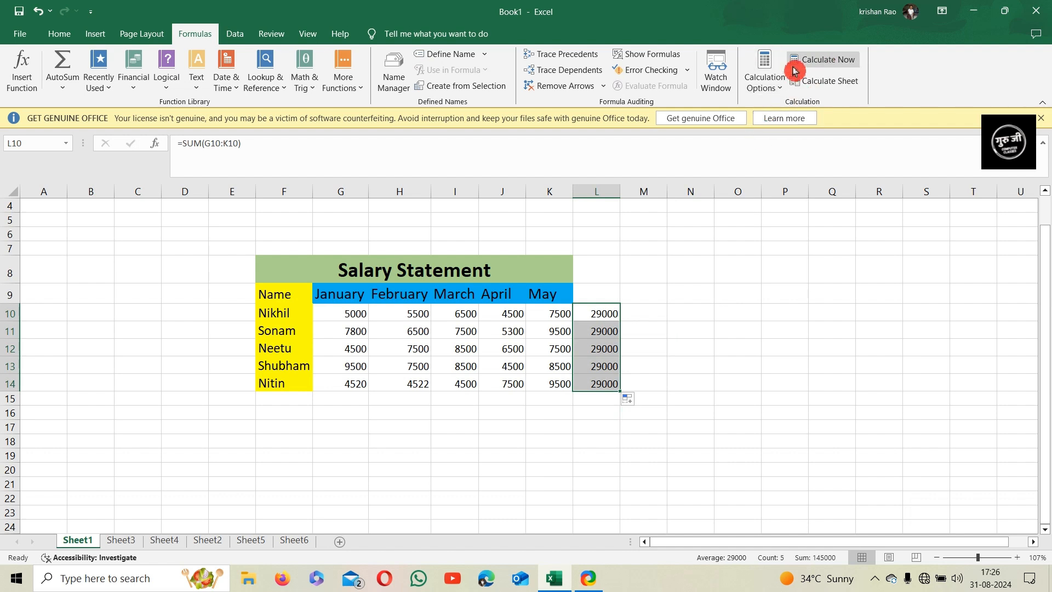
{"action": "left_click", "coordinate": [833, 67]}
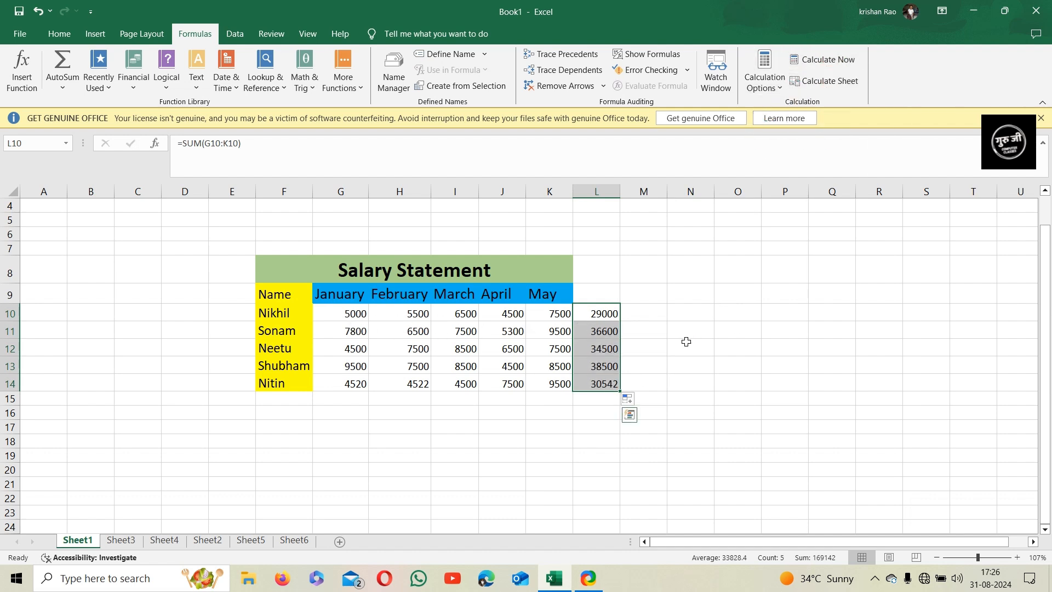
{"action": "left_click", "coordinate": [718, 360]}
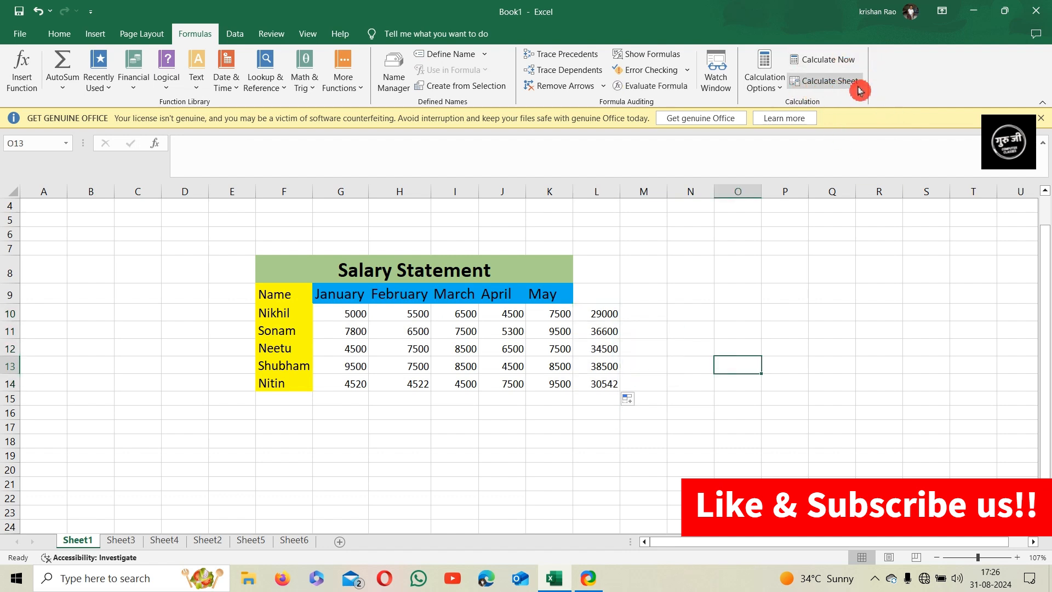
- Undo the fill of the totals column and fill the L10 sum down to L14 again
{"action": "left_click_drag", "start_coordinate": [610, 313], "coordinate": [610, 383]}
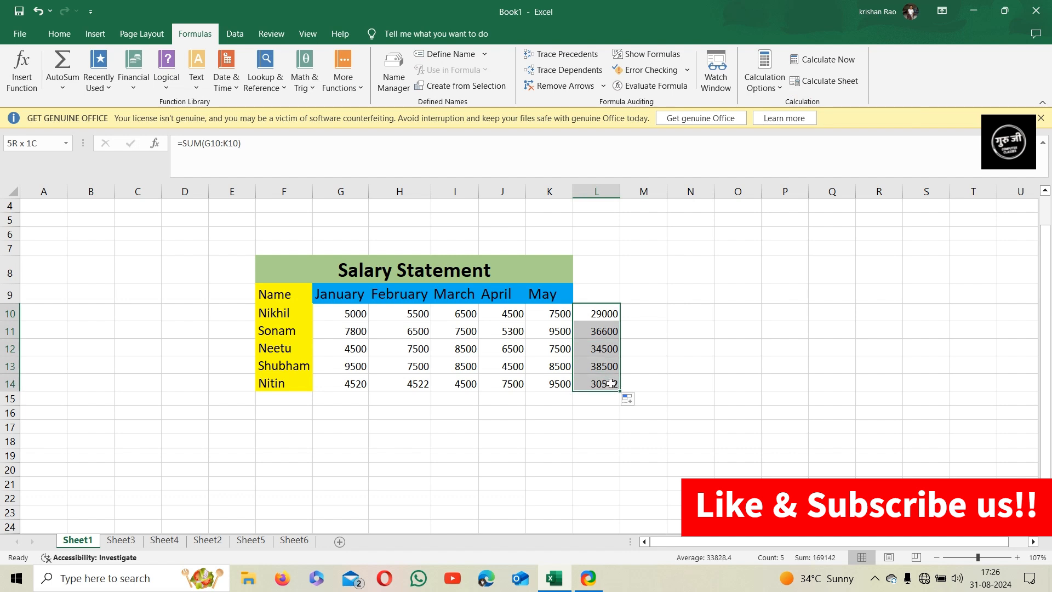
{"action": "left_click", "coordinate": [38, 11]}
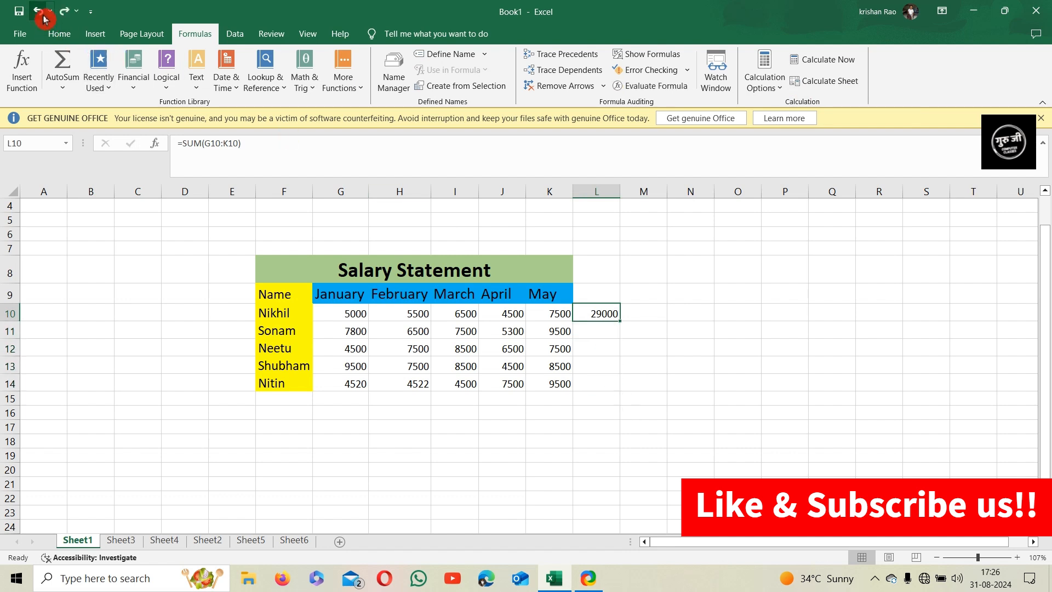
{"action": "left_click_drag", "start_coordinate": [620, 322], "coordinate": [611, 390]}
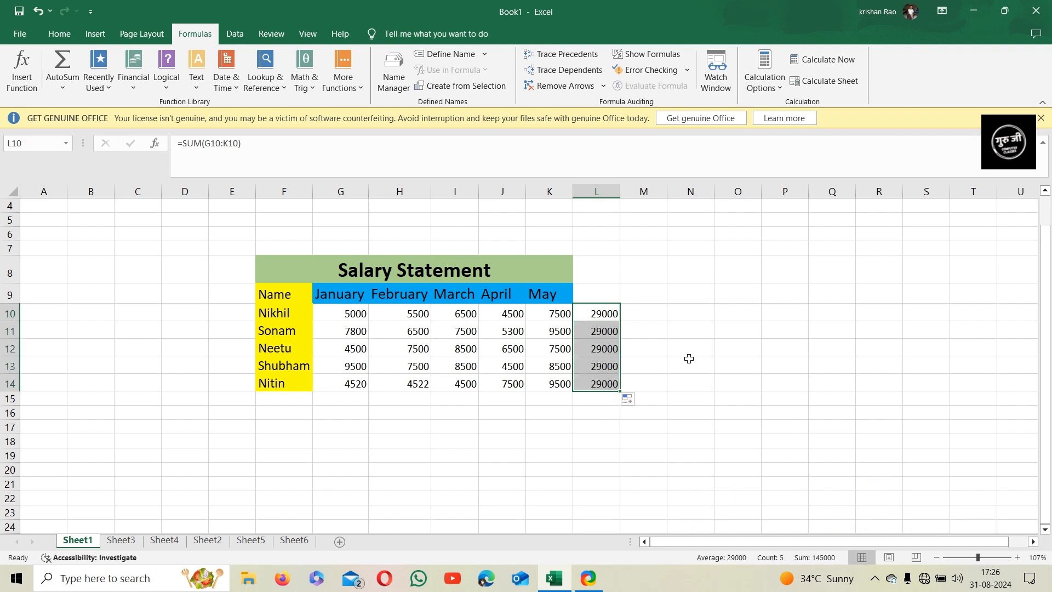
- Recalculate the totals on the active sheet with Calculate Sheet
{"action": "left_click", "coordinate": [836, 87]}
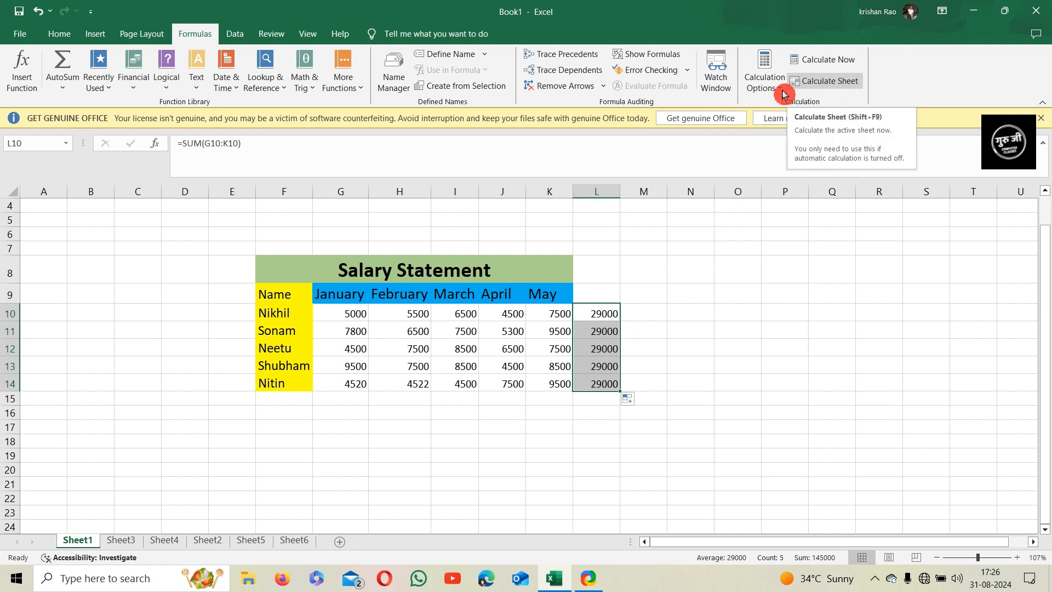
{"action": "left_click", "coordinate": [765, 82]}
{"action": "left_click", "coordinate": [781, 102]}
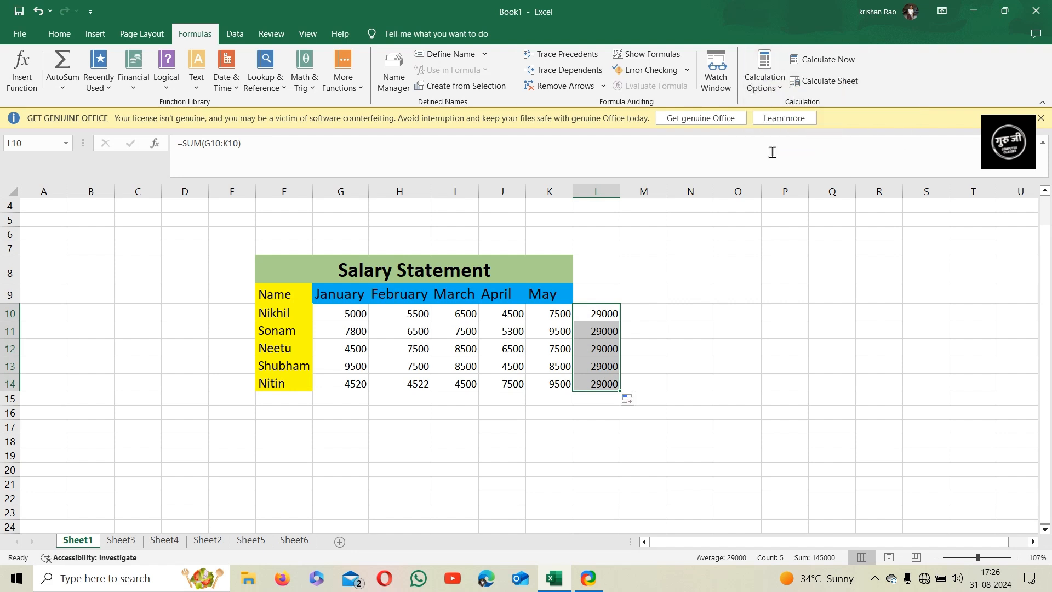
{"action": "left_click", "coordinate": [811, 82]}
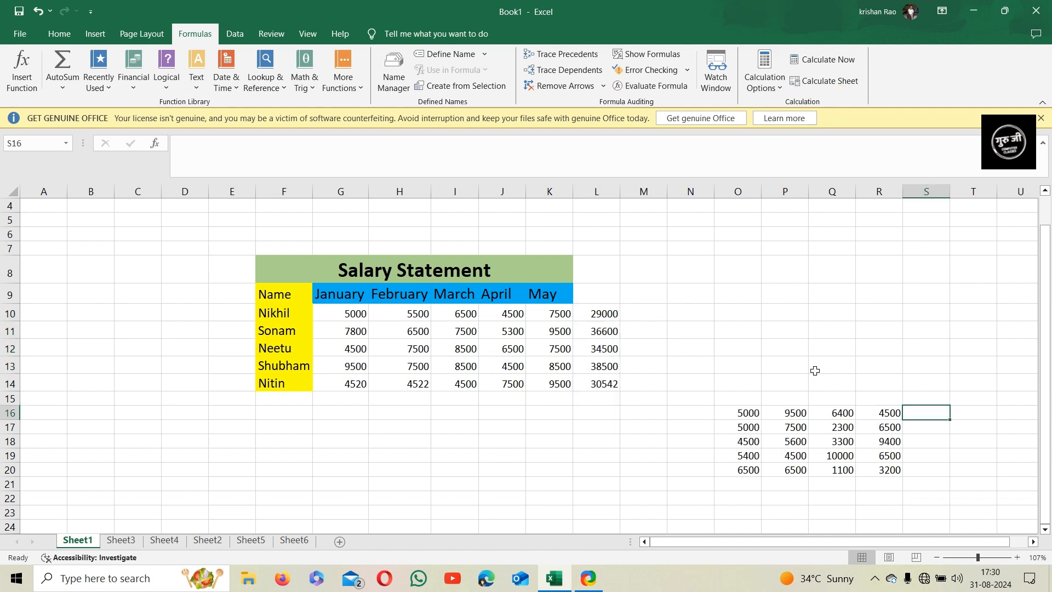
- Clear the row totals in L10:L14 of the salary statement
{"action": "left_click", "coordinate": [816, 366]}
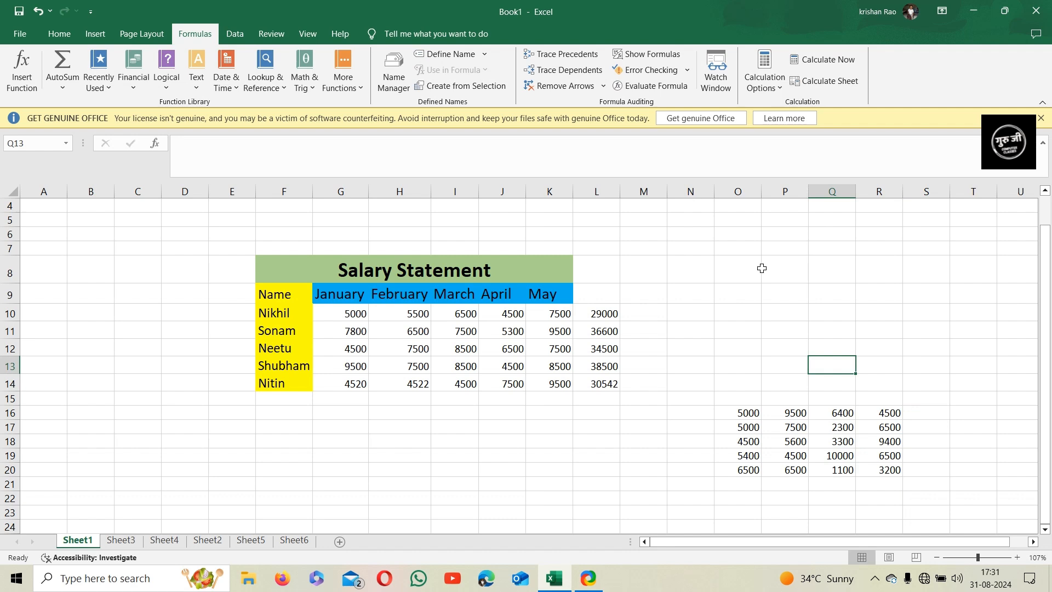
{"action": "left_click", "coordinate": [833, 67]}
{"action": "left_click_drag", "start_coordinate": [600, 314], "coordinate": [613, 384]}
{"action": "key", "text": "Delete"}
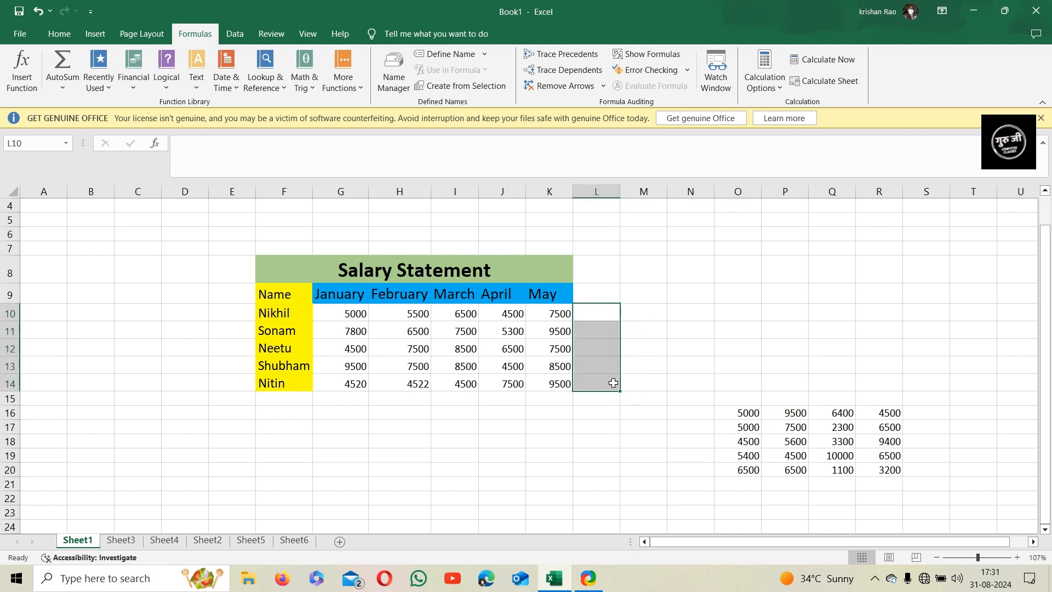
- Enter =SUM(G10:K10) in L10 and fill the formula down to L14
{"action": "left_click", "coordinate": [608, 312]}
{"action": "type", "text": "=sum"}
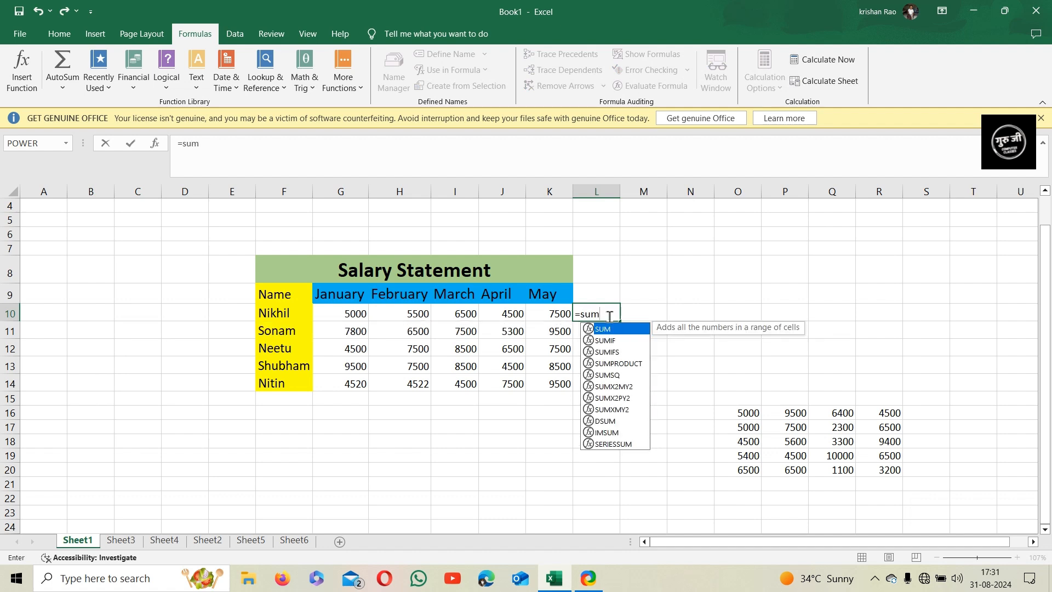
{"action": "double_click", "coordinate": [607, 329]}
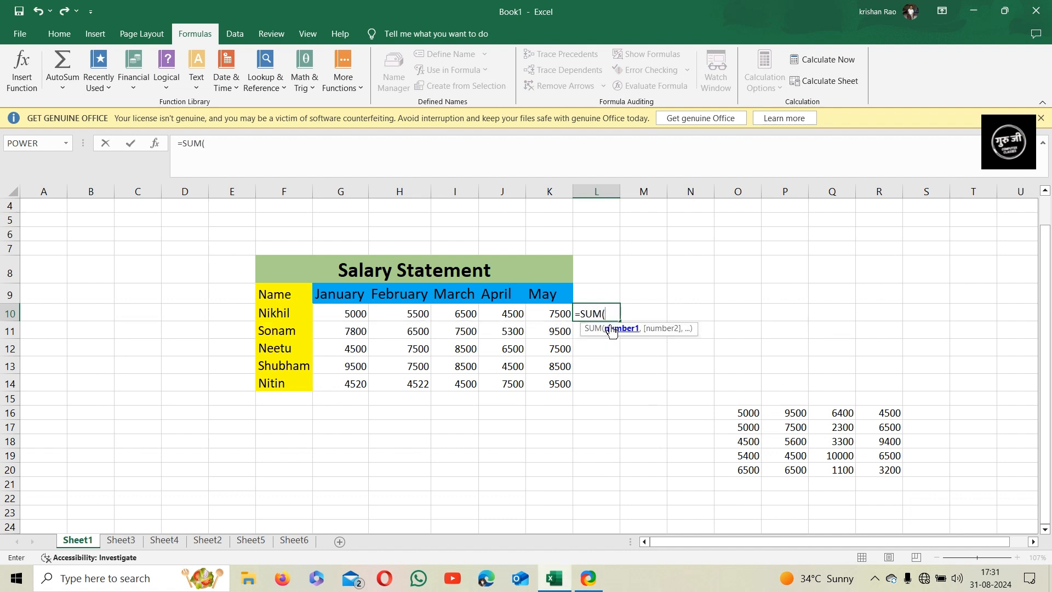
{"action": "left_click_drag", "start_coordinate": [350, 322], "coordinate": [525, 317]}
{"action": "key", "text": "Return"}
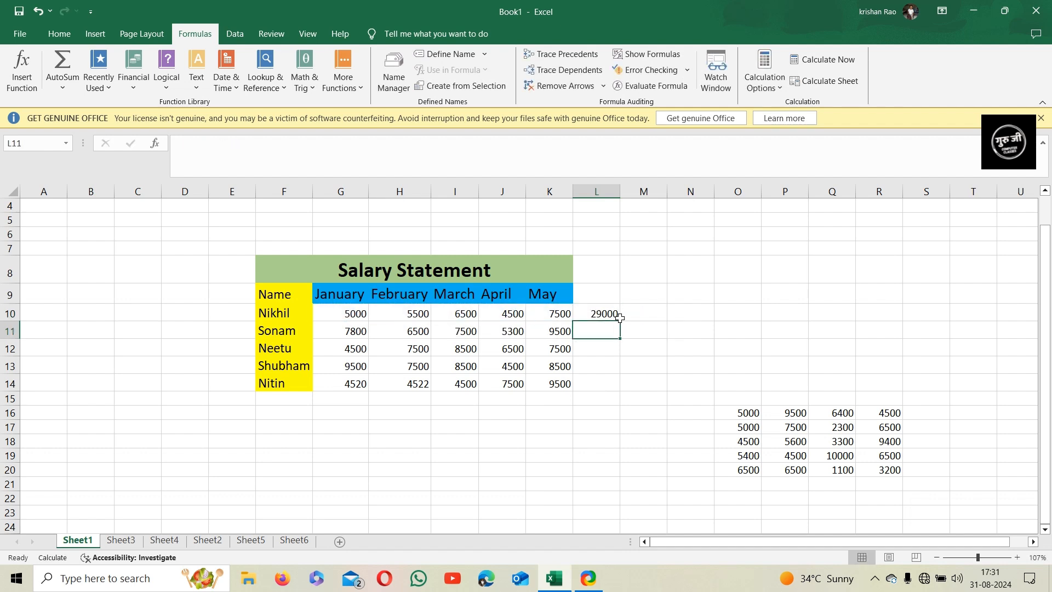
{"action": "key", "text": "Up"}
{"action": "left_click_drag", "start_coordinate": [620, 324], "coordinate": [611, 388]}
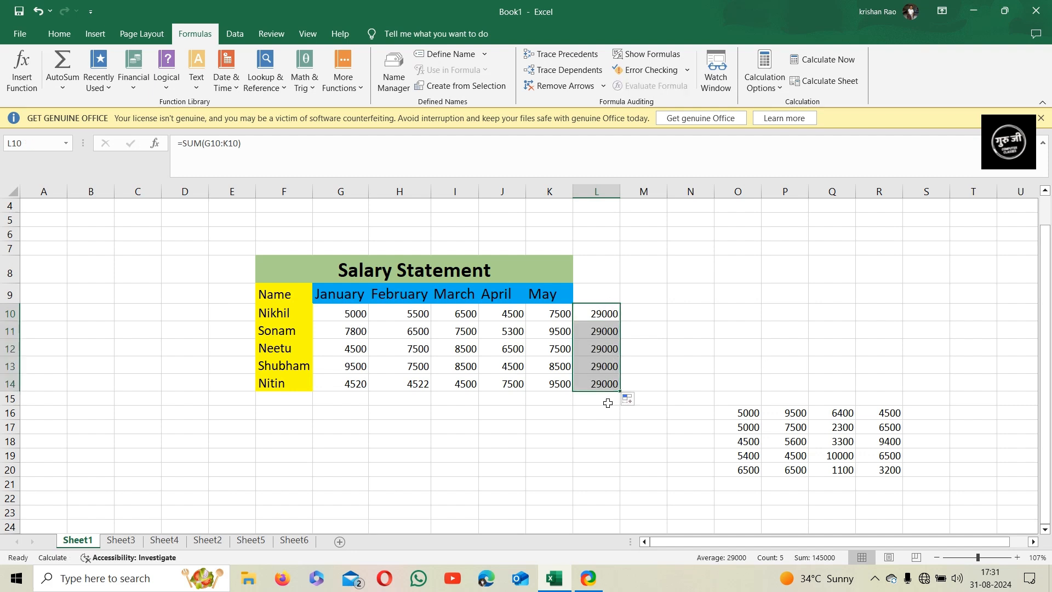
- Sum O16:R16 in S16 and fill the formula down to S20
{"action": "left_click", "coordinate": [912, 418]}
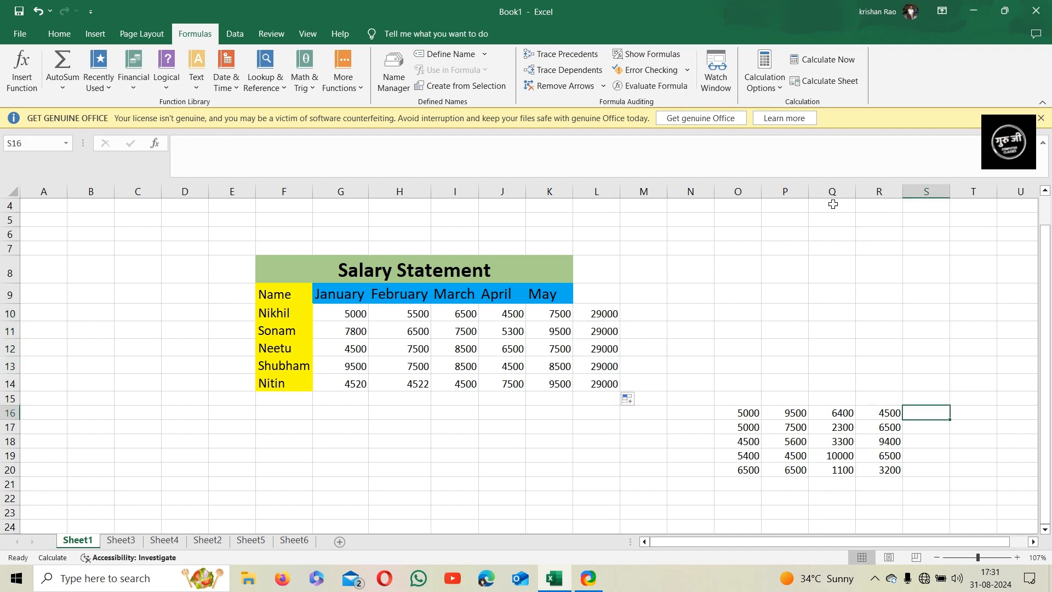
{"action": "type", "text": "=sum"}
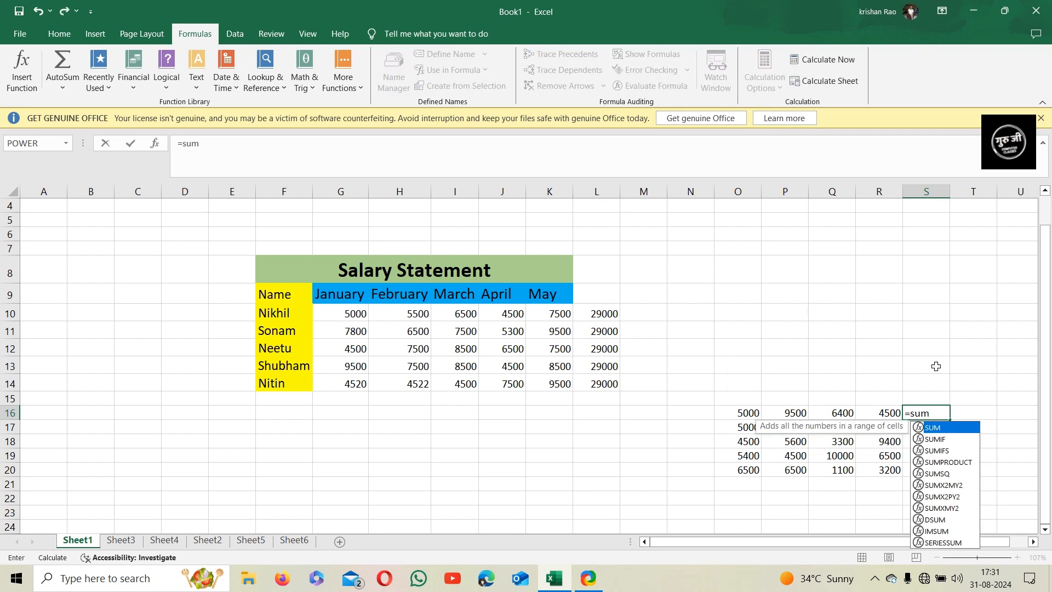
{"action": "double_click", "coordinate": [934, 428]}
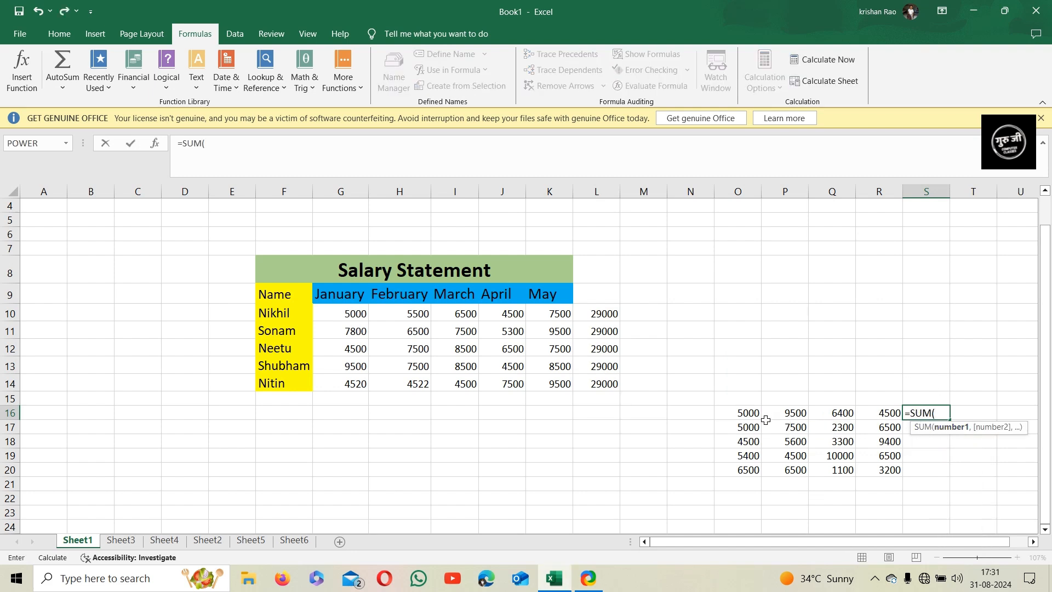
{"action": "left_click_drag", "start_coordinate": [755, 417], "coordinate": [891, 414]}
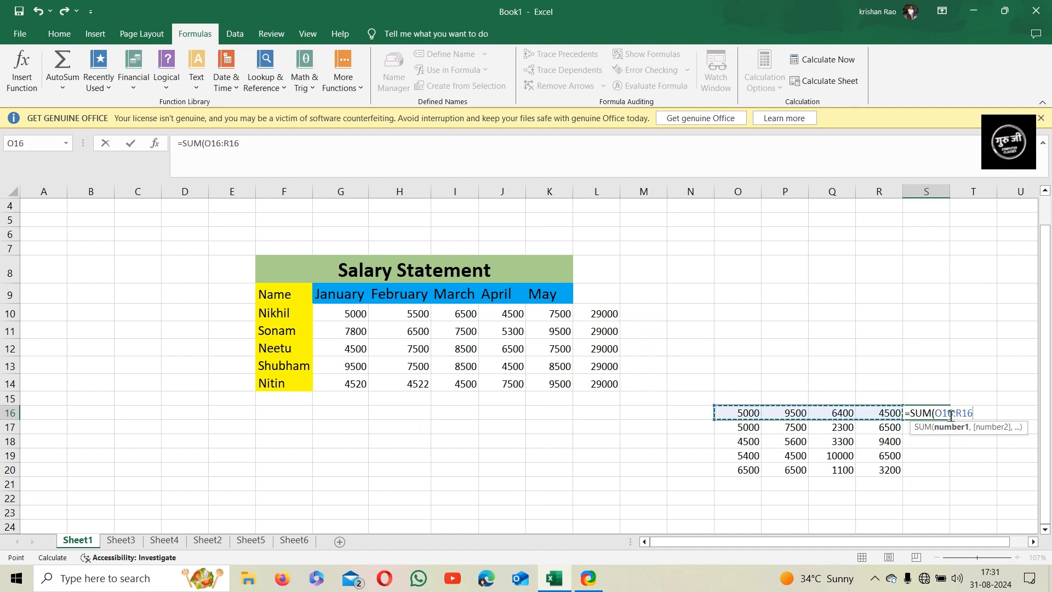
{"action": "key", "text": "Return"}
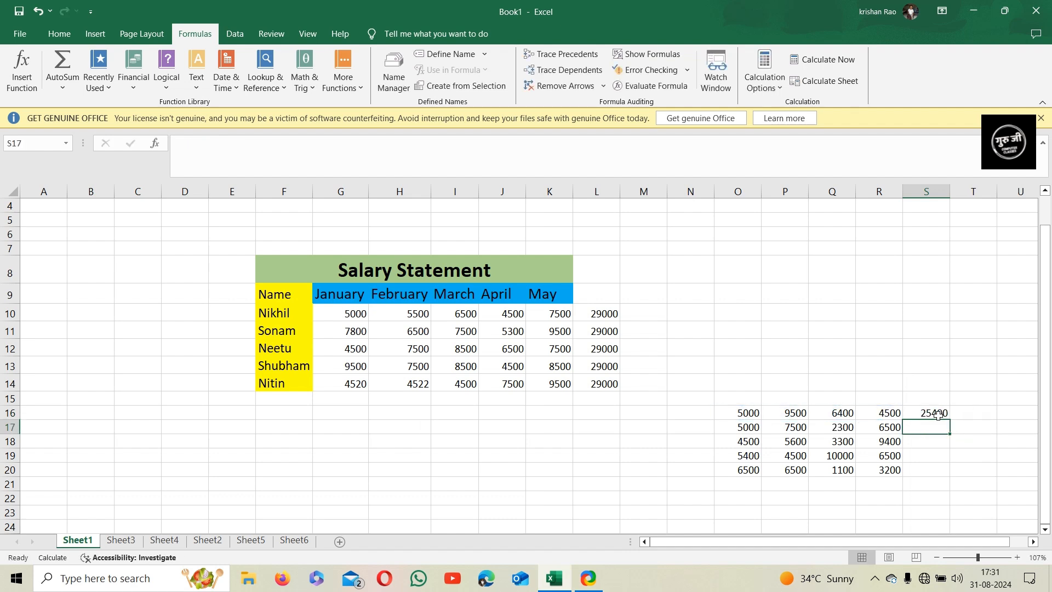
{"action": "left_click", "coordinate": [946, 415]}
{"action": "left_click_drag", "start_coordinate": [951, 422], "coordinate": [950, 475]}
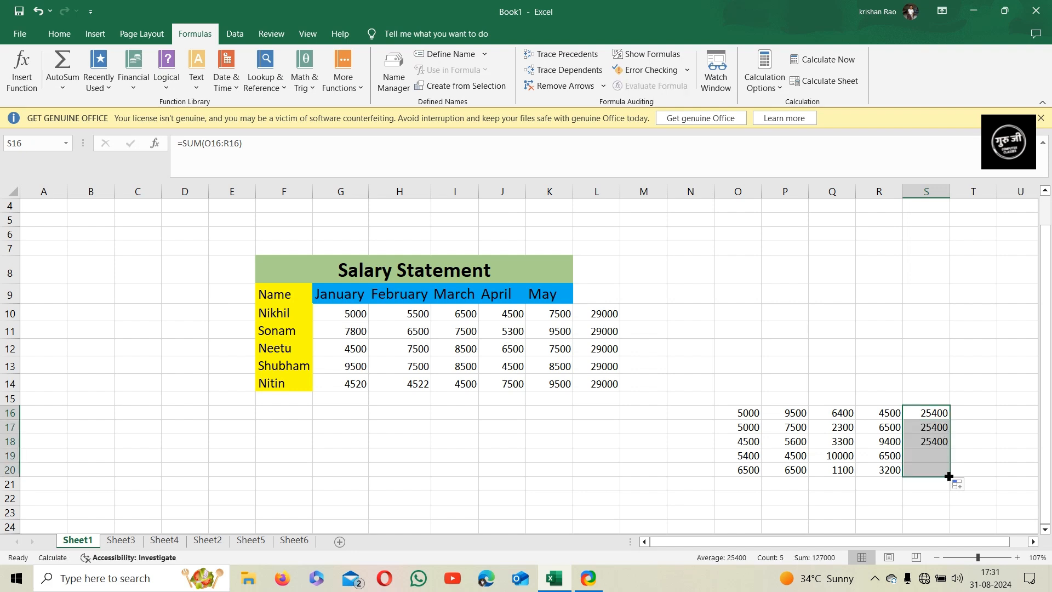
{"action": "left_click", "coordinate": [931, 367]}
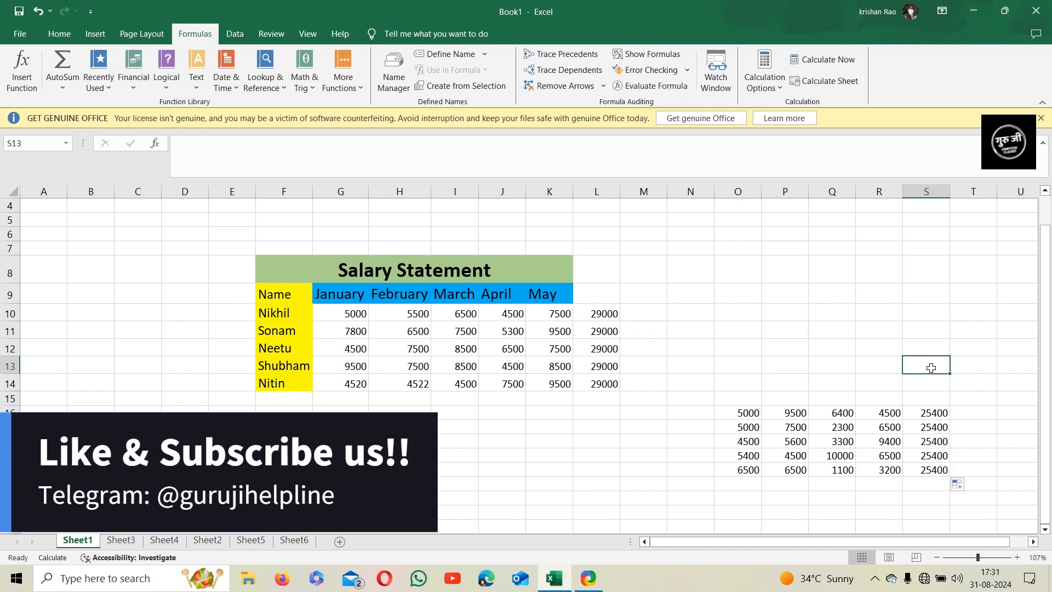
- Select both totals ranges, L10:L14 and S16:S20, and recalculate them with Calculate Sheet
{"action": "left_click", "coordinate": [785, 90]}
{"action": "left_click", "coordinate": [786, 91]}
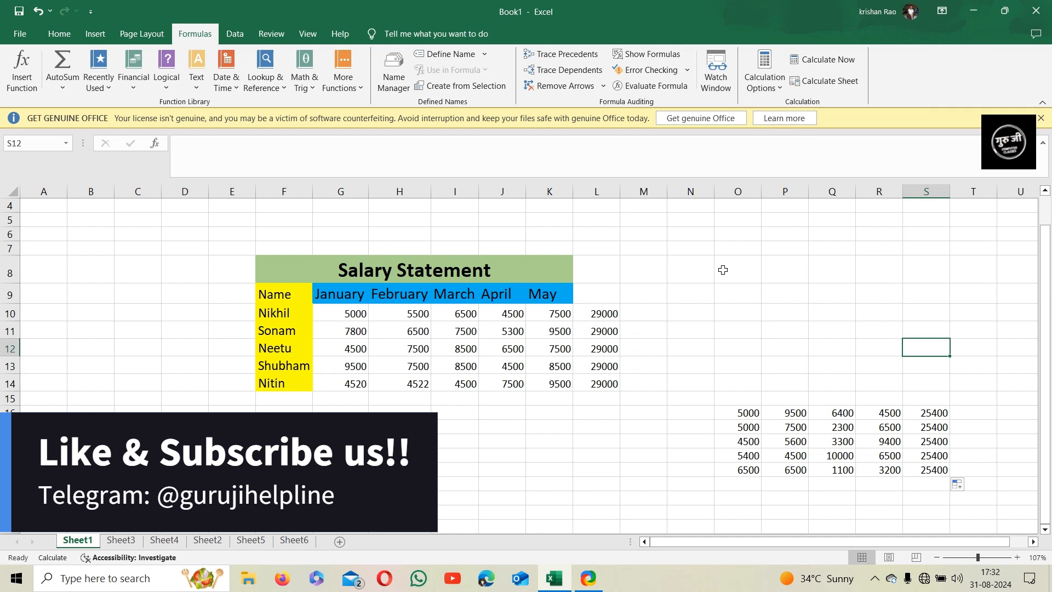
{"action": "left_click_drag", "start_coordinate": [599, 317], "coordinate": [604, 382]}
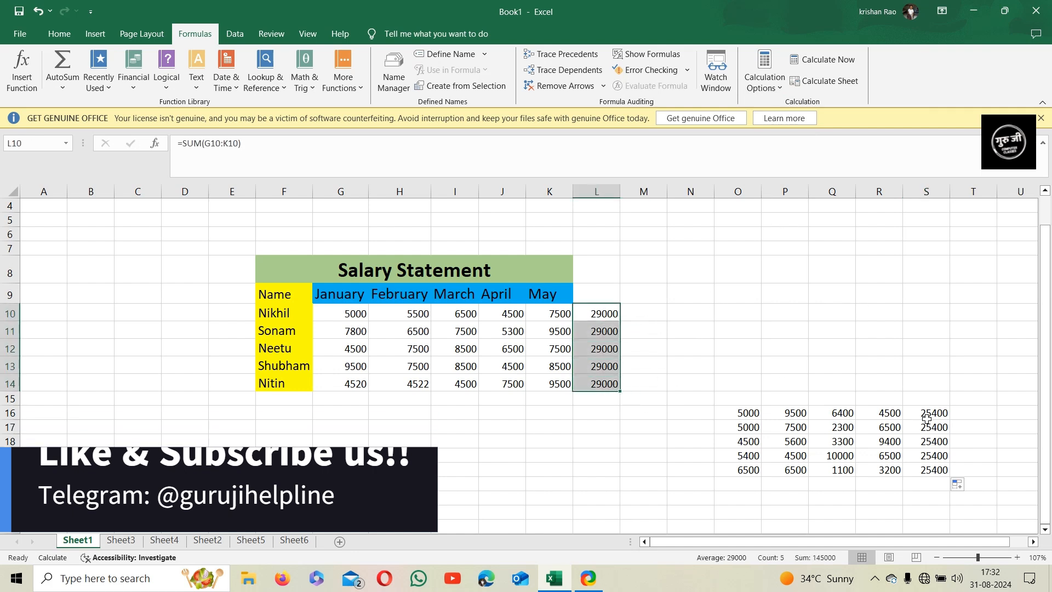
{"action": "left_click_drag", "start_coordinate": [935, 413], "coordinate": [938, 479]}
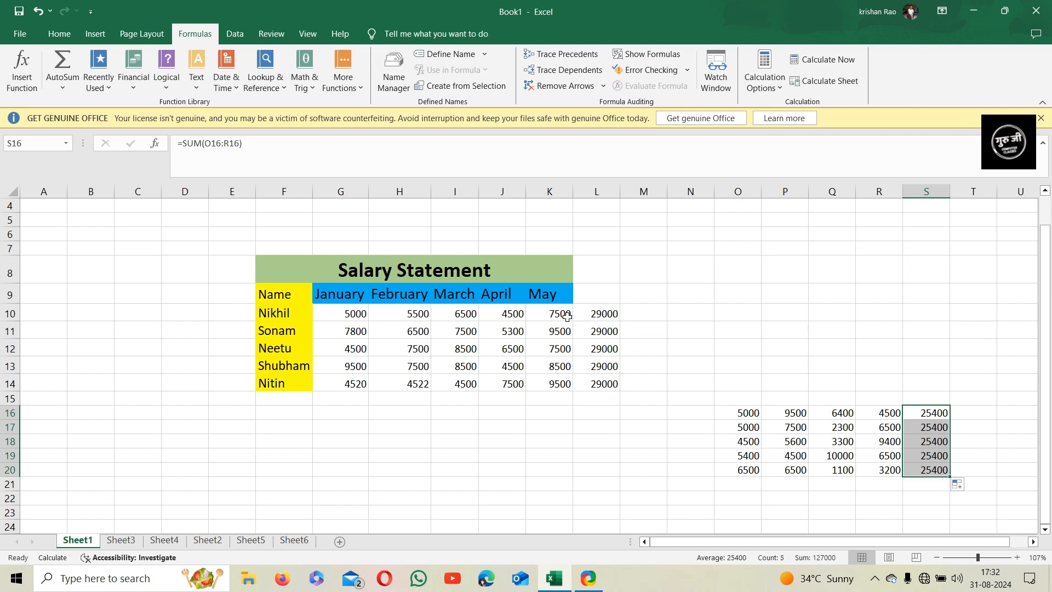
{"action": "left_click_drag", "start_coordinate": [595, 315], "coordinate": [623, 381], "text": "ctrl"}
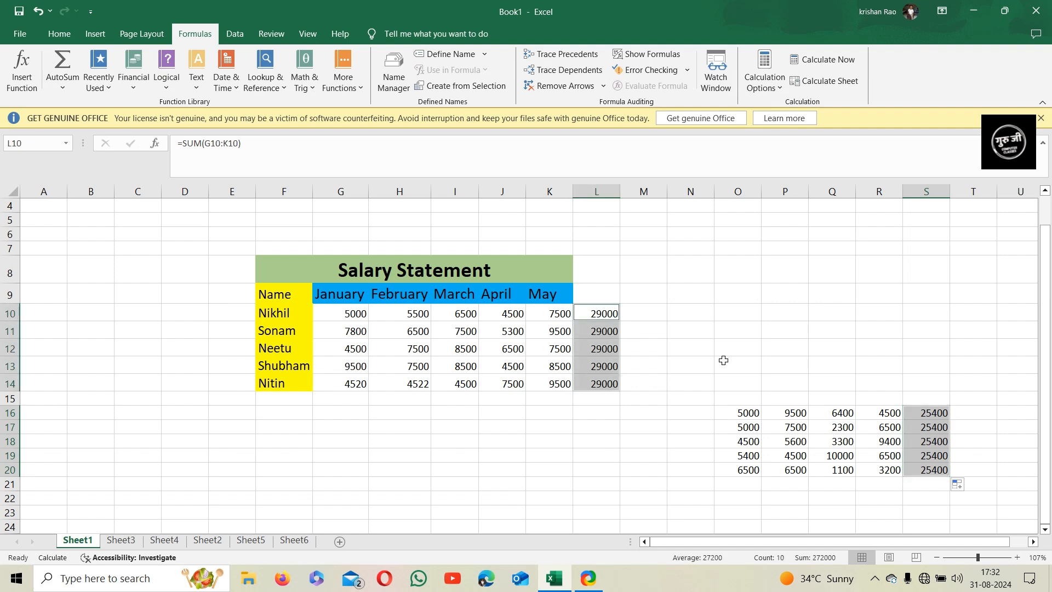
{"action": "left_click", "coordinate": [834, 87]}
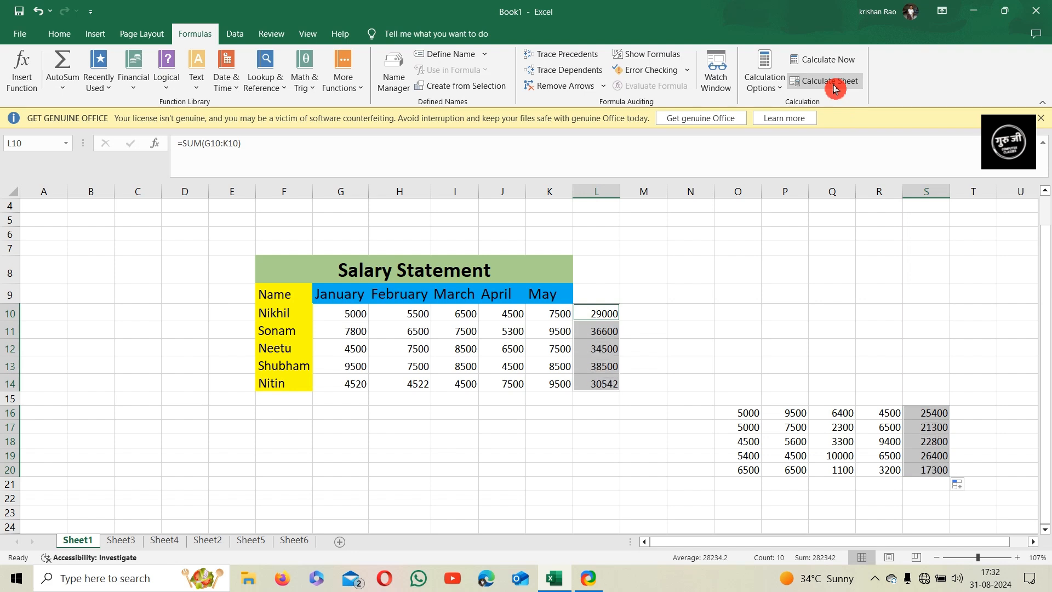
{"action": "left_click", "coordinate": [833, 338]}
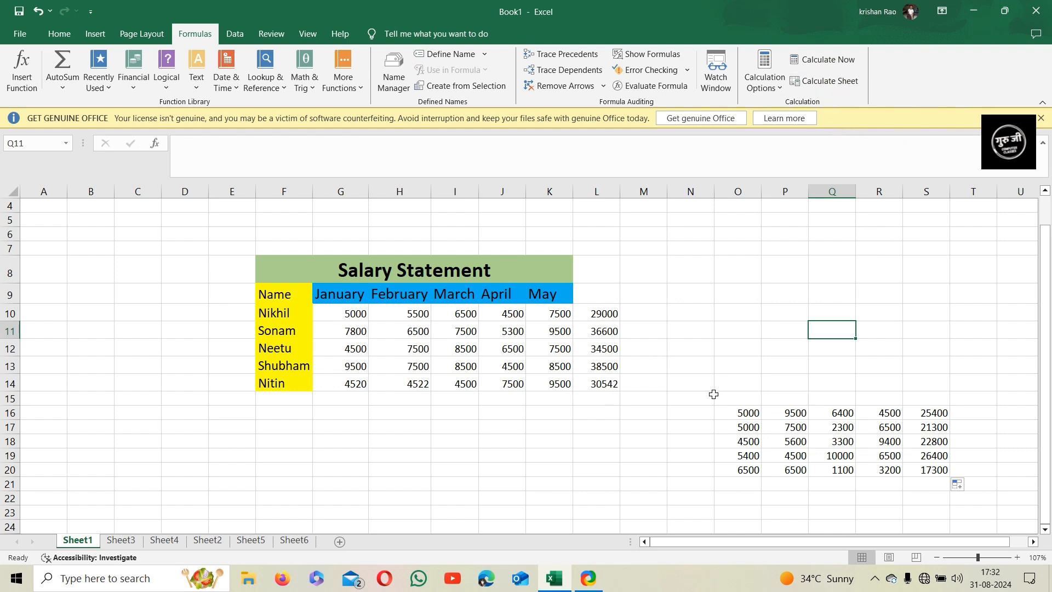
{"action": "scroll", "coordinate": [709, 408], "scroll_direction": "down", "scroll_amount": 4}
{"action": "scroll", "coordinate": [709, 413], "scroll_direction": "up", "scroll_amount": 5}
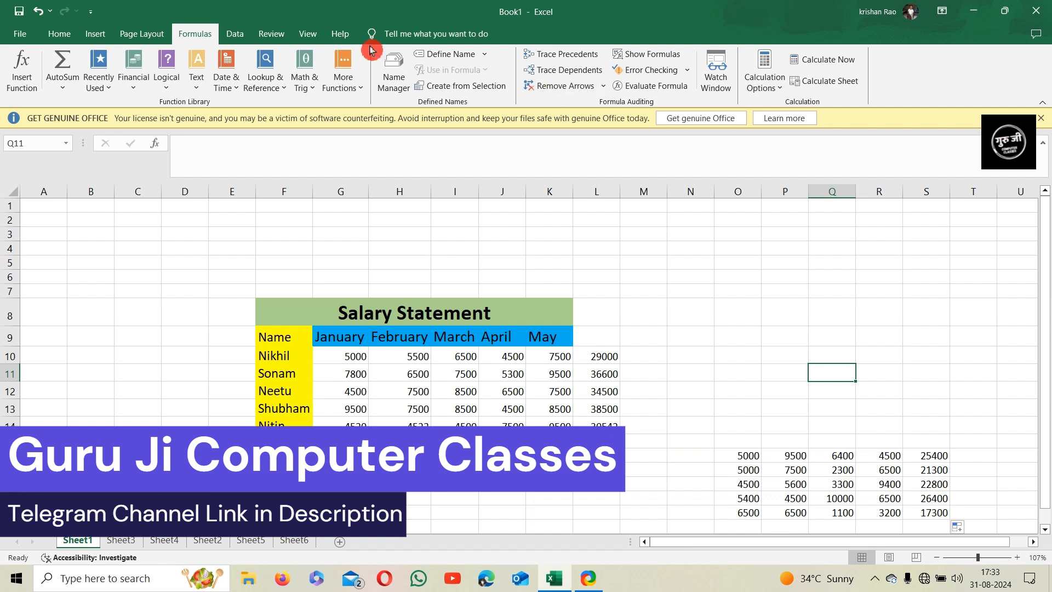
{"action": "left_click", "coordinate": [235, 33]}
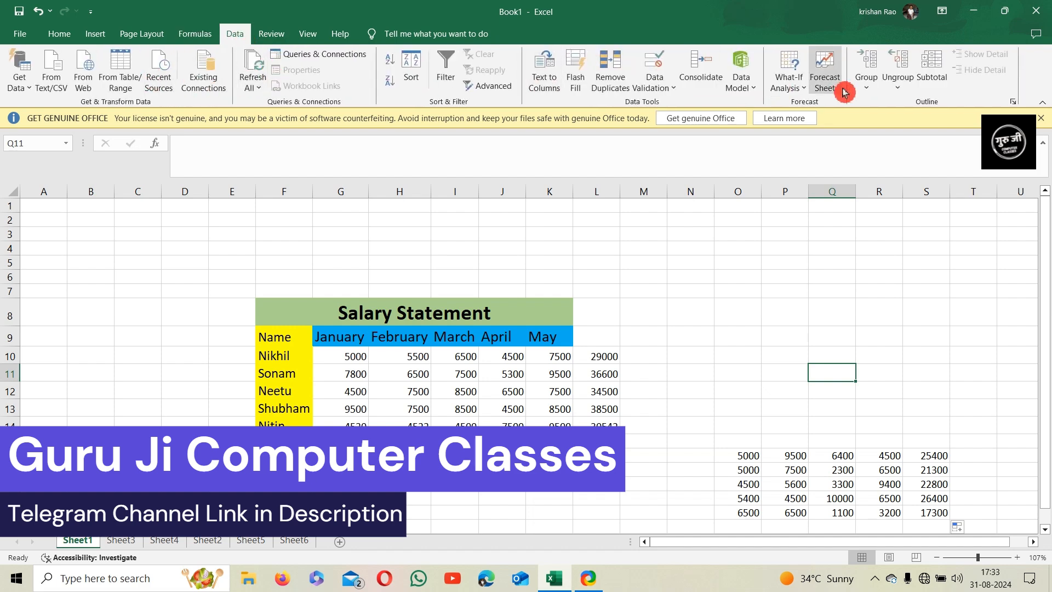
{"action": "left_click", "coordinate": [212, 41]}
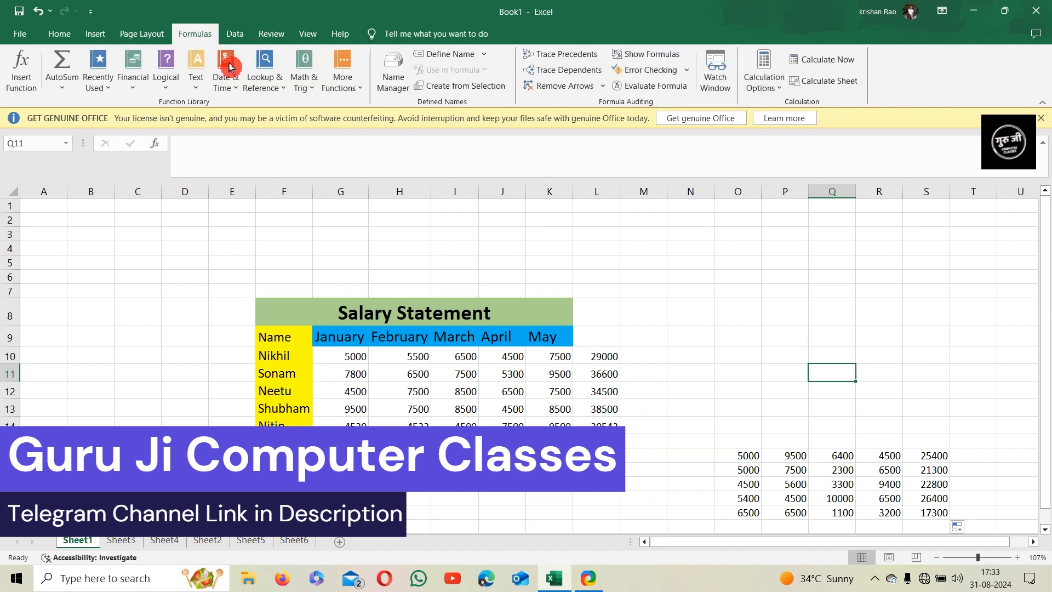